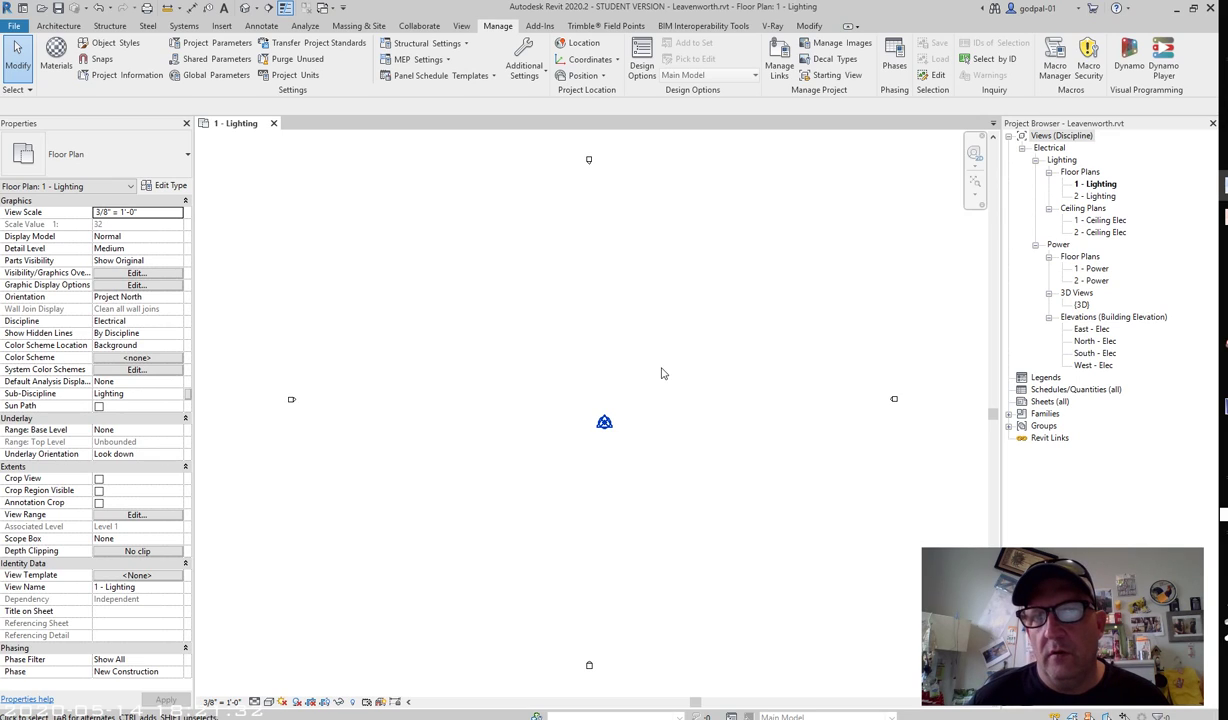
Step: Save the project and review the AIA table of DWG colour numbers to line weights
left_click(632, 350)
left_click(645, 340)
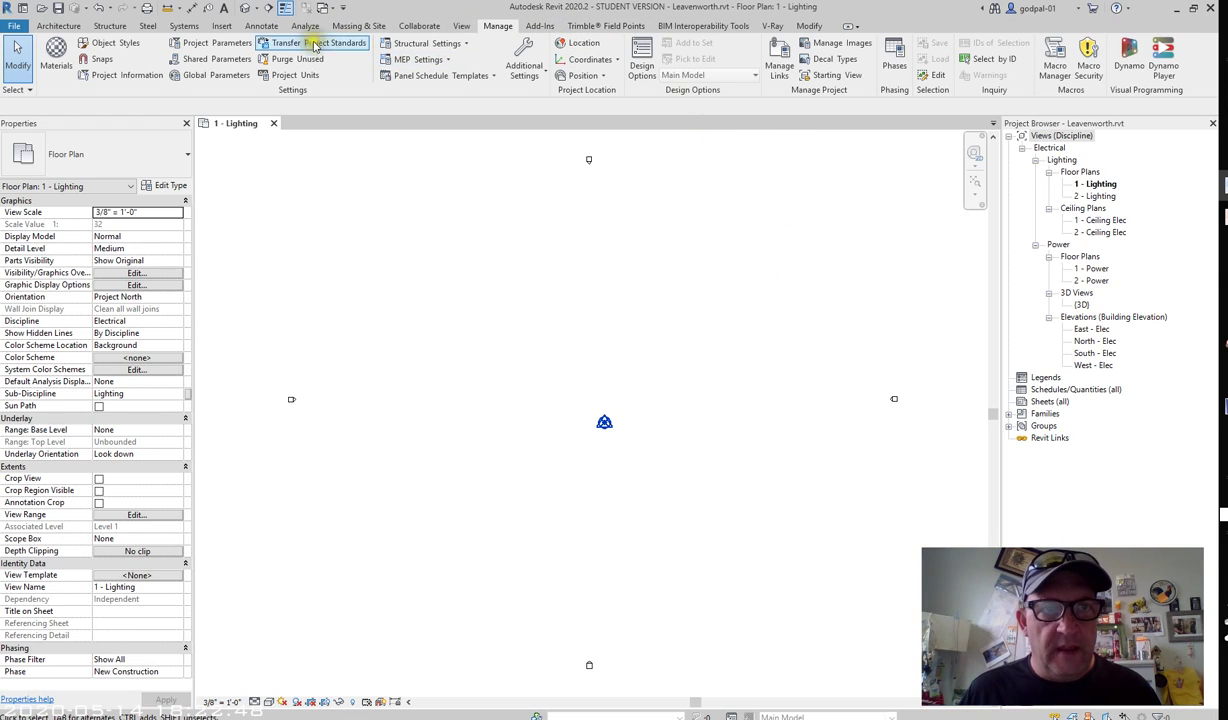
left_click(221, 26)
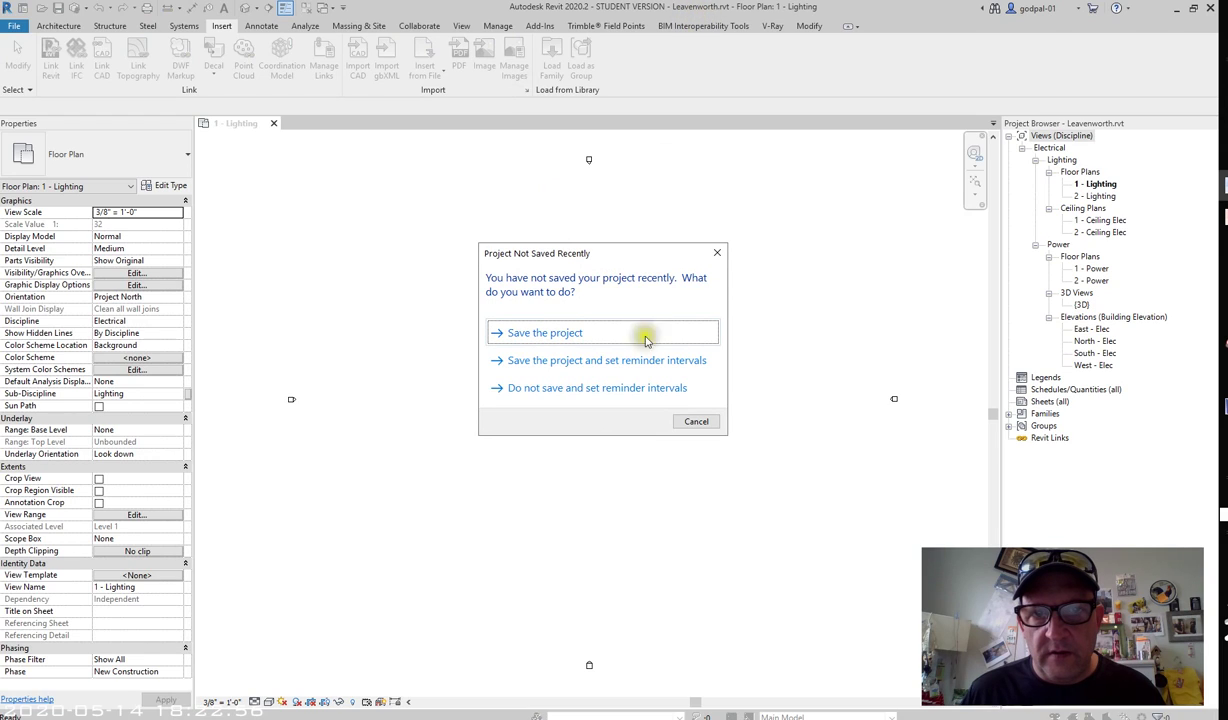
left_click(551, 332)
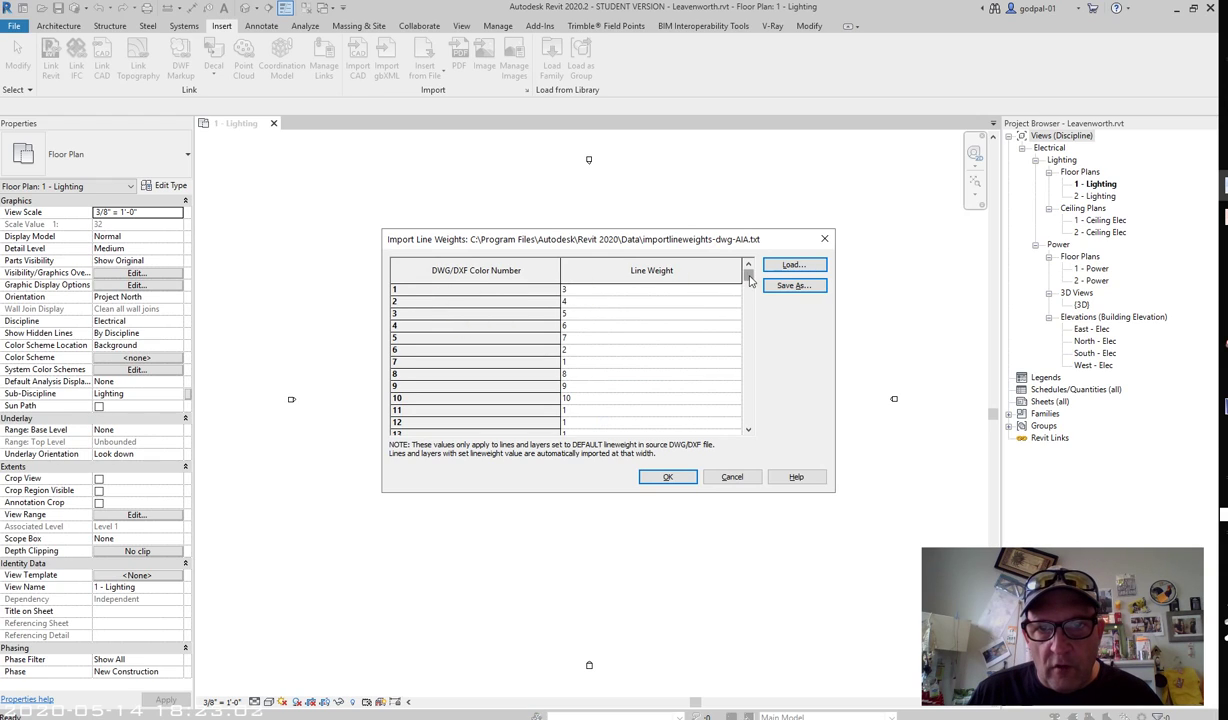
left_click_drag(748, 276, 748, 423)
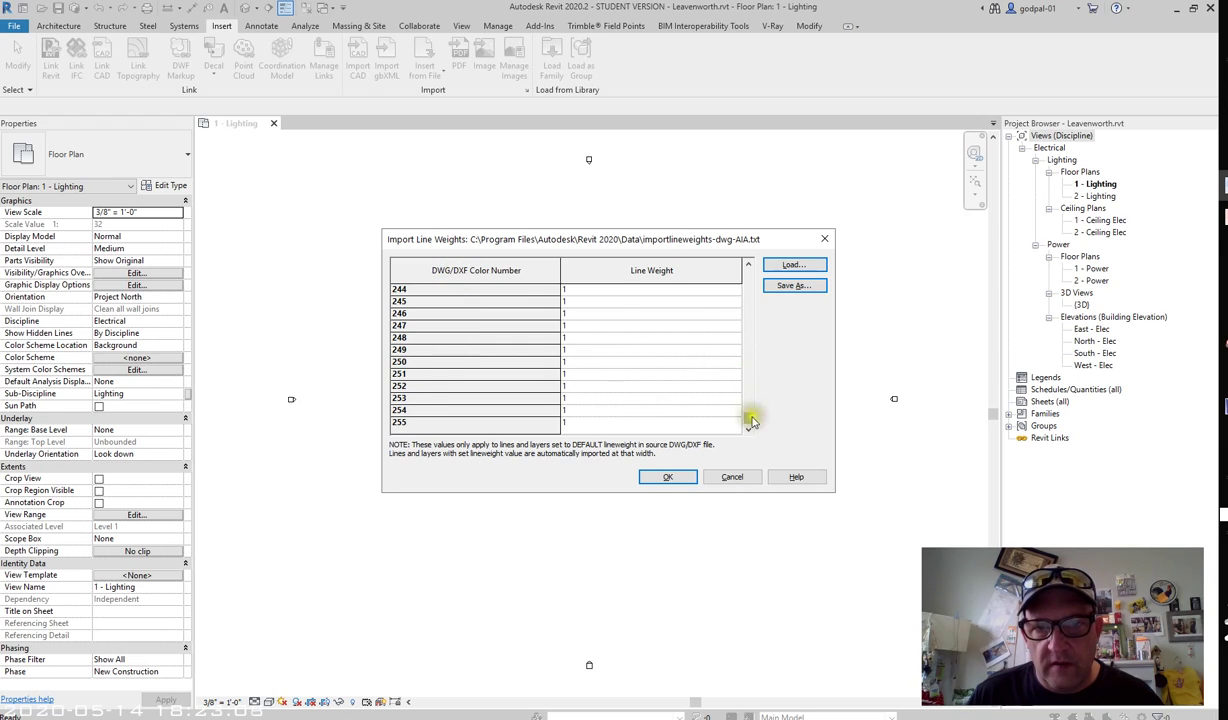
left_click_drag(747, 418, 785, 267)
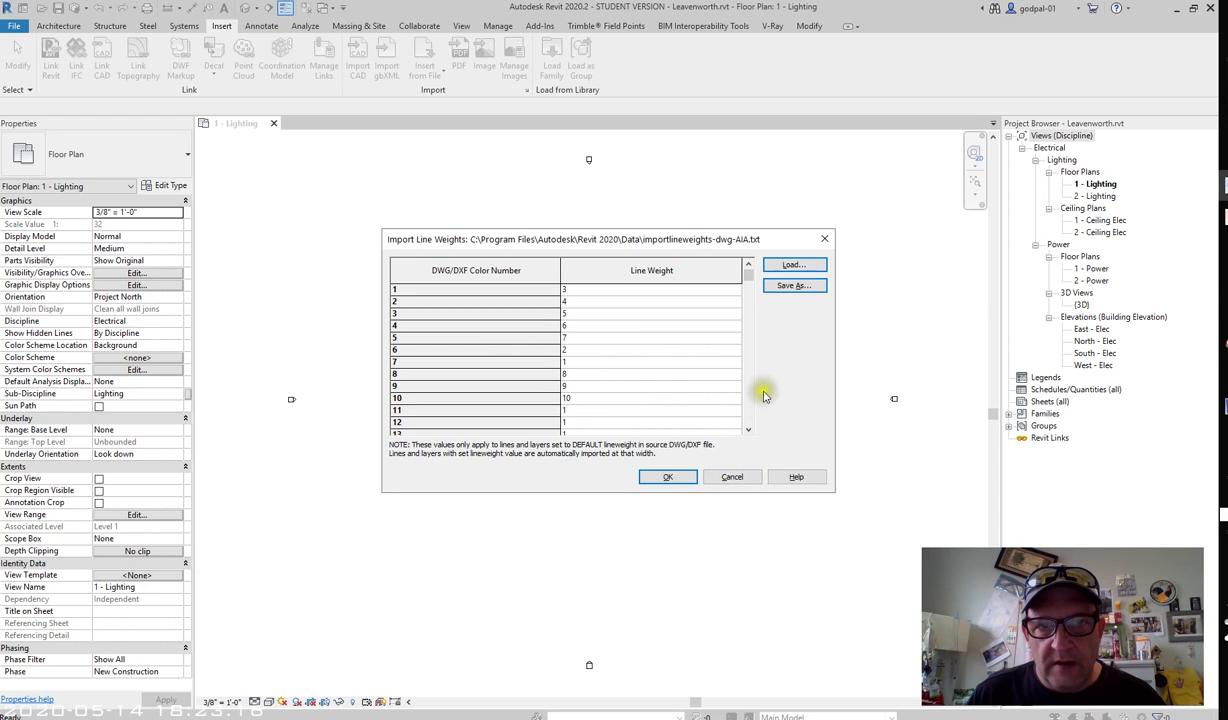
Step: Compare the AIA and BS1192 files, then load importlineweights-dwg-ISO13567.txt
left_click(791, 265)
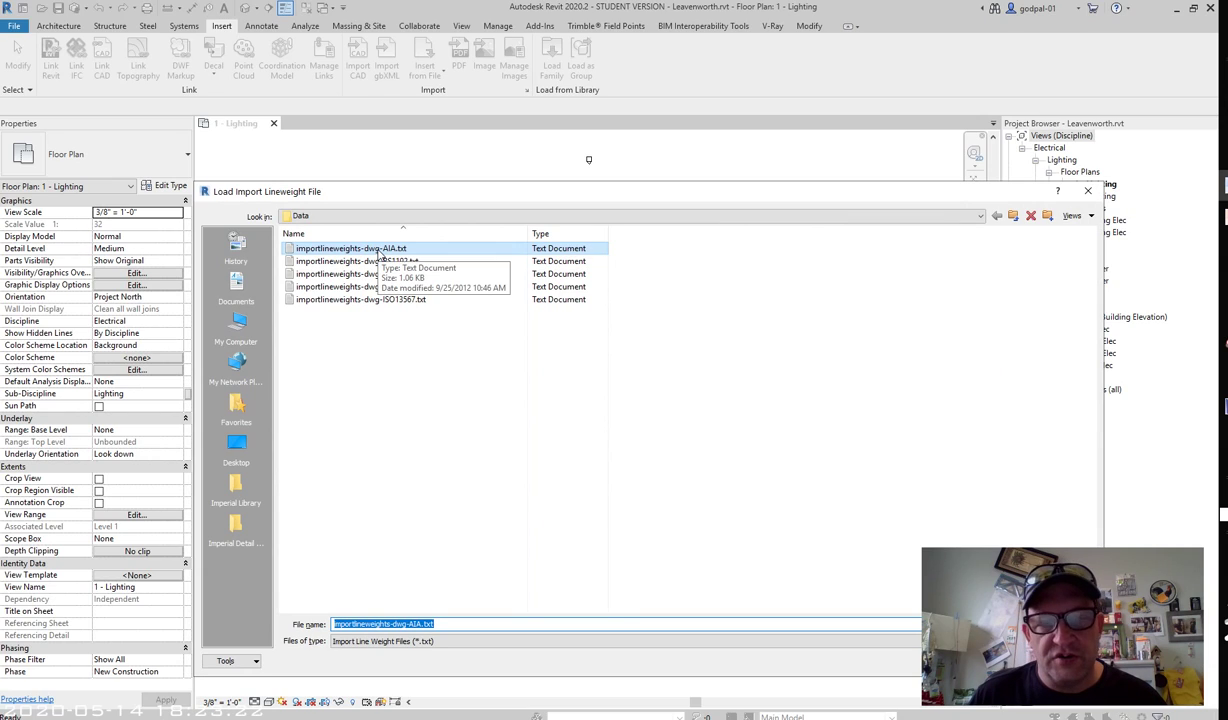
left_click(379, 250)
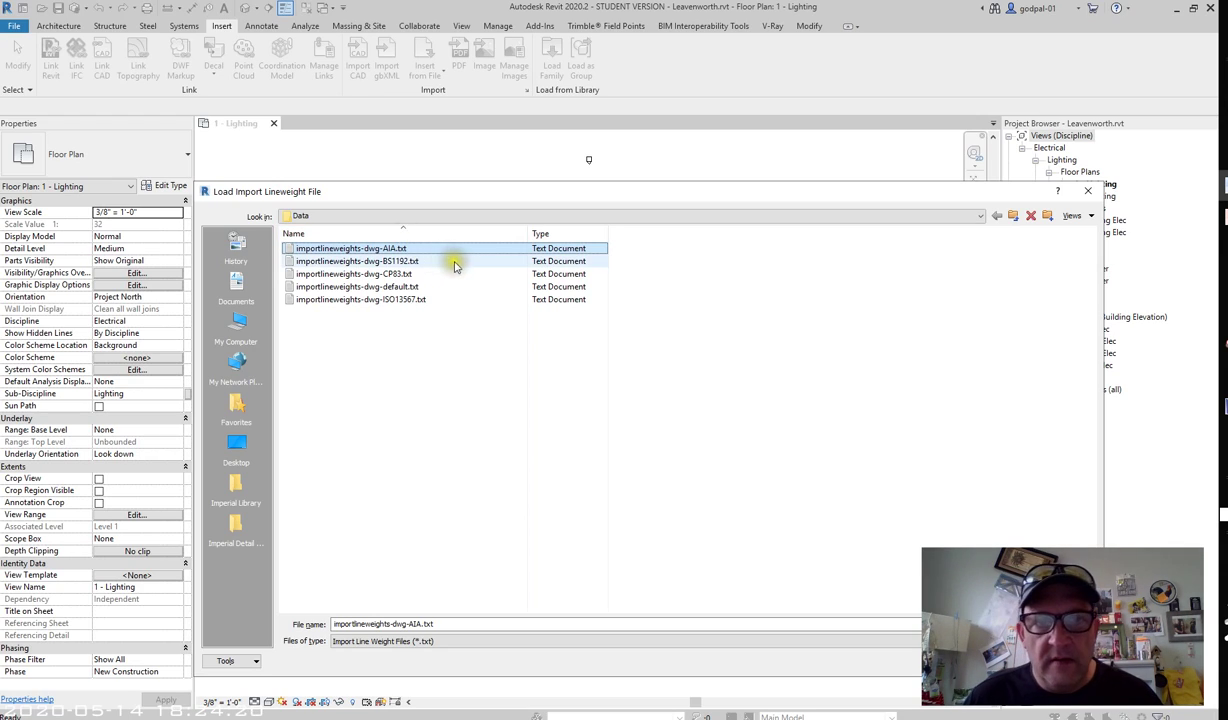
left_click(405, 261)
left_click(408, 250)
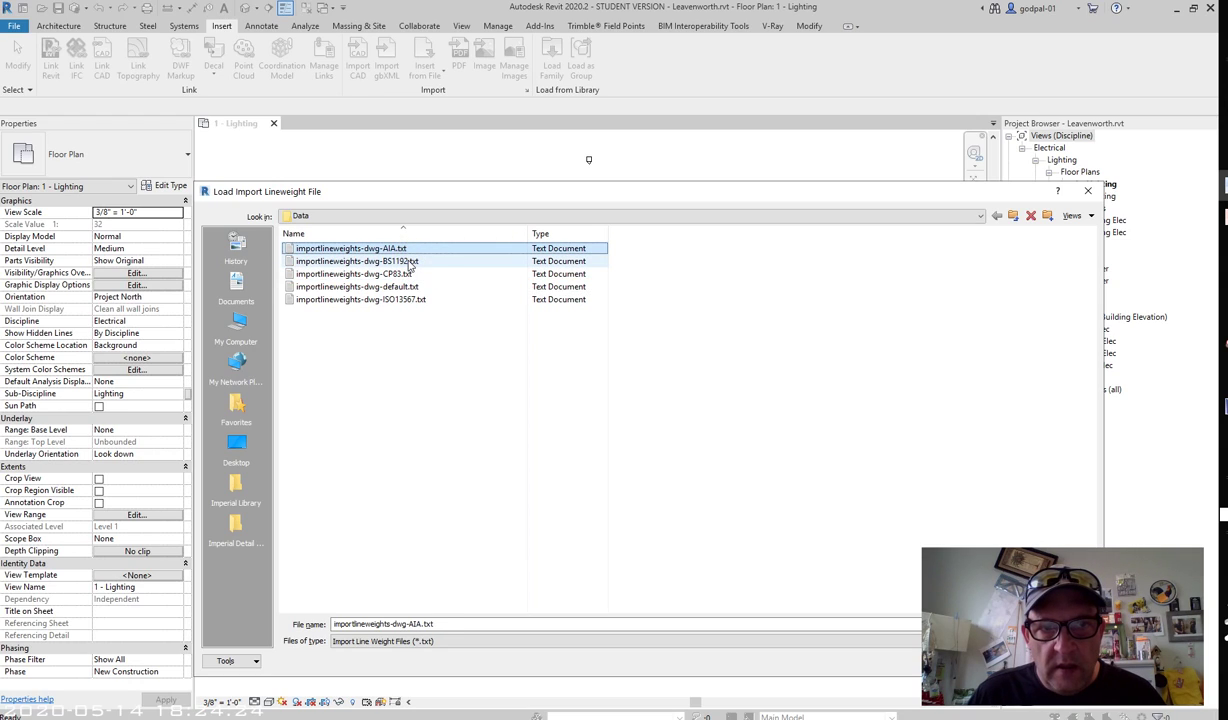
left_click(403, 299)
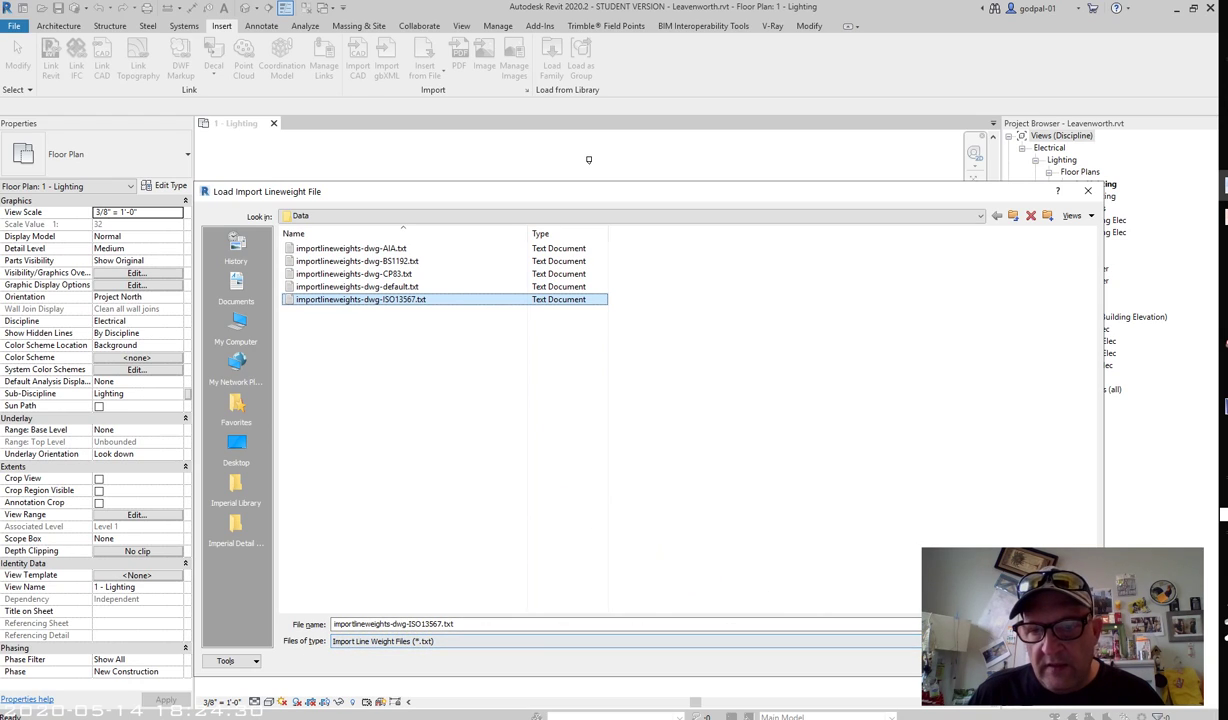
left_click(1055, 641)
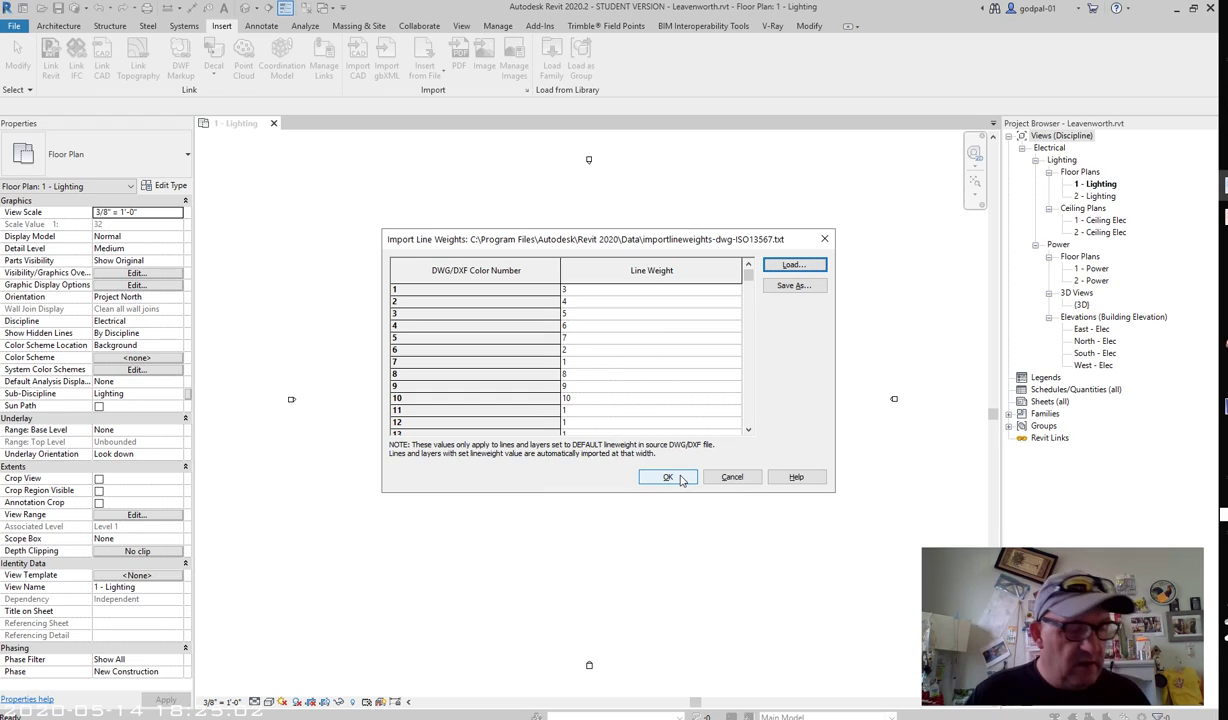
Step: Accept the ISO13567 line weights to return to the 1 - Lighting floor plan
left_click(668, 477)
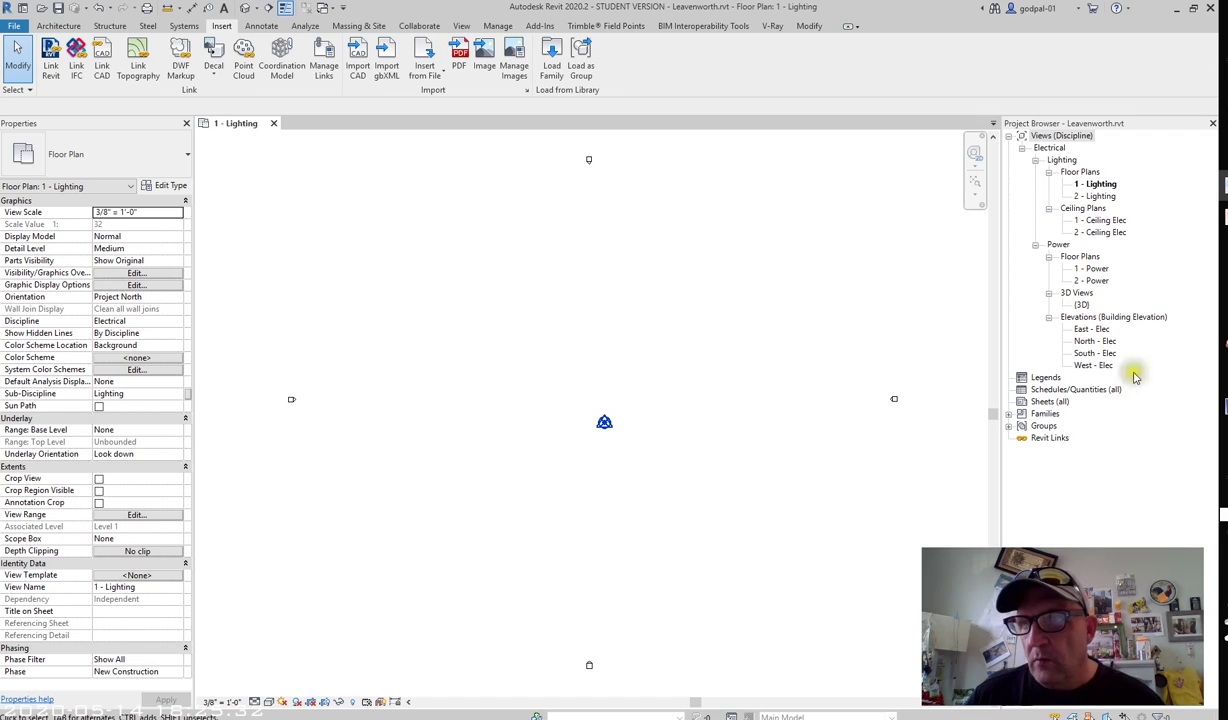
Step: Switch AutoCAD from the TLDG LOGO drawing to VPL-L1.dwg, showing its three sheets
mouse_move(1223, 215)
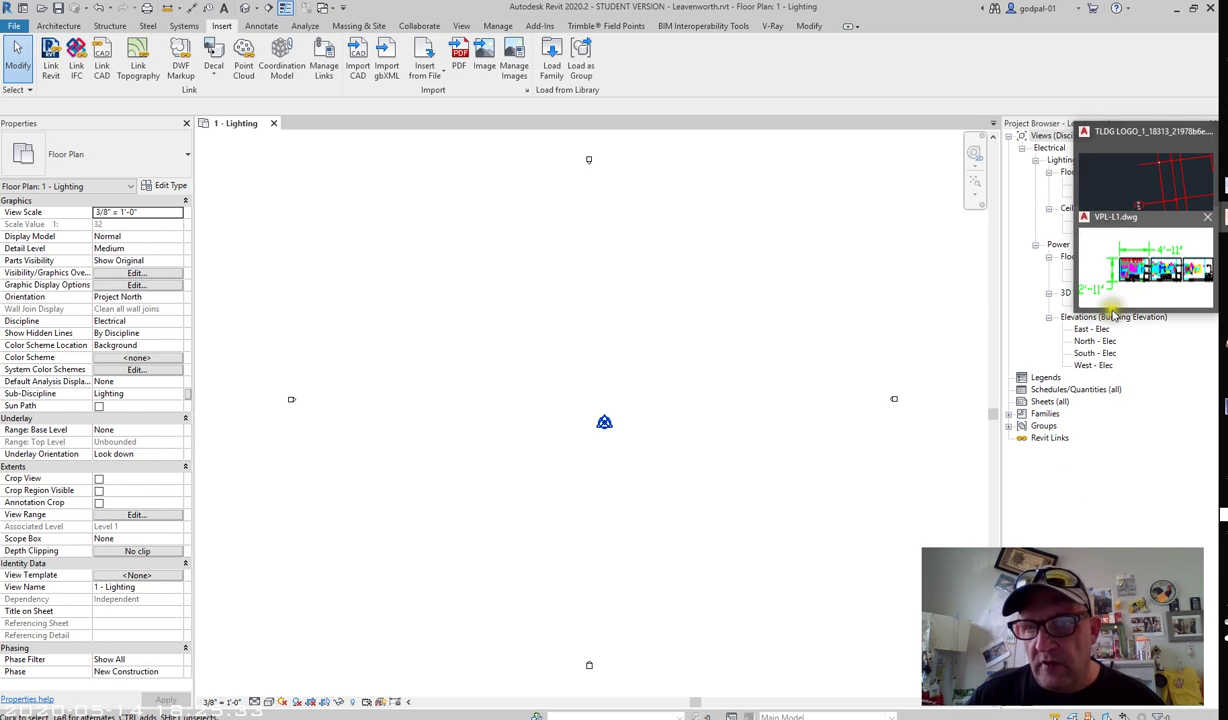
left_click(1115, 188)
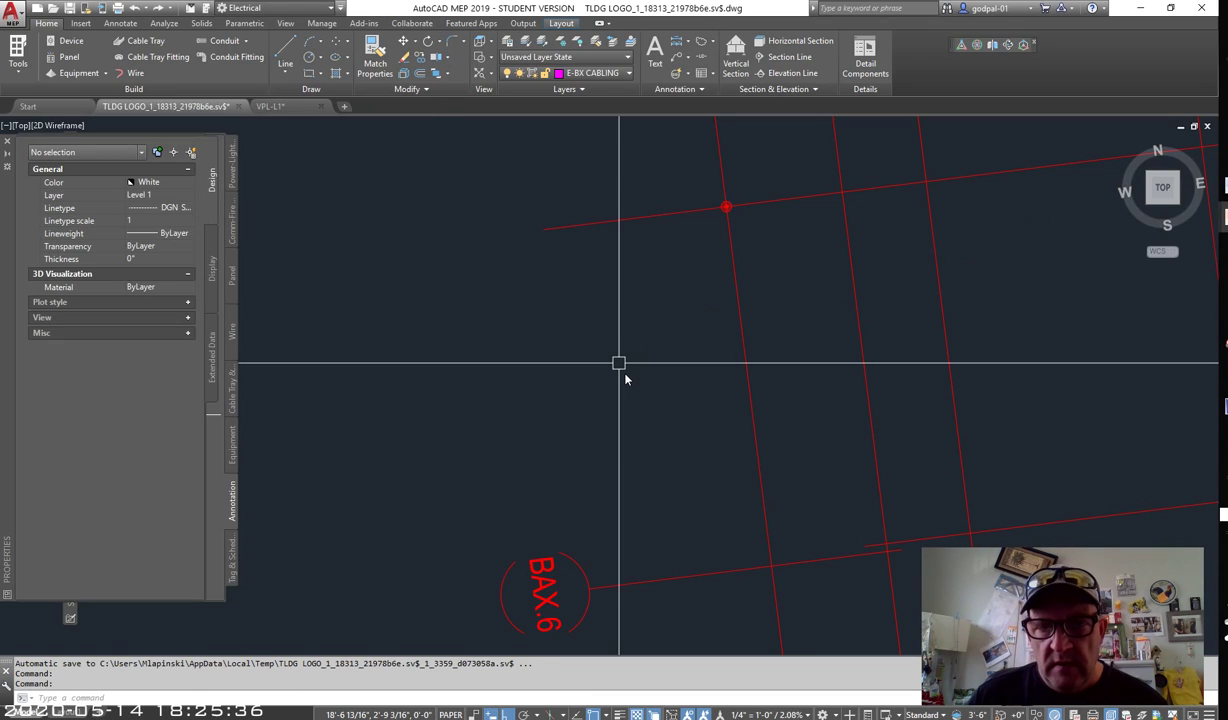
scroll(628, 373, "down", 6)
scroll(641, 381, "down", 5)
scroll(658, 406, "down", 3)
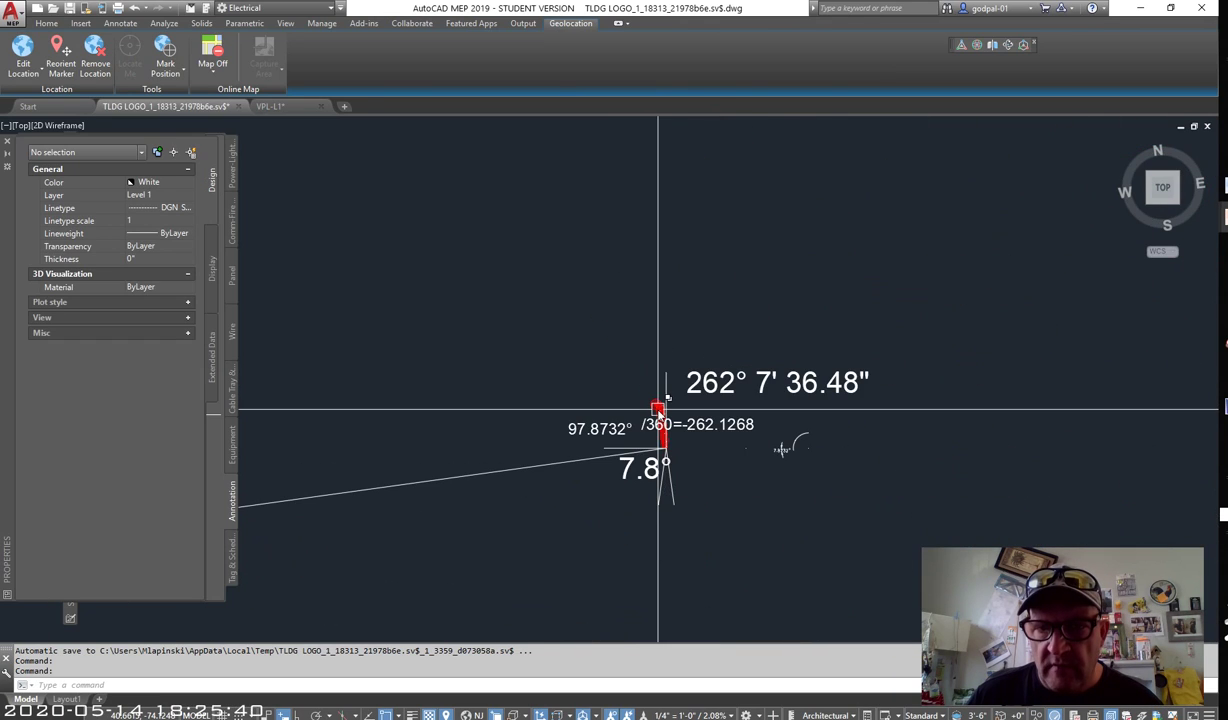
scroll(658, 410, "down", 5)
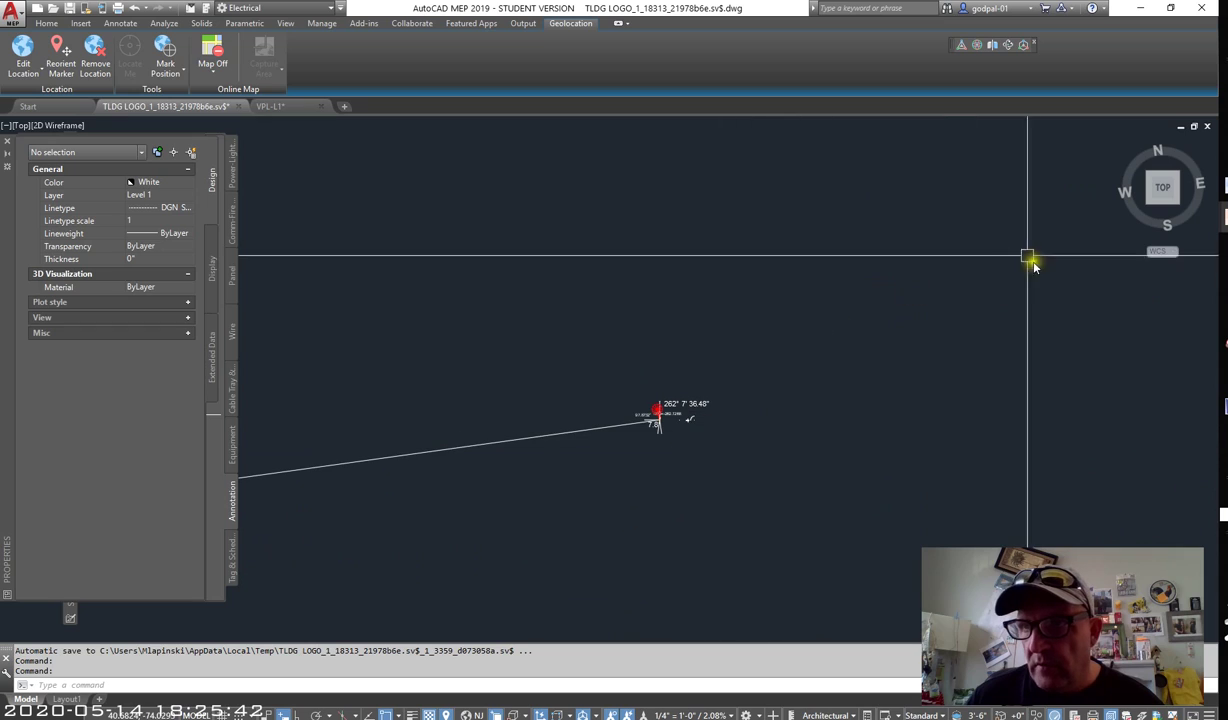
mouse_move(1224, 215)
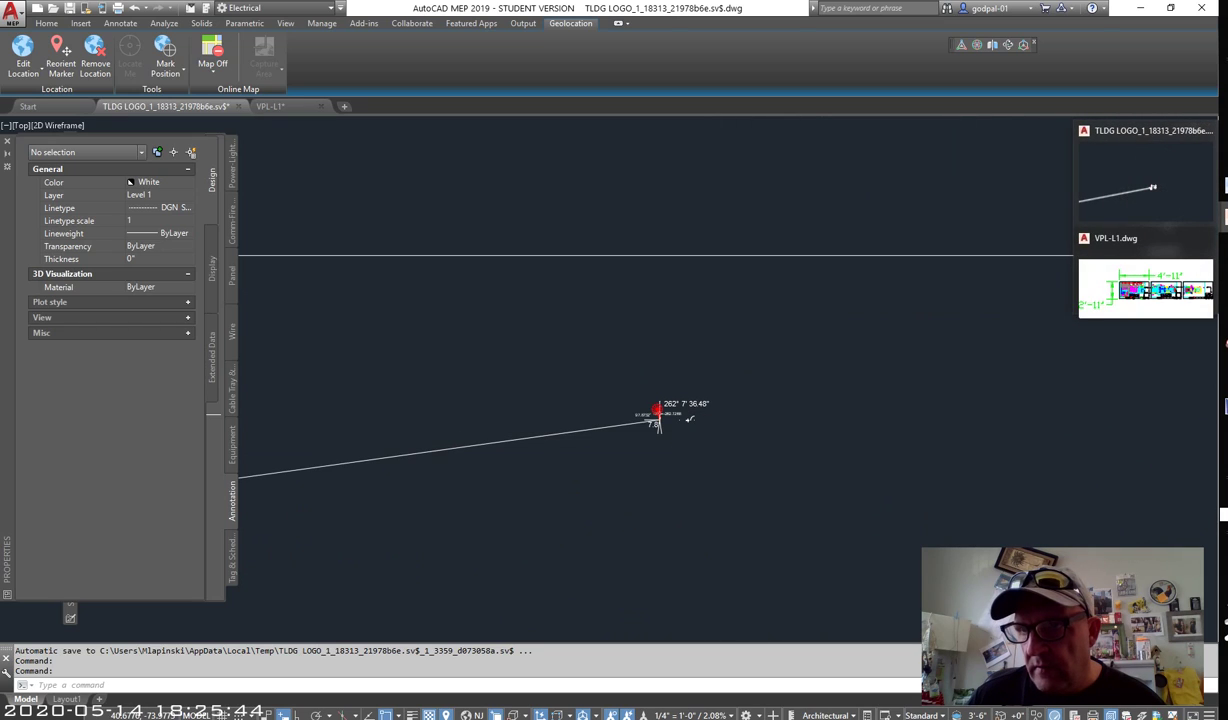
left_click(1095, 265)
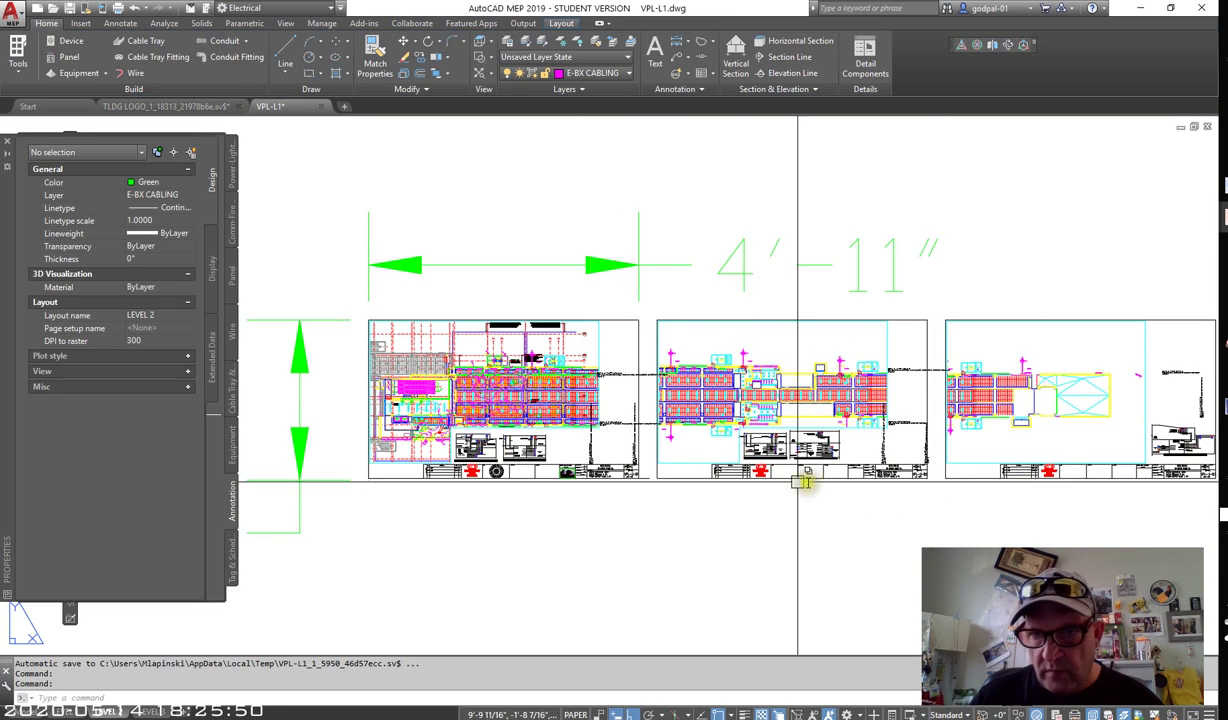
scroll(885, 480, "up", 10)
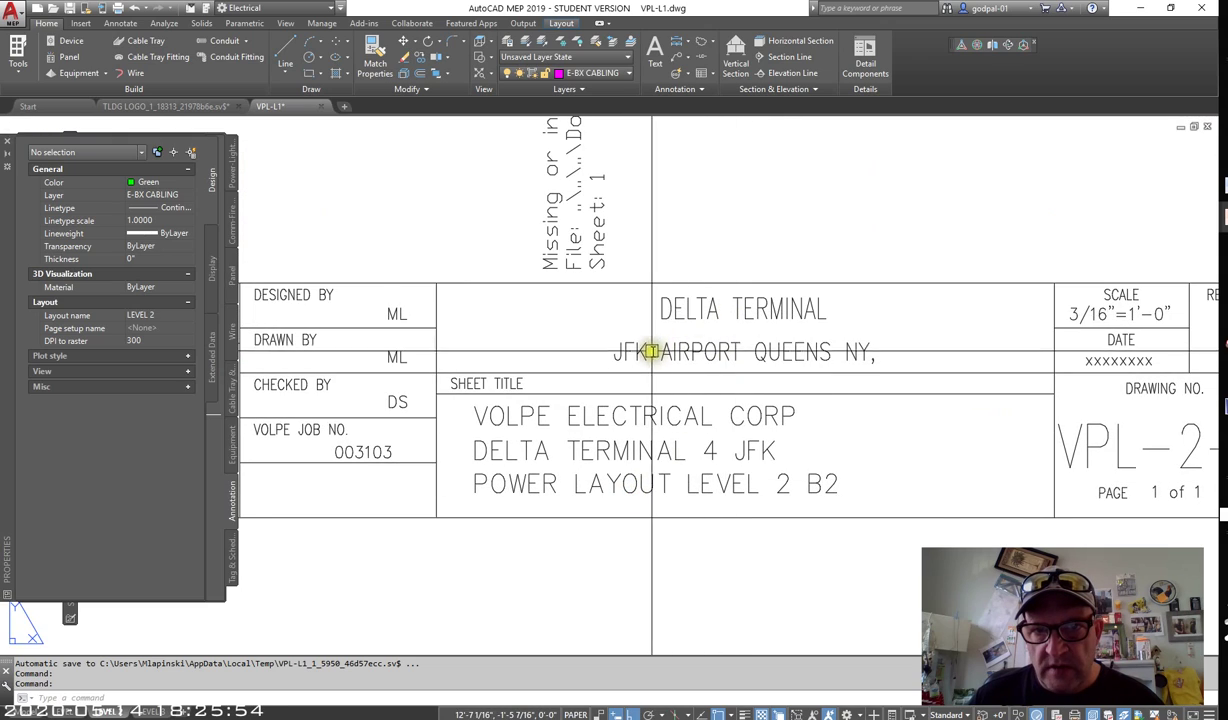
scroll(865, 352, "down", 2)
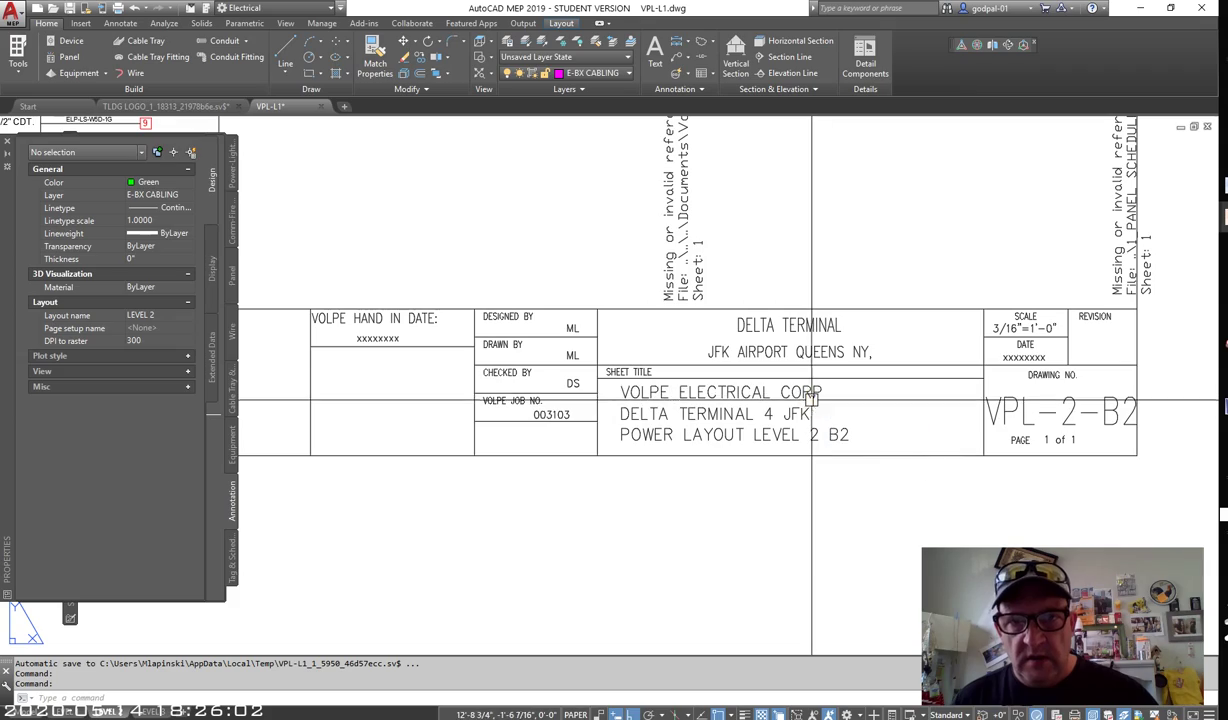
scroll(628, 430, "down", 5)
scroll(640, 445, "down", 2)
scroll(708, 425, "up", 7)
scroll(712, 443, "up", 6)
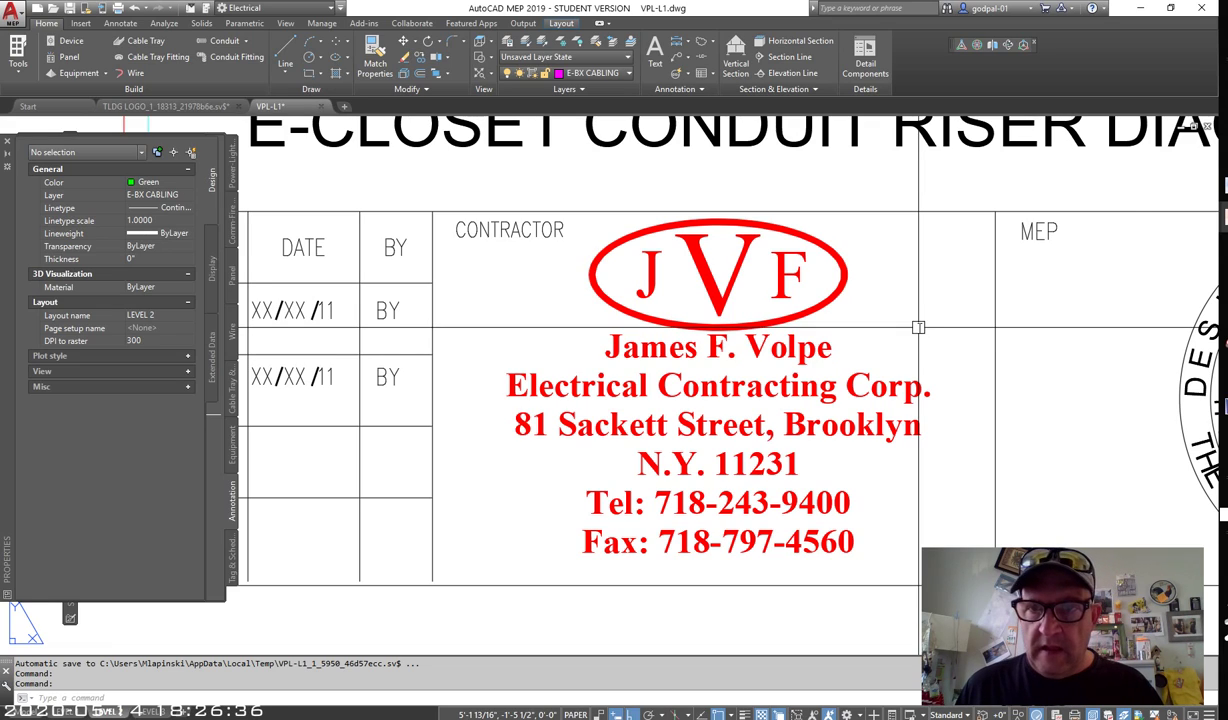
scroll(918, 328, "down", 3)
scroll(765, 340, "down", 1)
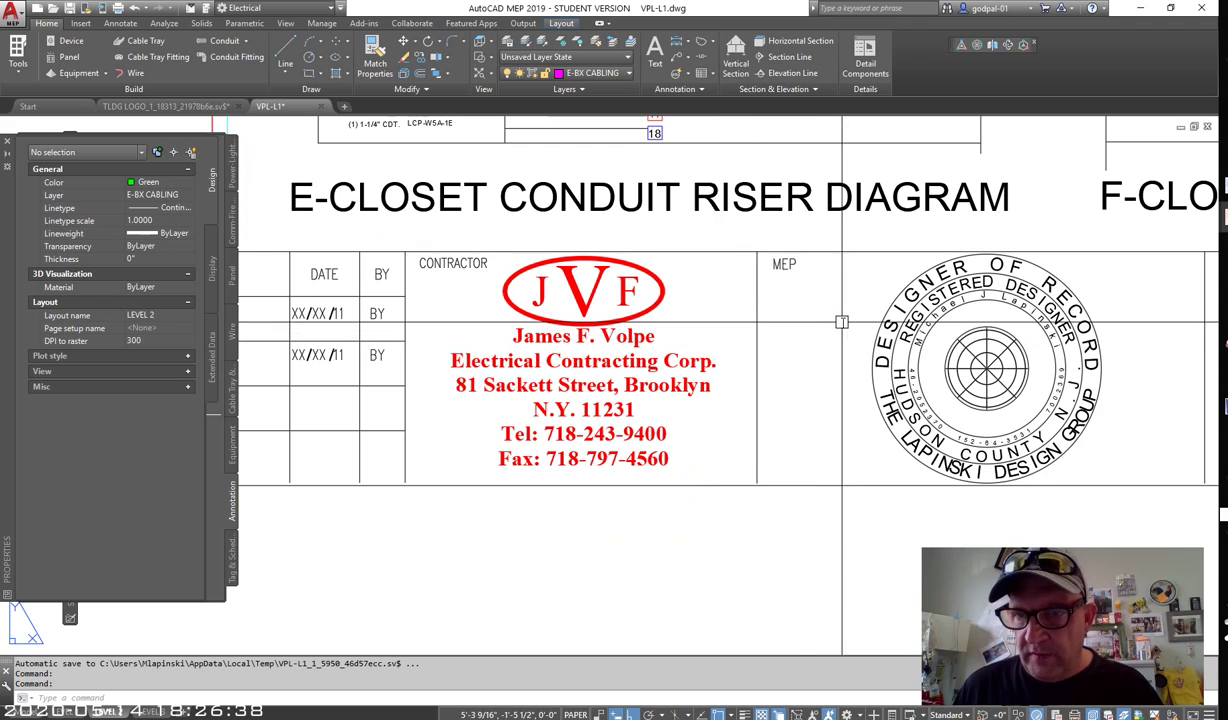
scroll(735, 326, "up", 1)
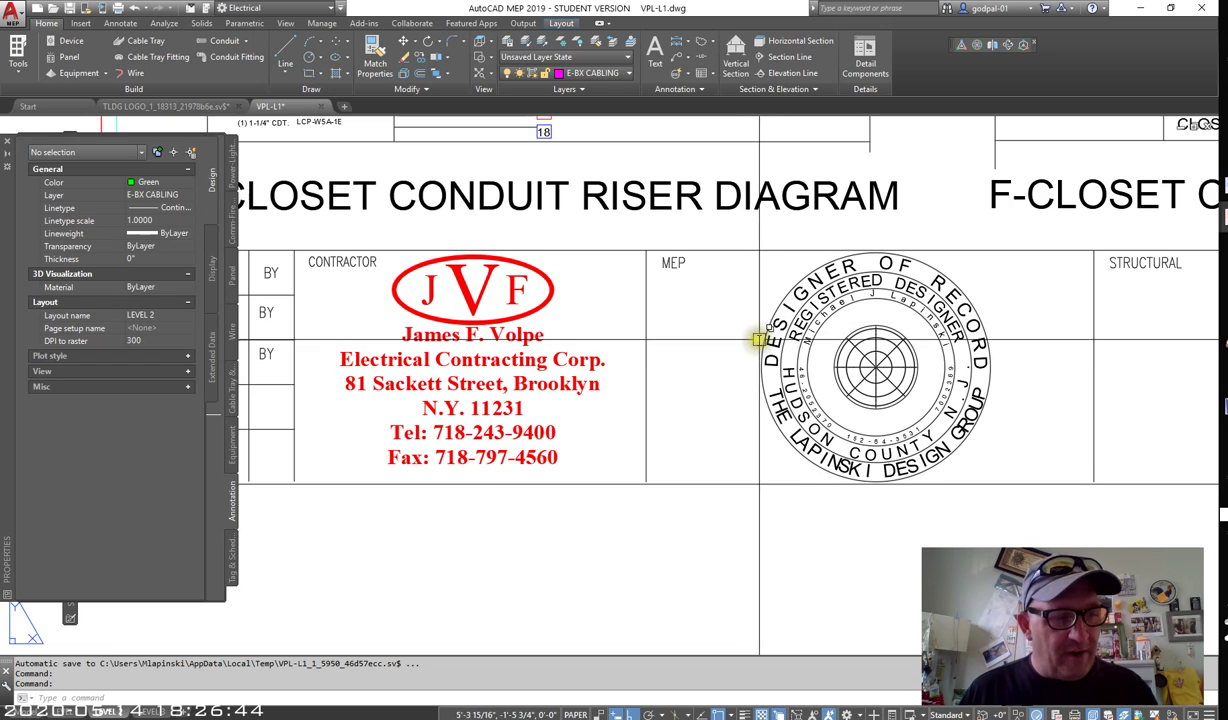
scroll(734, 365, "up", 6)
scroll(528, 316, "down", 5)
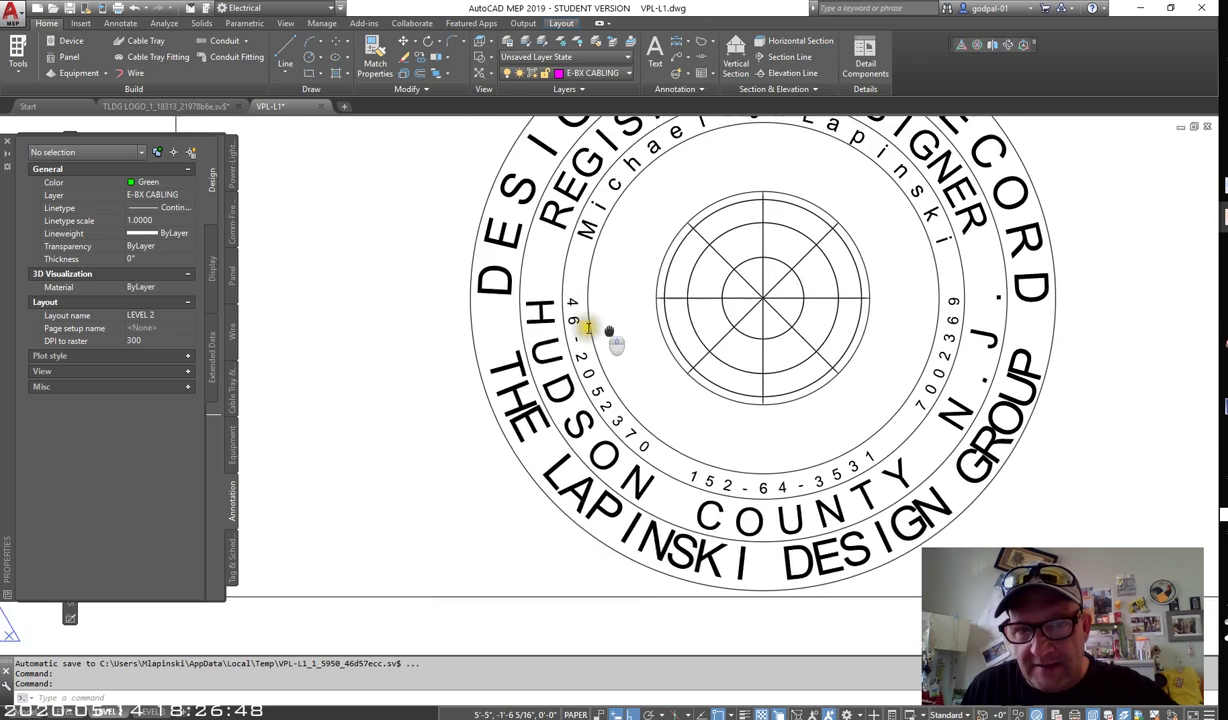
scroll(547, 320, "down", 2)
middle_click_drag(507, 315, 822, 305)
middle_click_drag(478, 285, 590, 320)
scroll(590, 320, "down", 8)
middle_click_drag(570, 305, 537, 487)
scroll(885, 506, "up", 4)
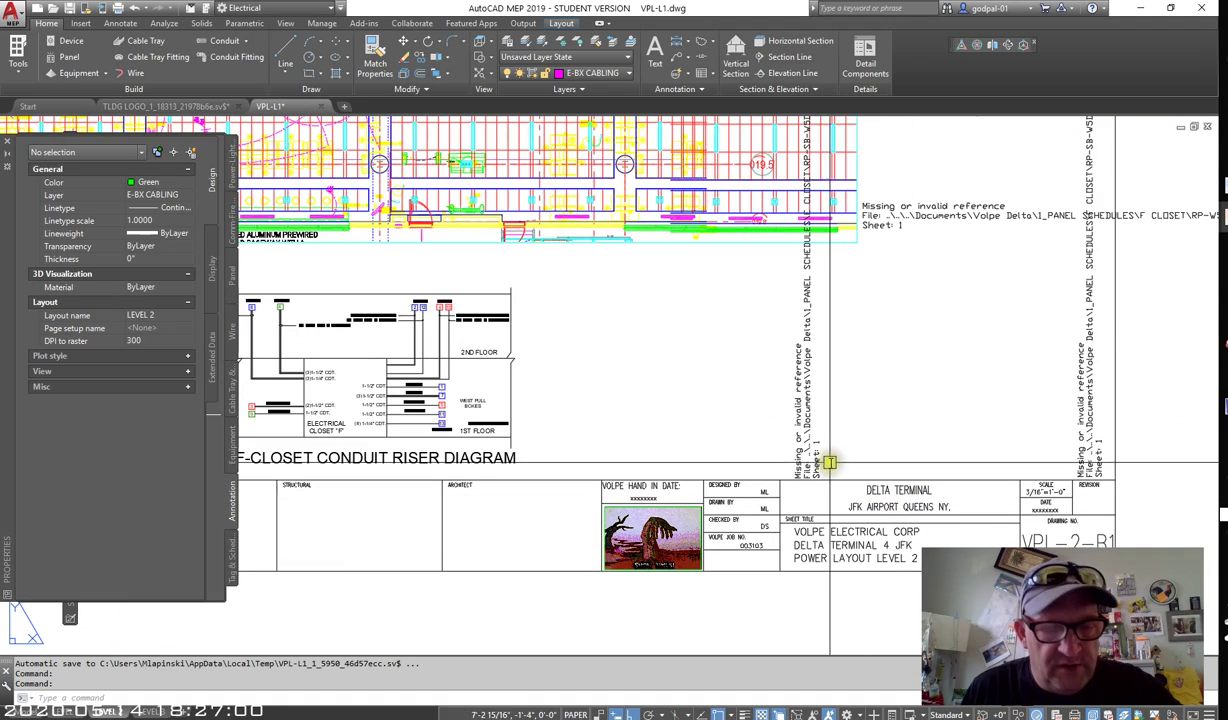
mouse_move(726, 384)
middle_mouse_down()
mouse_move(735, 503)
mouse_move(848, 546)
middle_mouse_up()
scroll(786, 455, "down", 5)
scroll(870, 345, "down", 5)
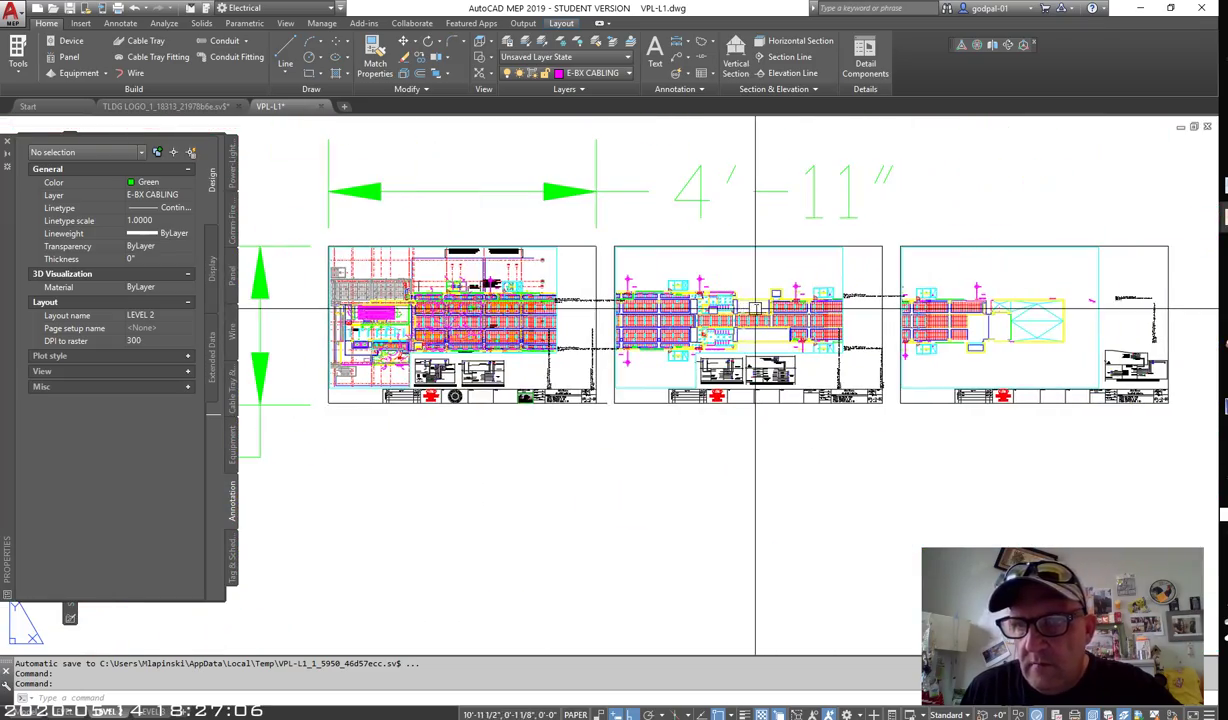
scroll(456, 290, "up", 6)
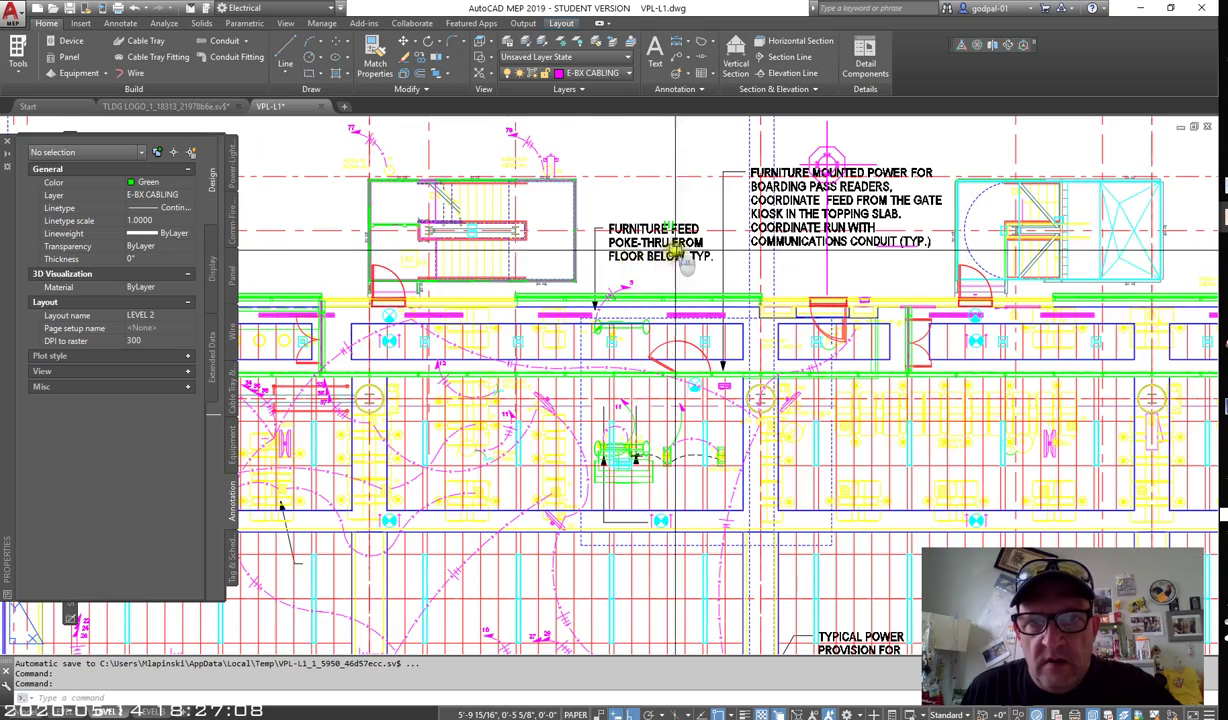
scroll(760, 245, "up", 4)
scroll(828, 258, "down", 2)
middle_click_drag(828, 258, 486, 347)
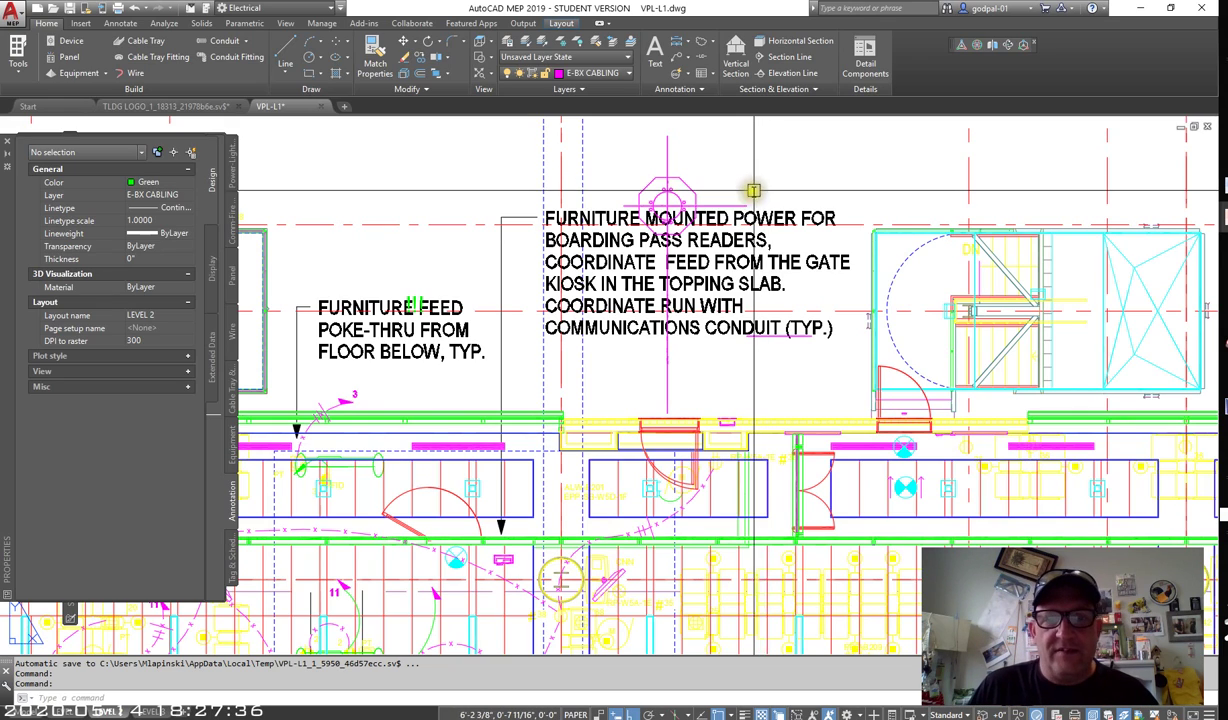
middle_click_drag(409, 324, 447, 326)
scroll(447, 326, "up", 2)
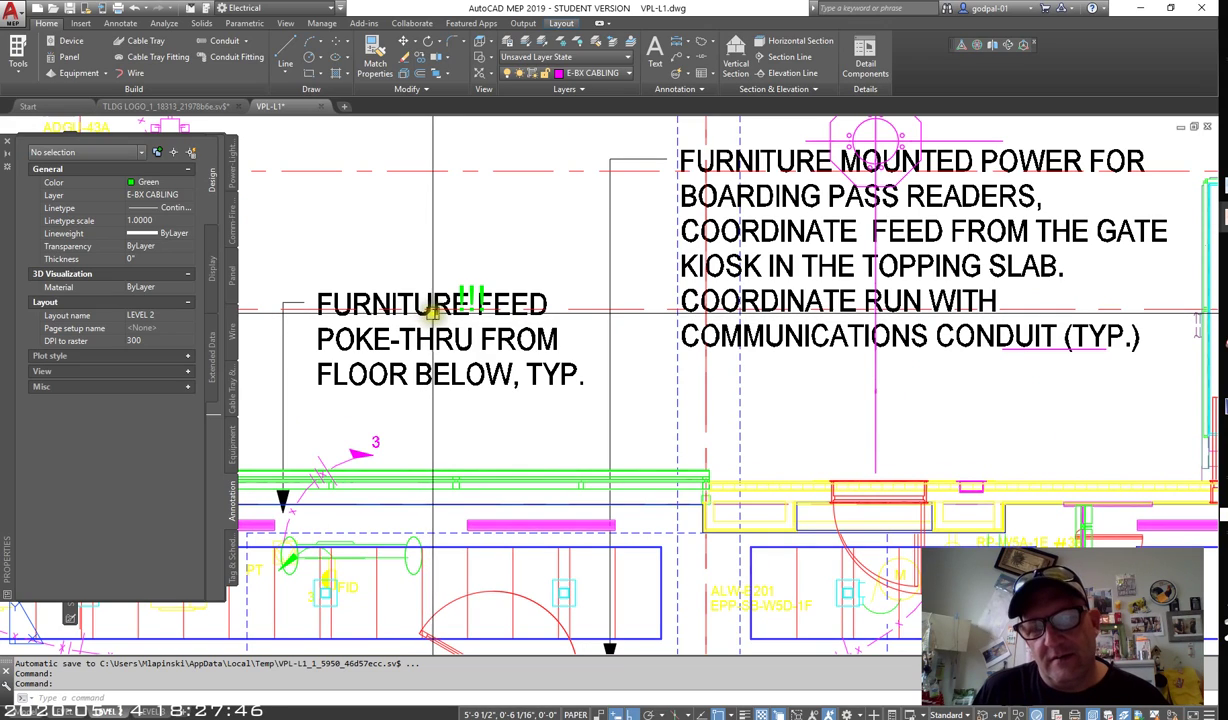
scroll(434, 313, "down", 2)
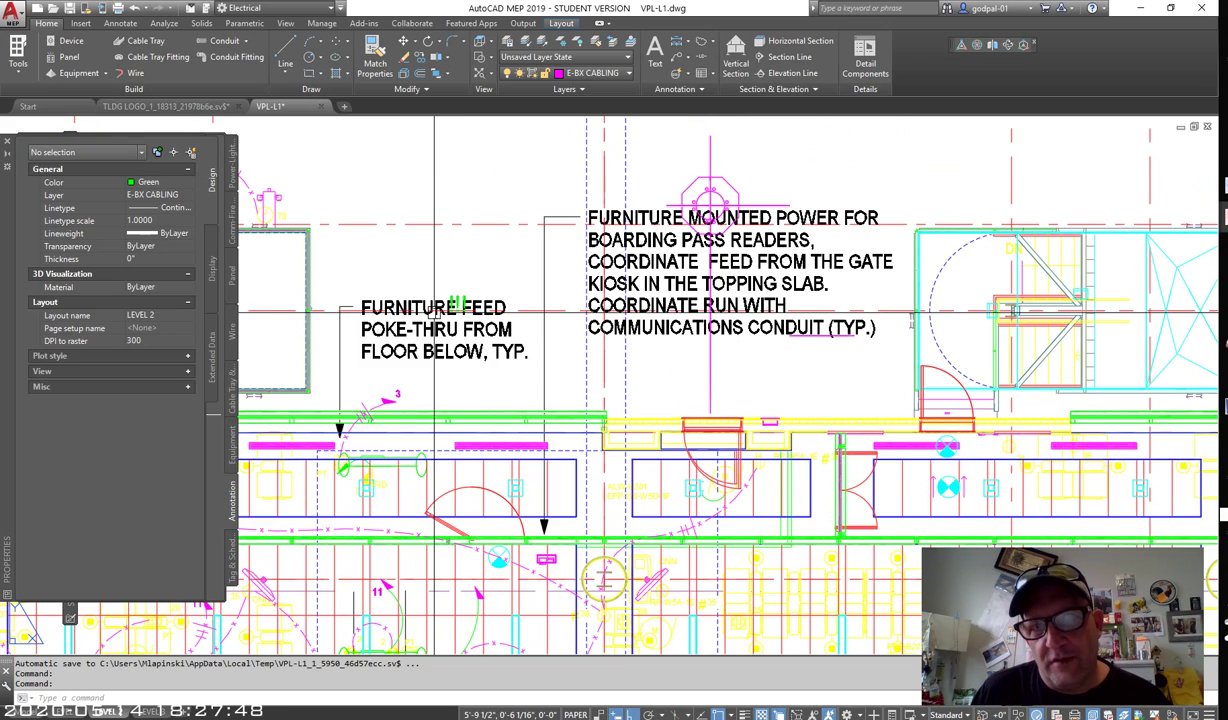
scroll(434, 310, "down", 5)
scroll(588, 300, "up", 2)
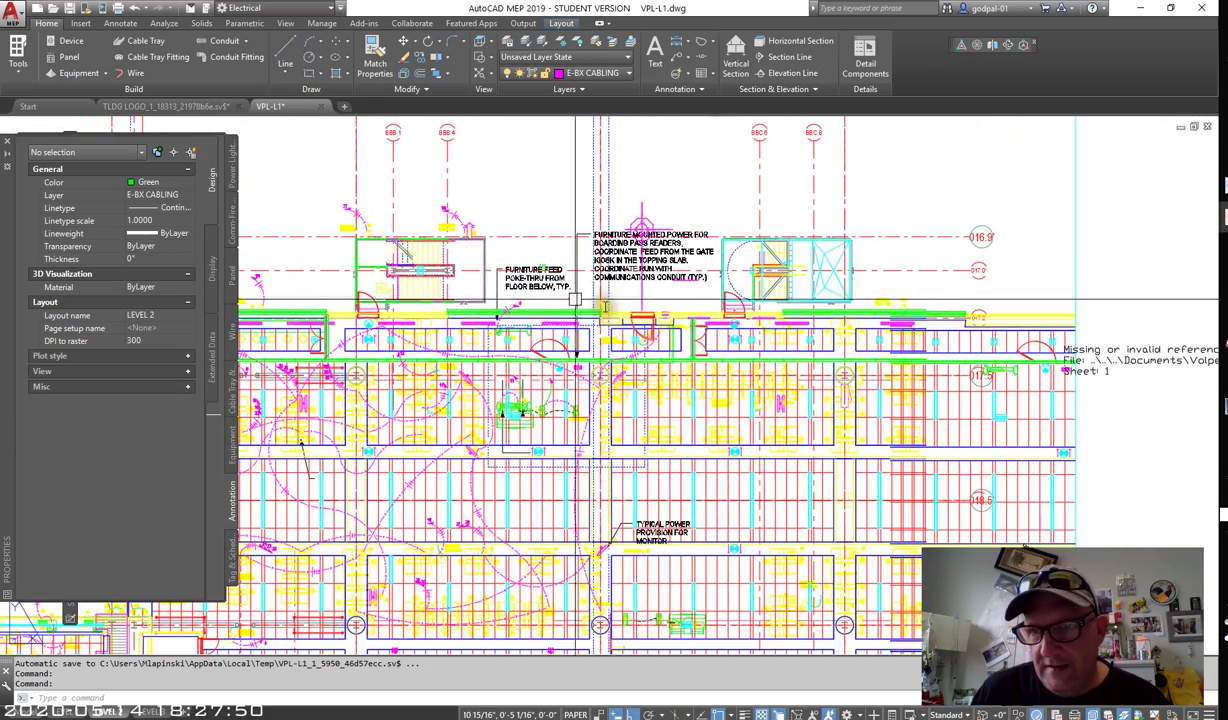
middle_click_drag(588, 300, 386, 300)
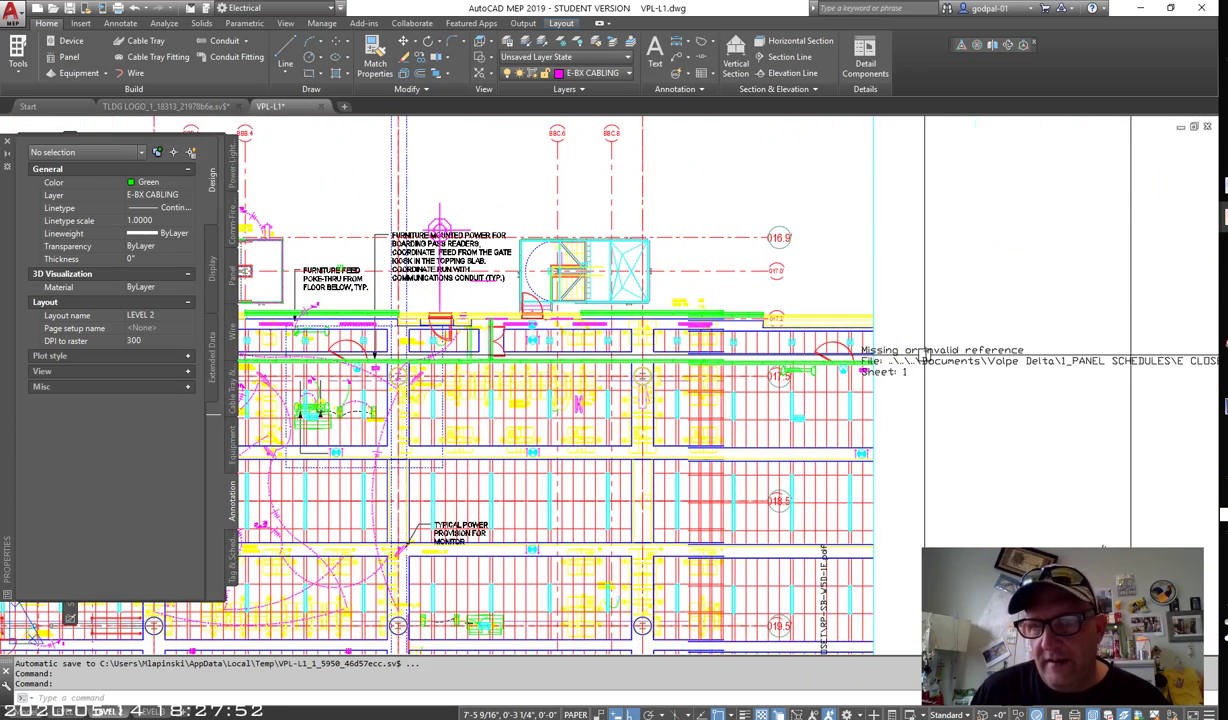
scroll(501, 487, "down", 4)
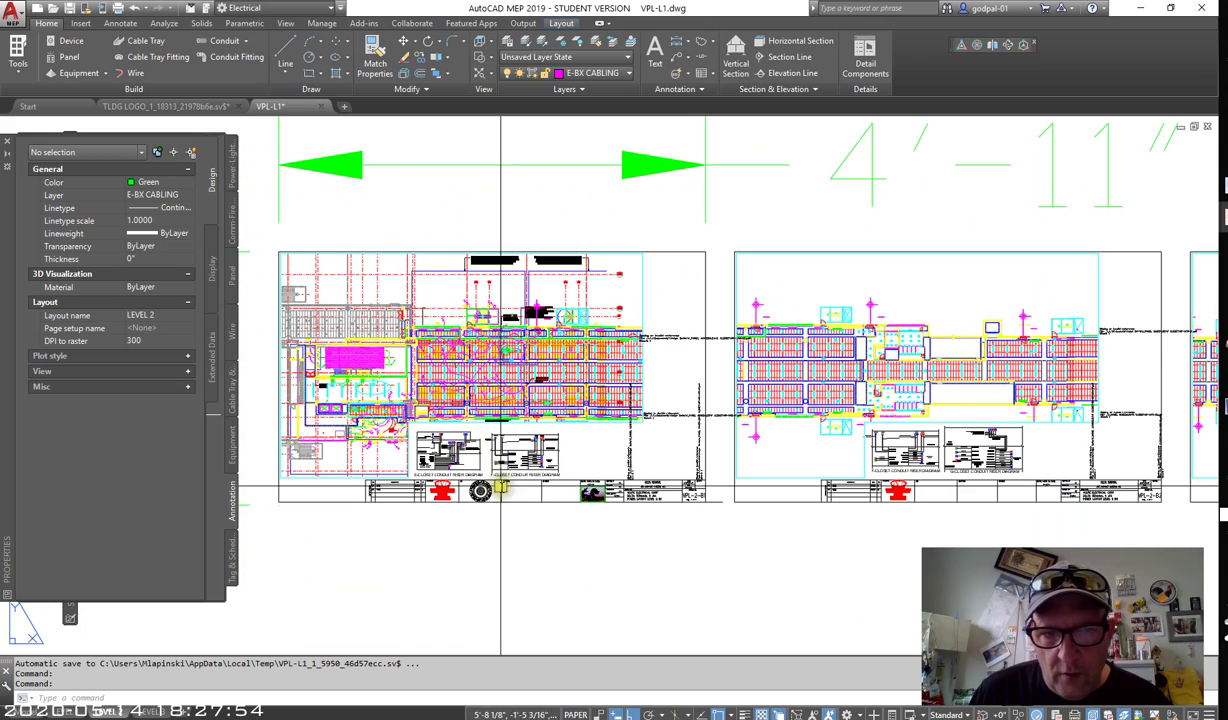
scroll(440, 458, "up", 10)
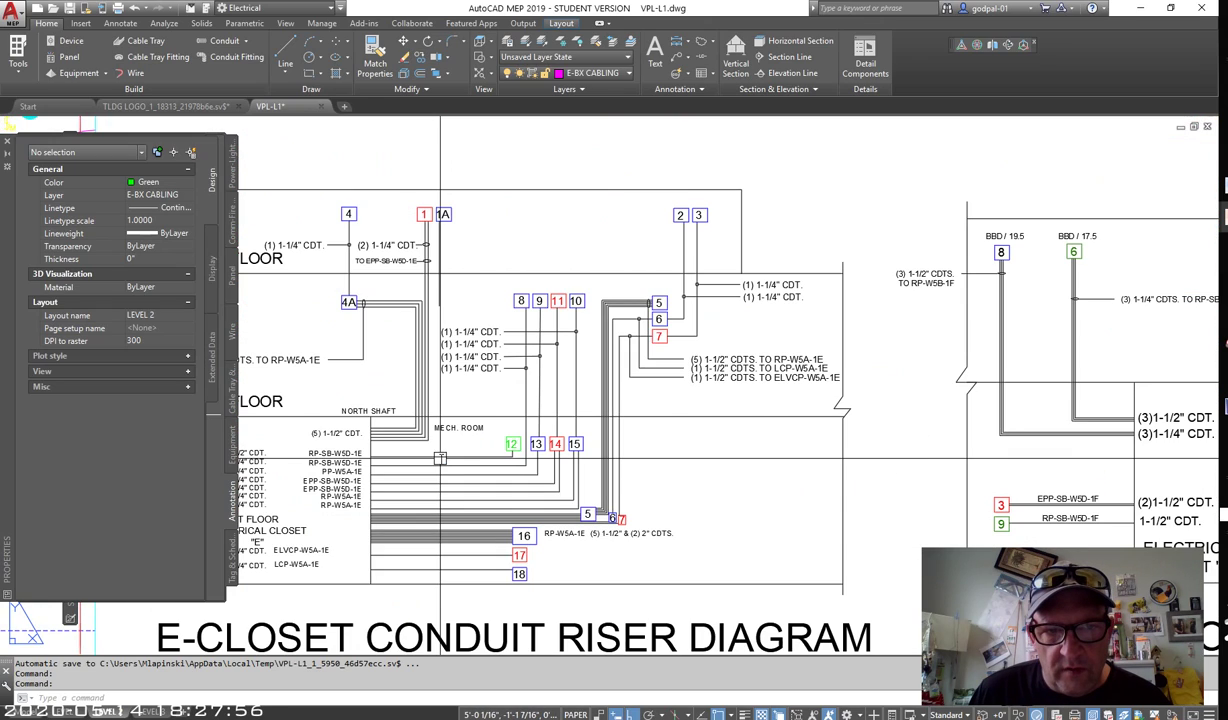
middle_click_drag(440, 458, 640, 403)
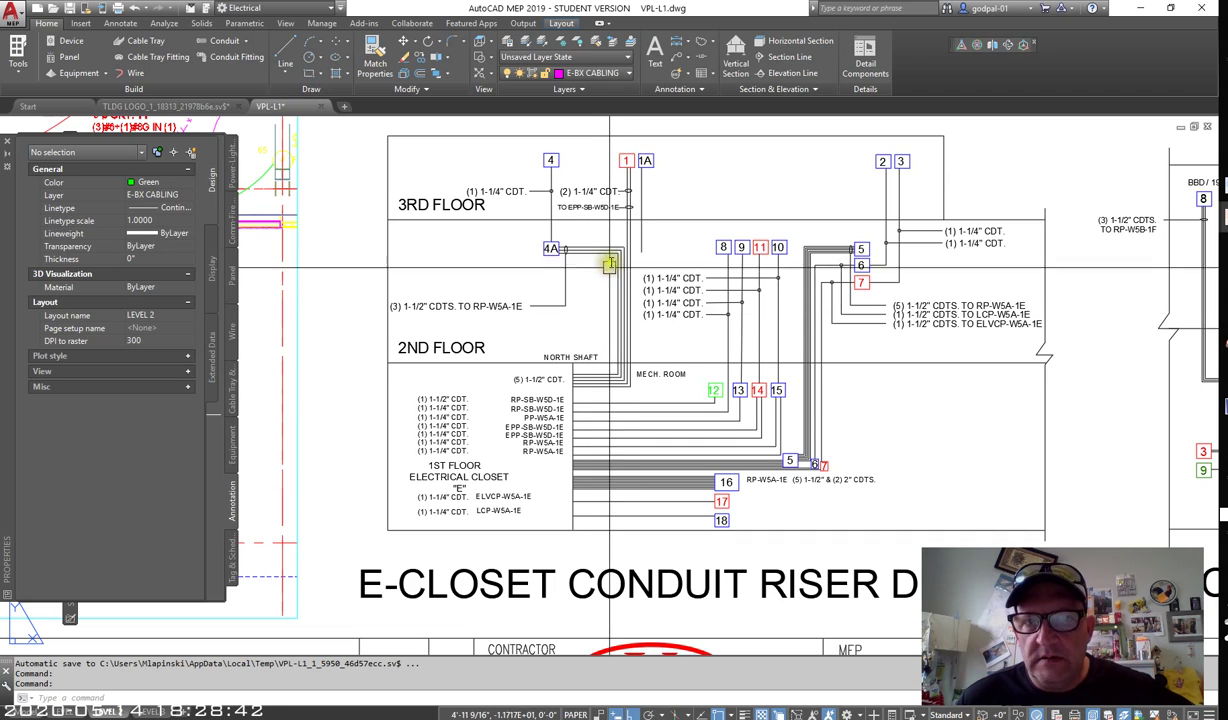
scroll(607, 277, "down", 5)
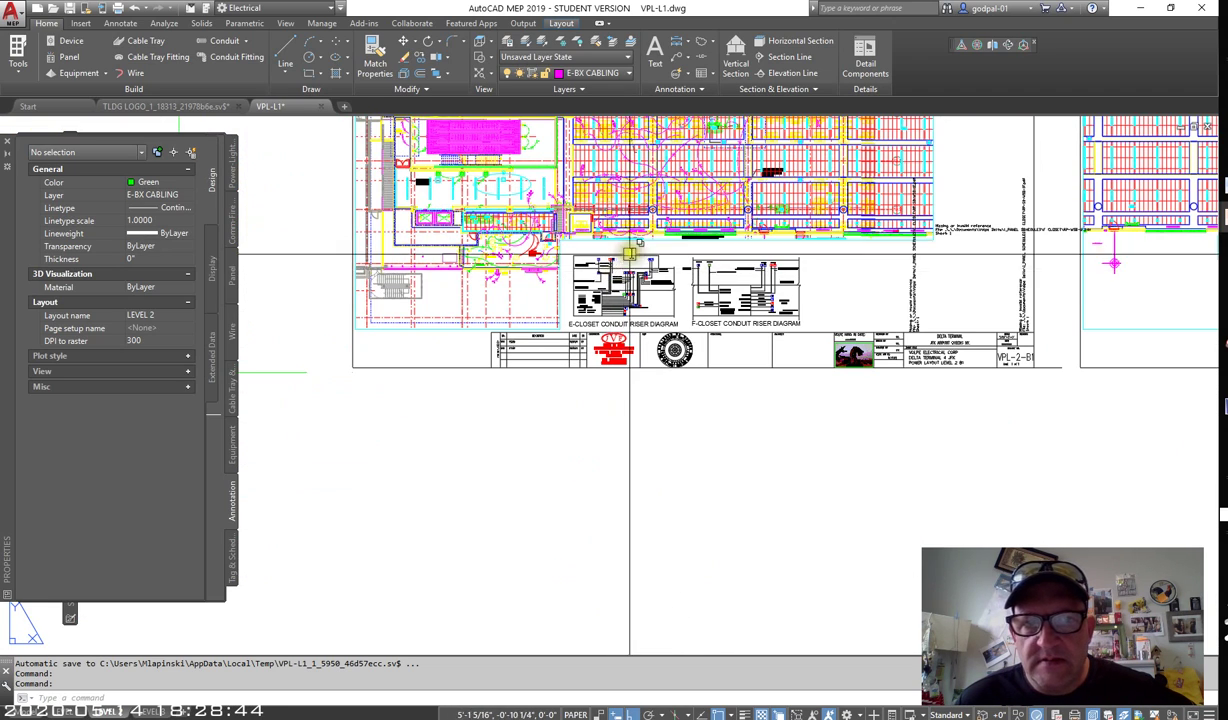
scroll(607, 277, "up", 3)
scroll(631, 272, "up", 5)
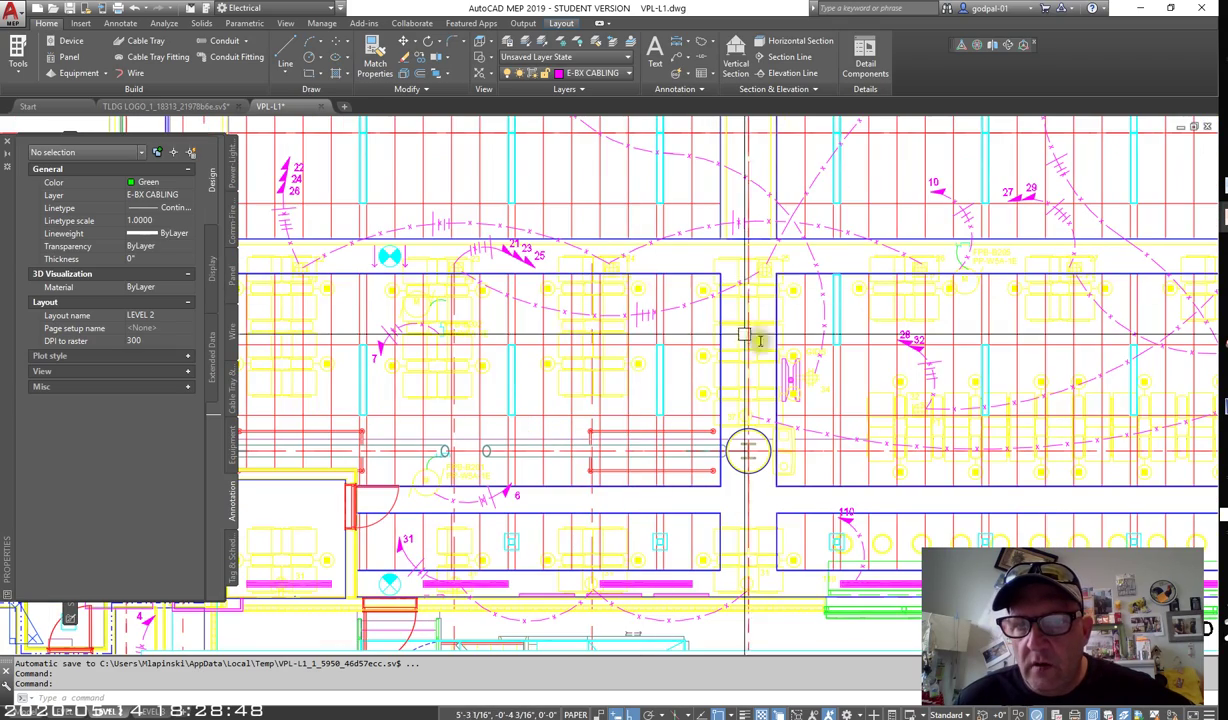
scroll(861, 377, "up", 2)
scroll(861, 377, "down", 8)
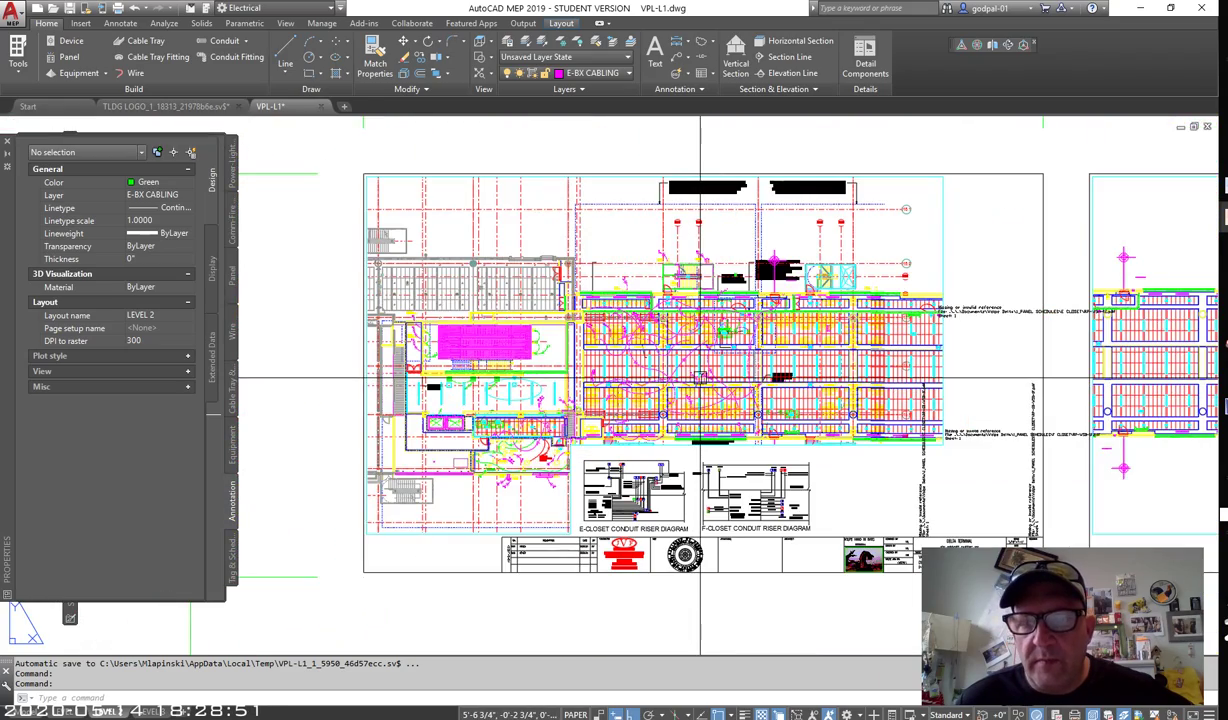
middle_click_drag(700, 378, 649, 390)
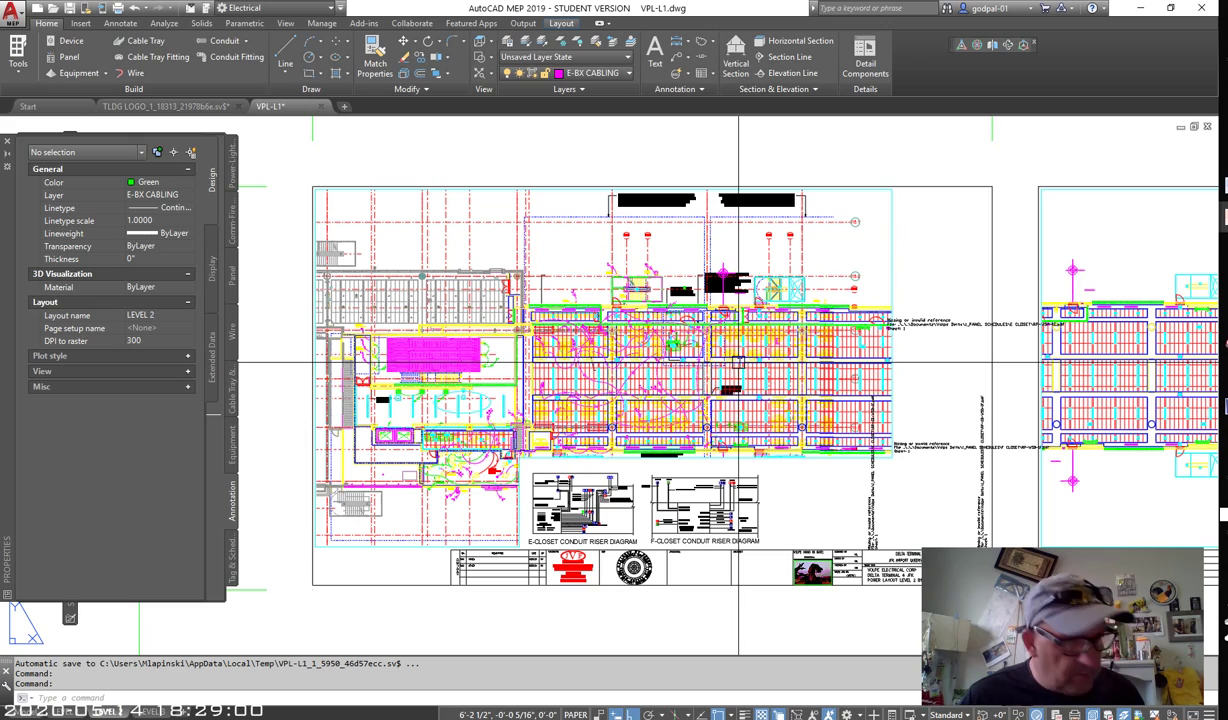
scroll(738, 360, "down", 6)
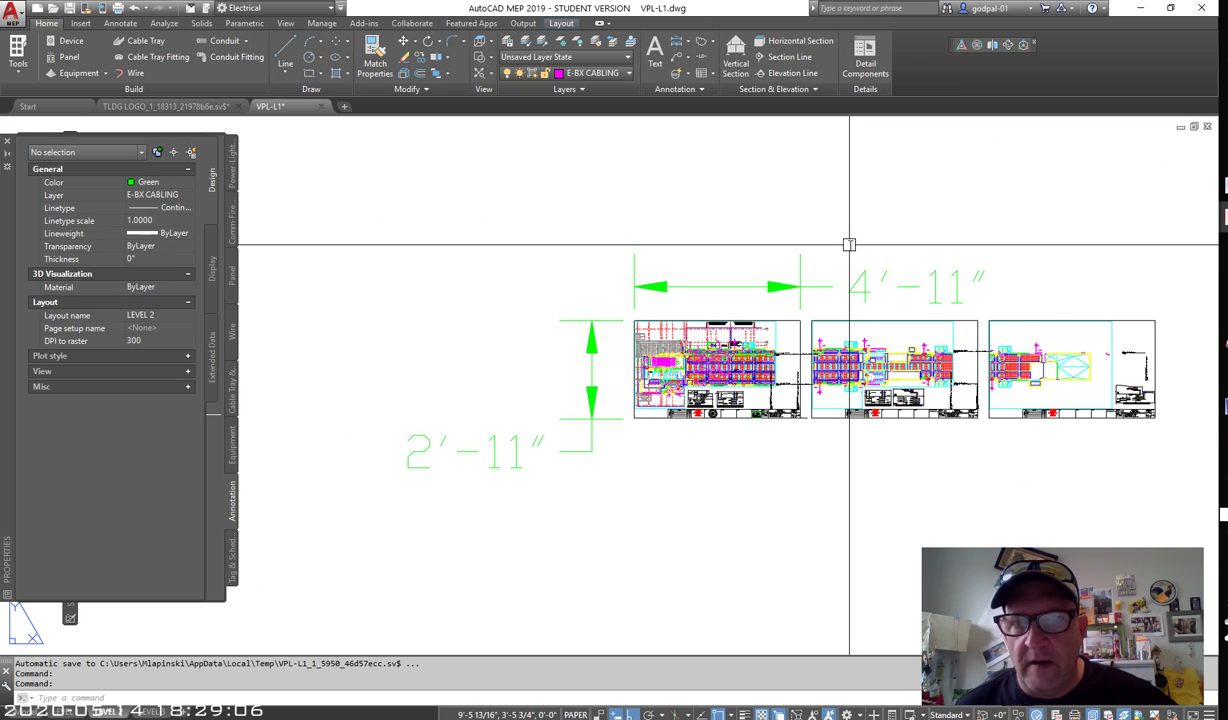
middle_click_drag(855, 266, 705, 268)
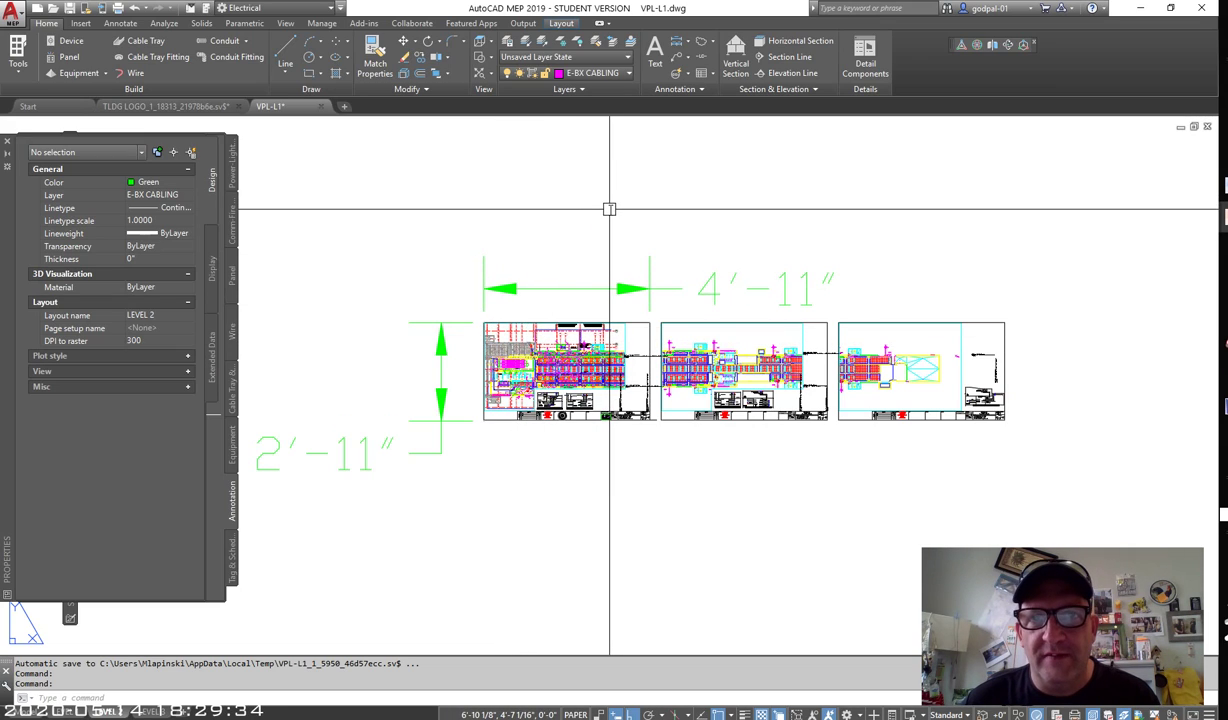
middle_click(609, 209)
middle_click(609, 209)
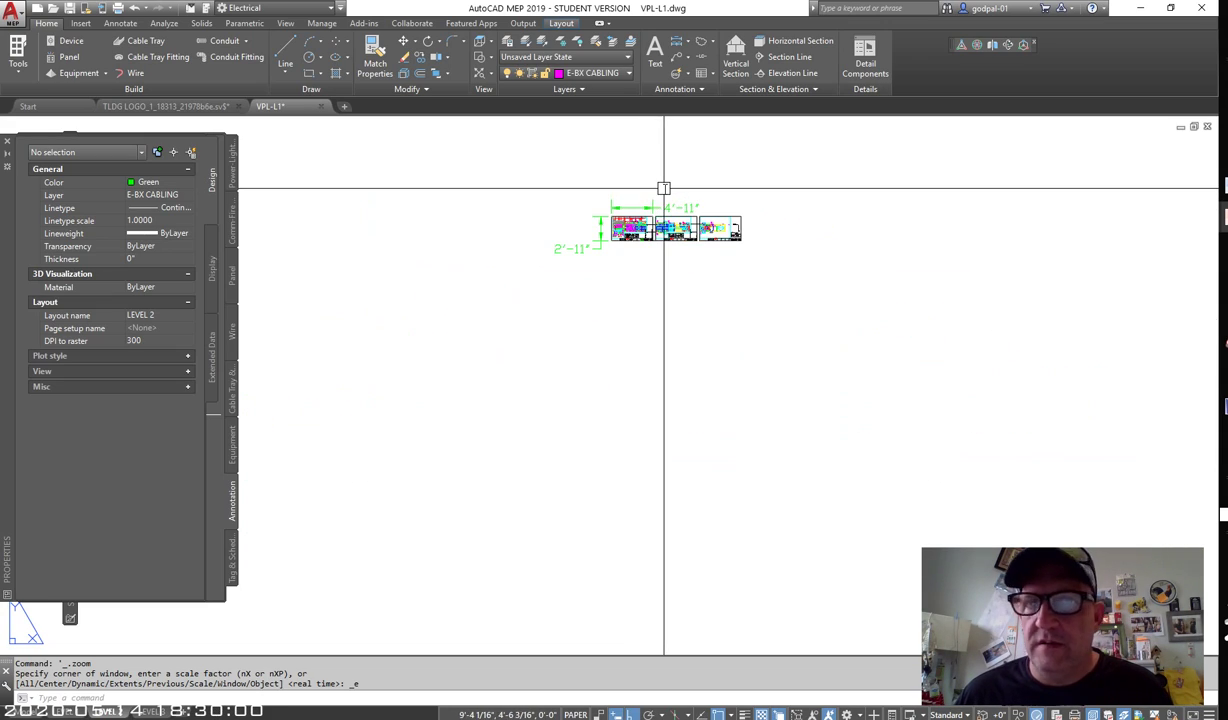
scroll(664, 188, "up", 5)
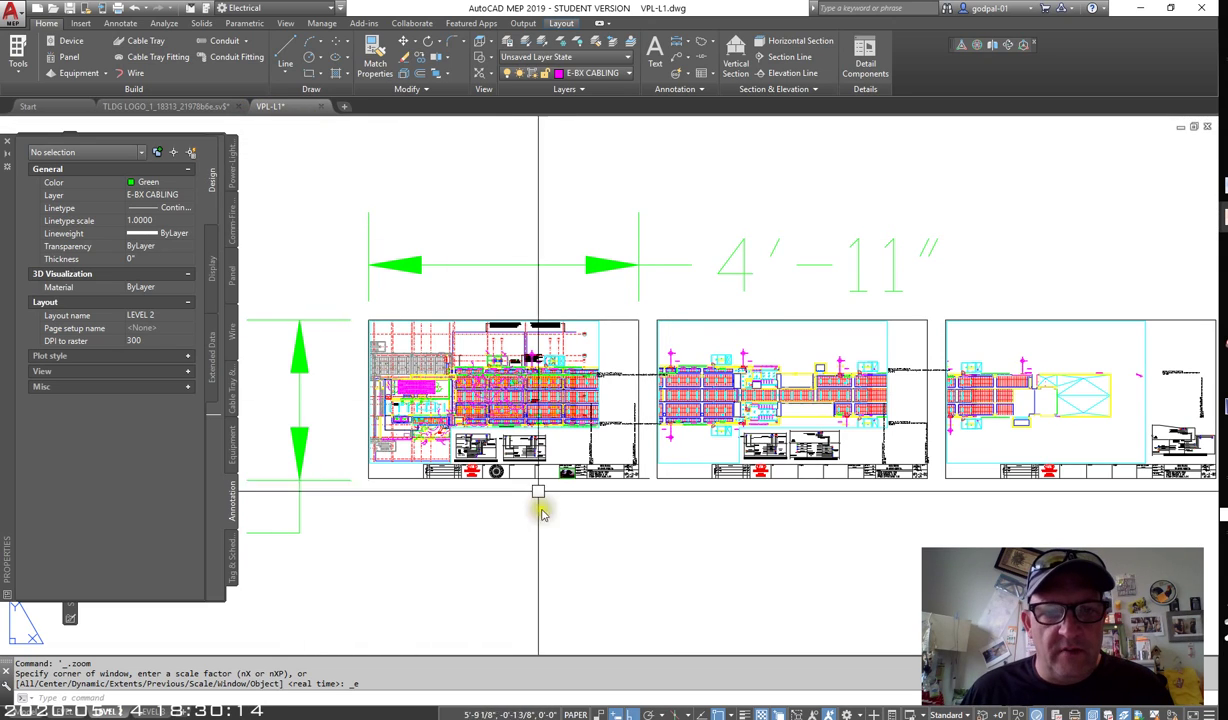
Step: Zoom into the title block close-up on the LEVEL 2 layout to review it
scroll(487, 478, "up", 5)
scroll(487, 478, "up", 3)
scroll(795, 540, "down", 2)
middle_click_drag(811, 536, 792, 563)
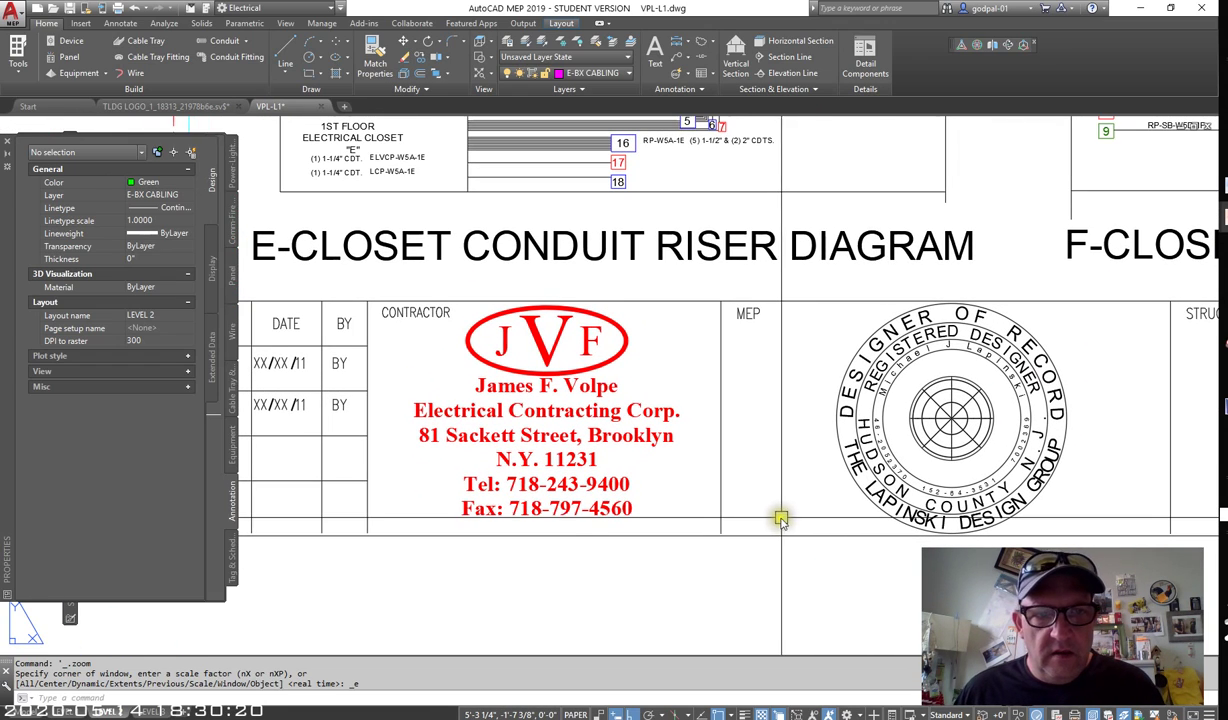
scroll(770, 514, "down", 3)
scroll(565, 466, "up", 4)
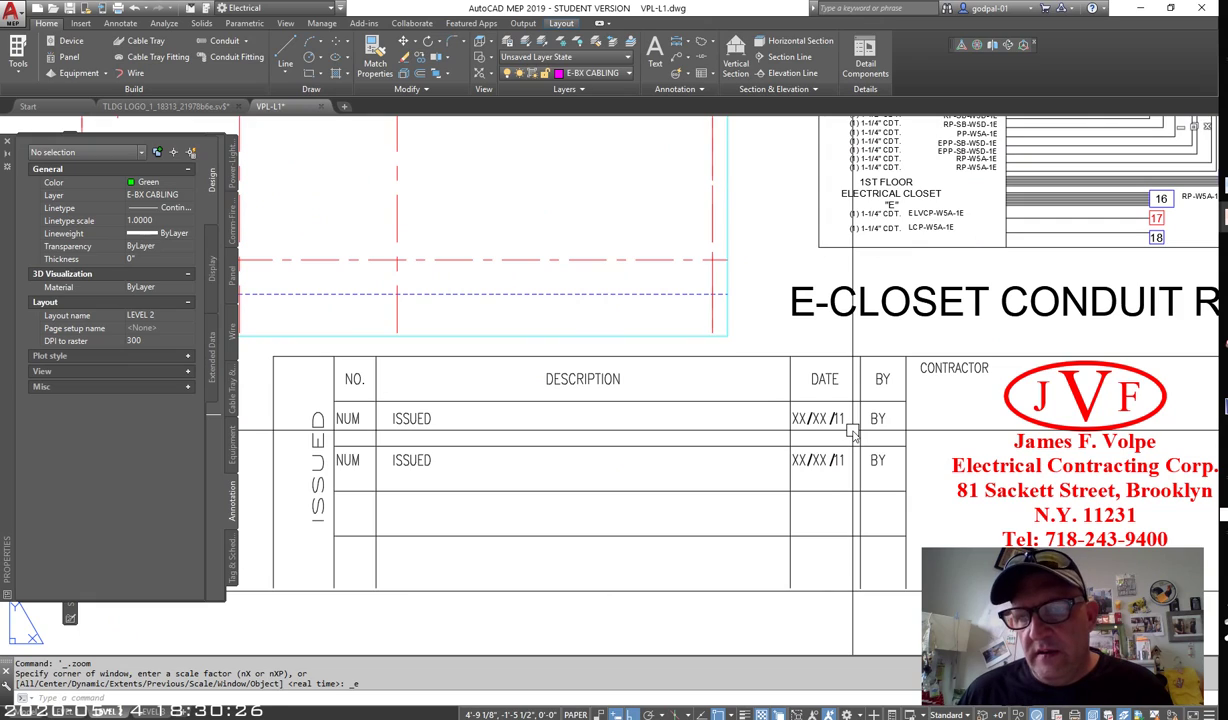
Step: Zoom back out to review the full floor plan sheets, riser diagrams and title block
scroll(858, 430, "down", 4)
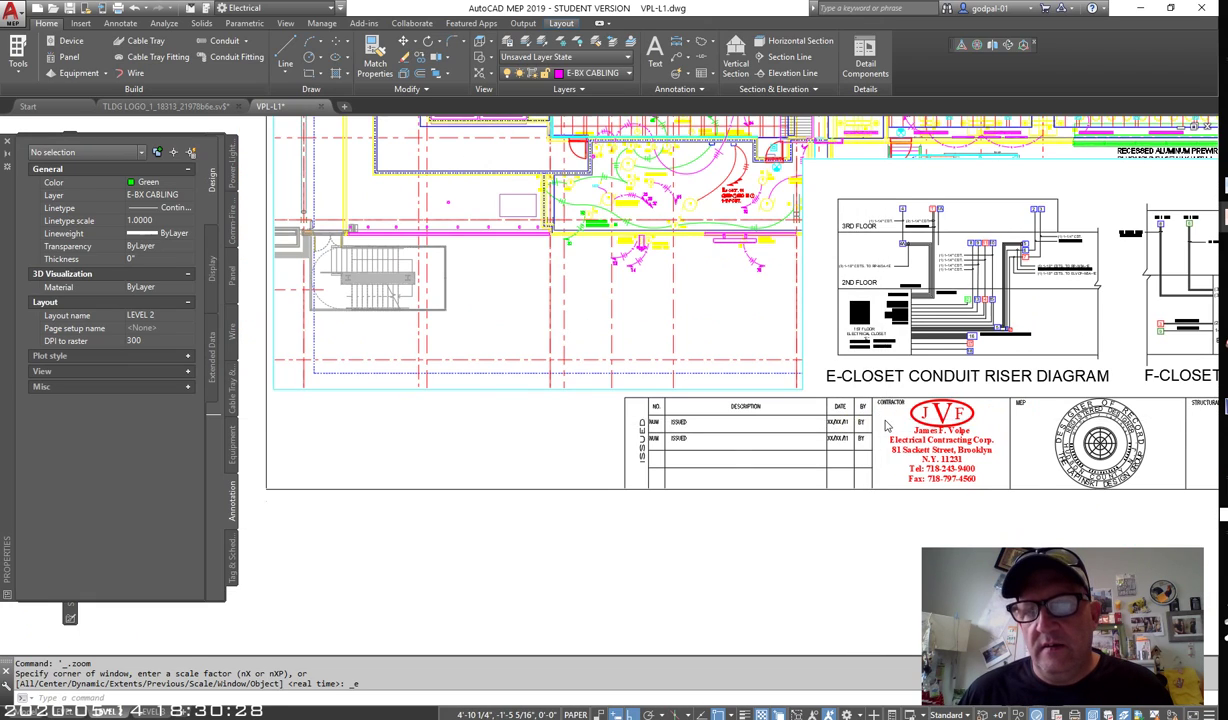
scroll(886, 426, "down", 1)
middle_click_drag(1042, 316, 742, 433)
scroll(742, 433, "down", 2)
scroll(742, 433, "down", 3)
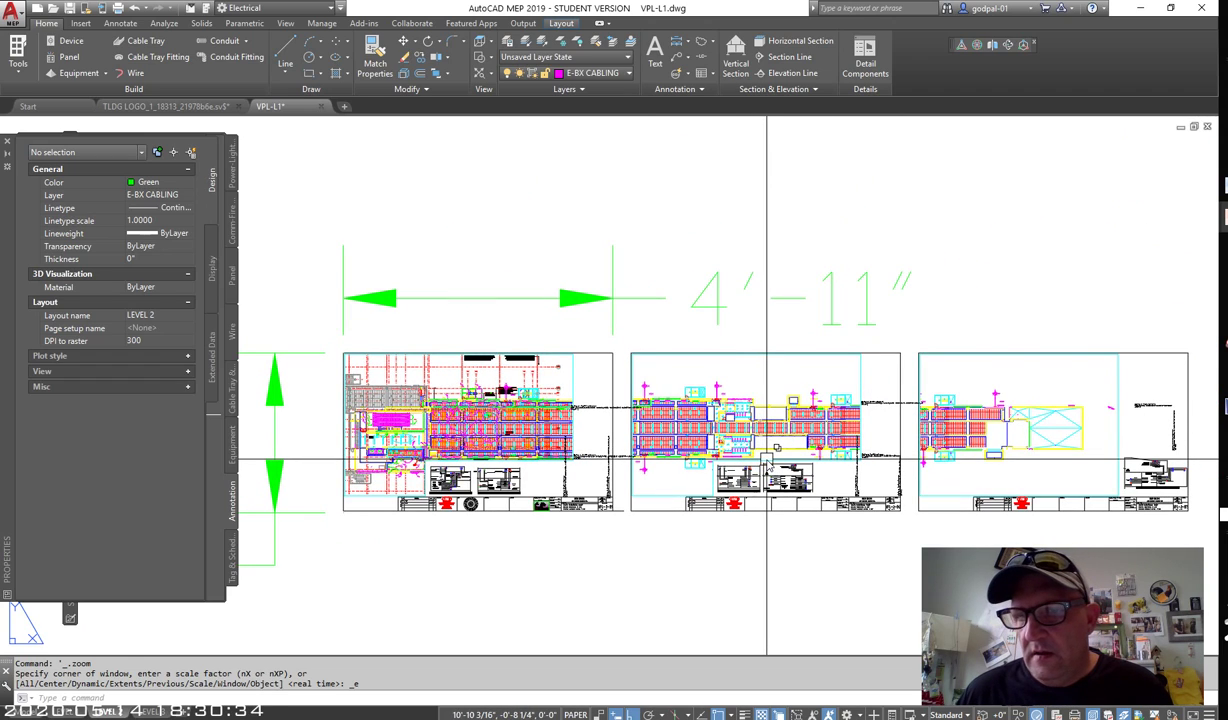
scroll(949, 400, "up", 4)
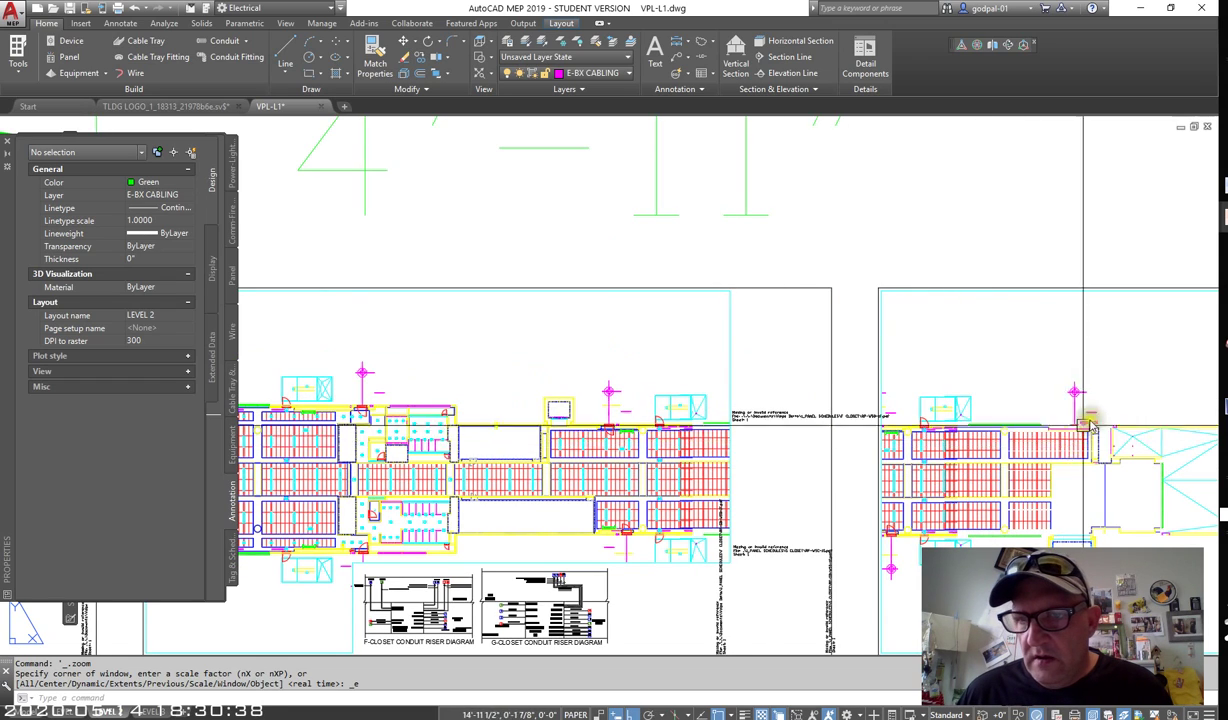
scroll(1090, 420, "up", 3)
scroll(1099, 396, "down", 7)
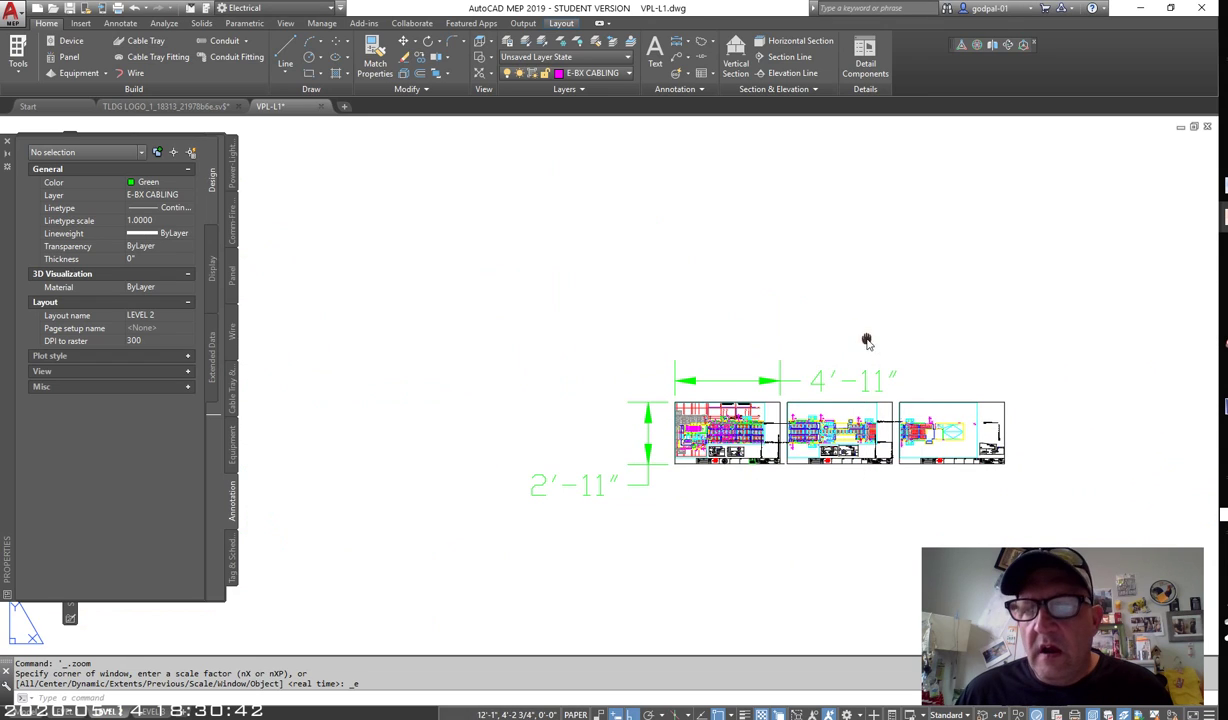
scroll(866, 343, "up", 4)
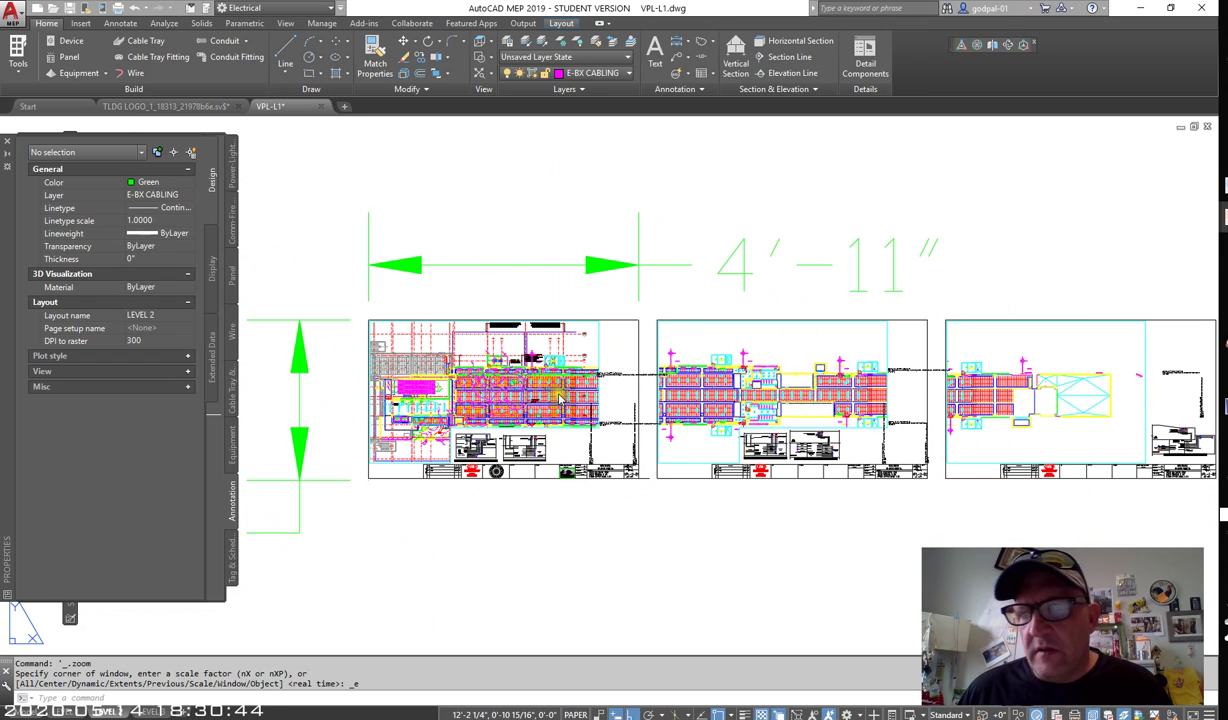
Step: Bring the Revit project forward, showing the empty 1 - Lighting floor plan
key("alt+Tab")
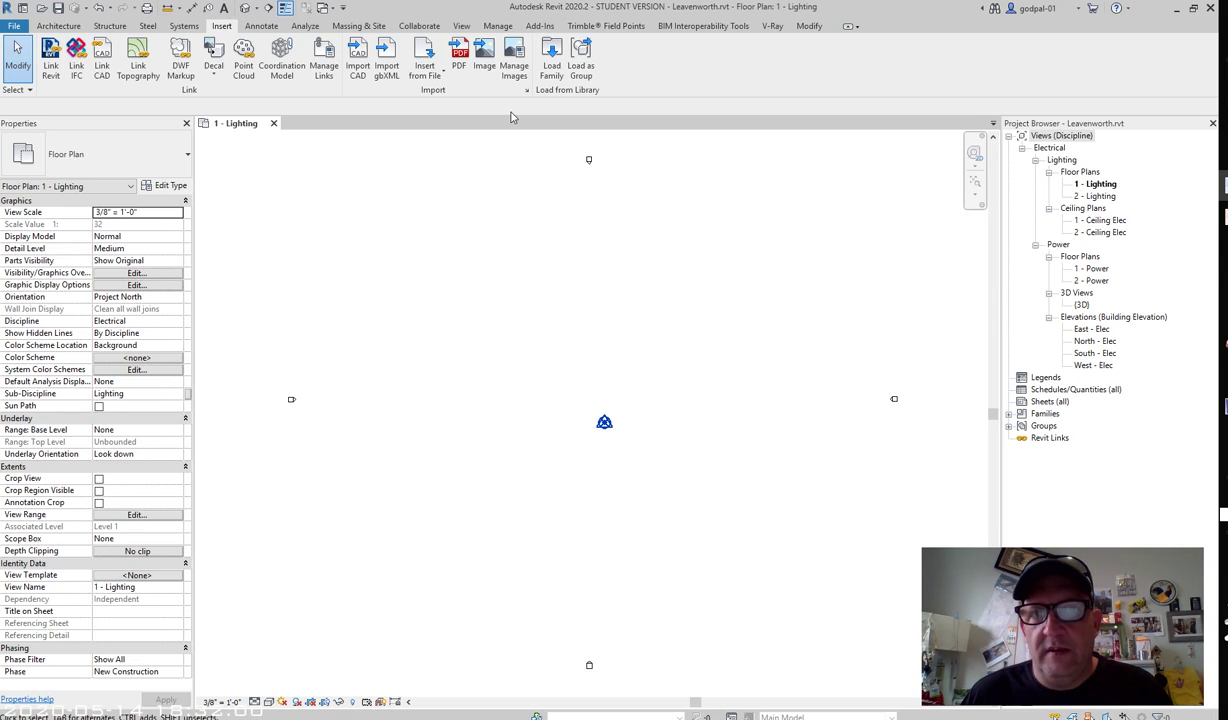
left_click(598, 343)
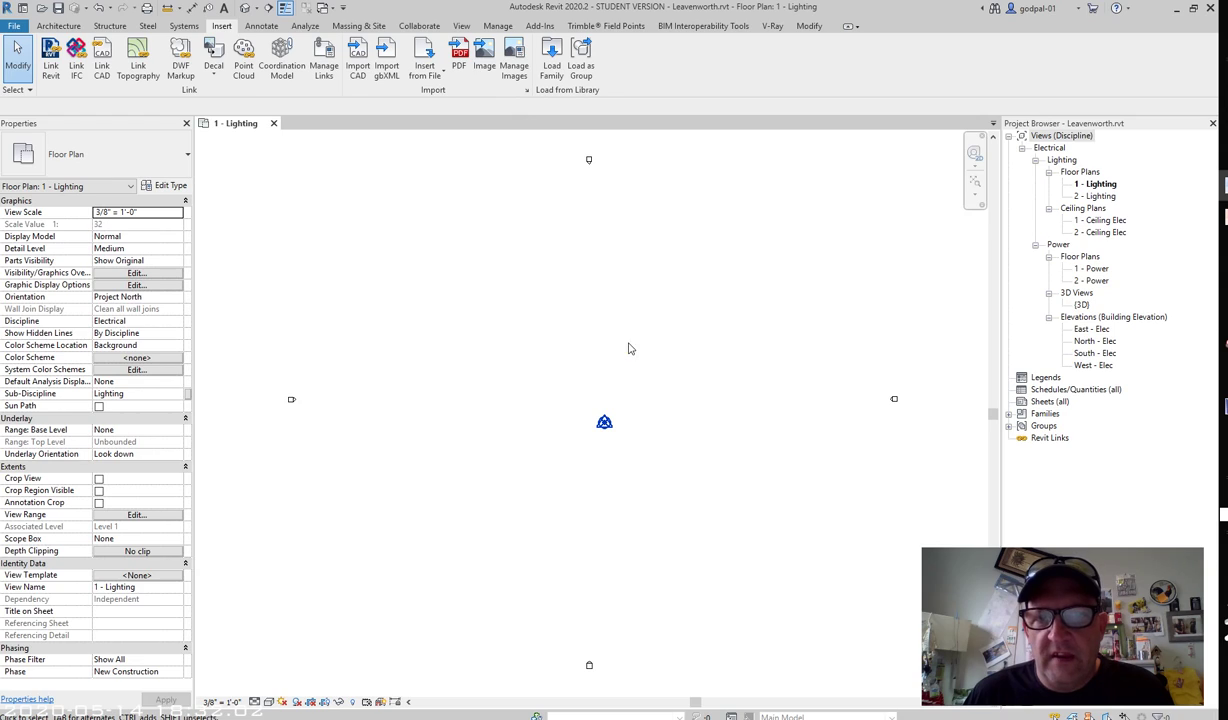
left_click(618, 346)
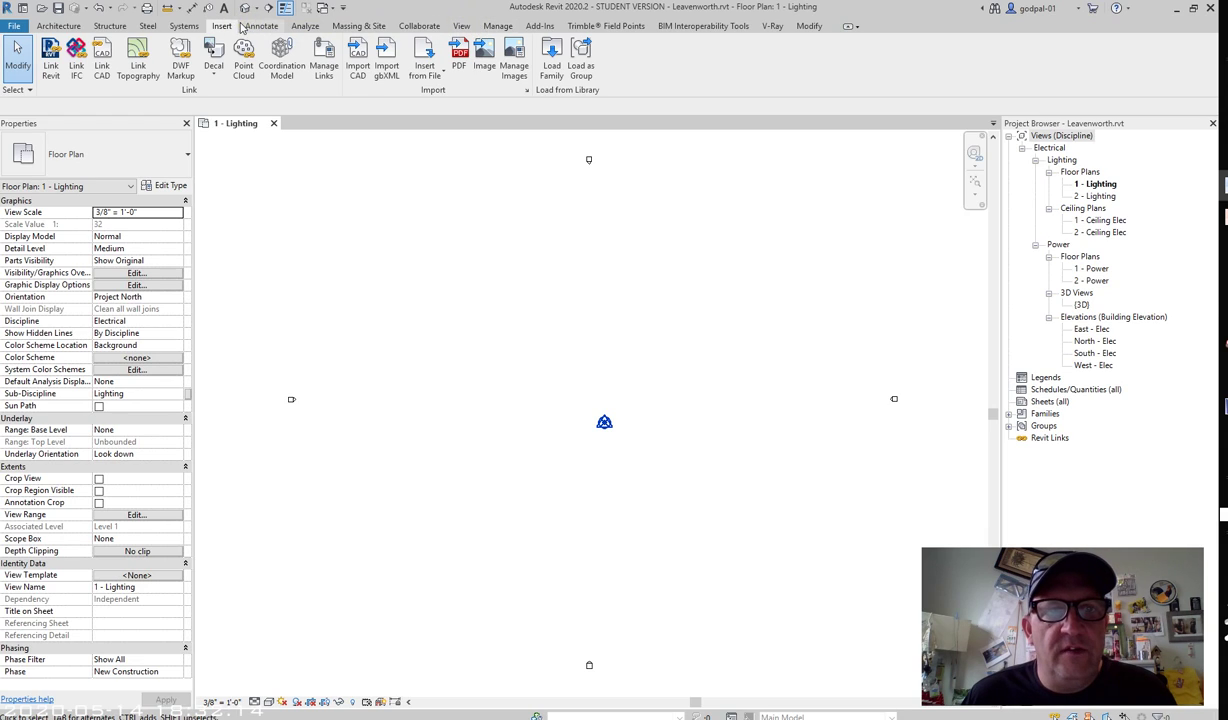
Step: Load importlineweights-dwg-BS1192.txt into the Import Line Weights settings
left_click(527, 90)
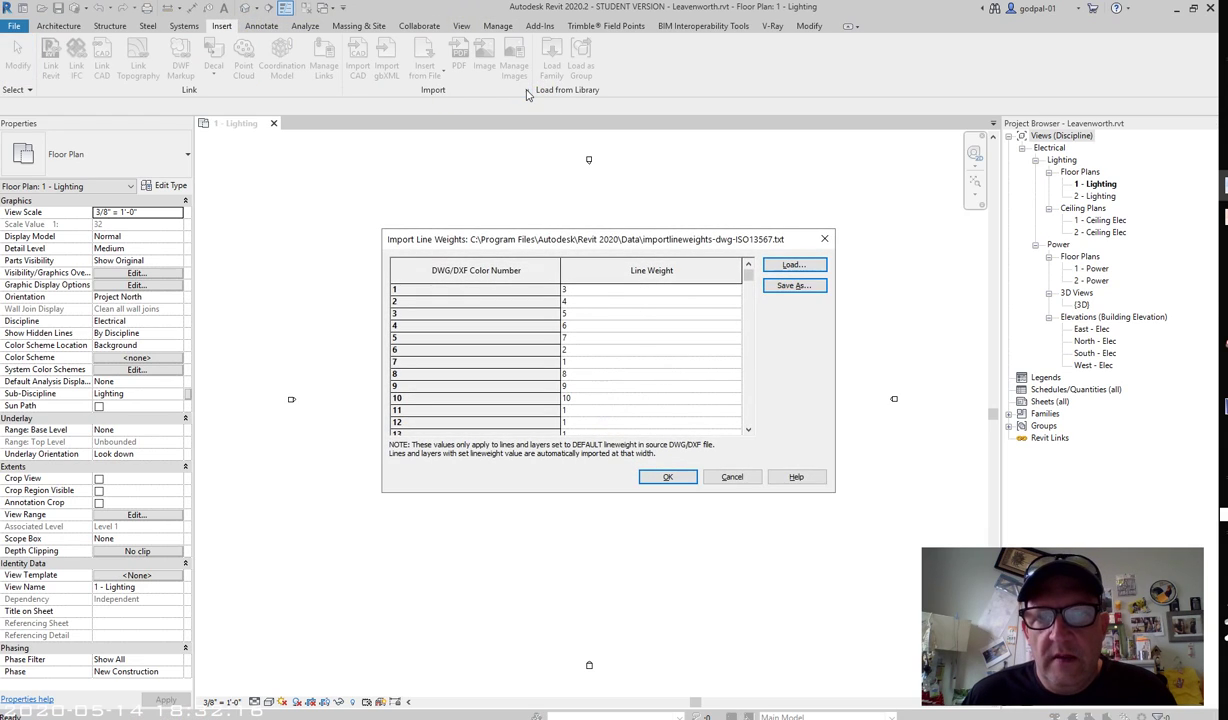
left_click(780, 266)
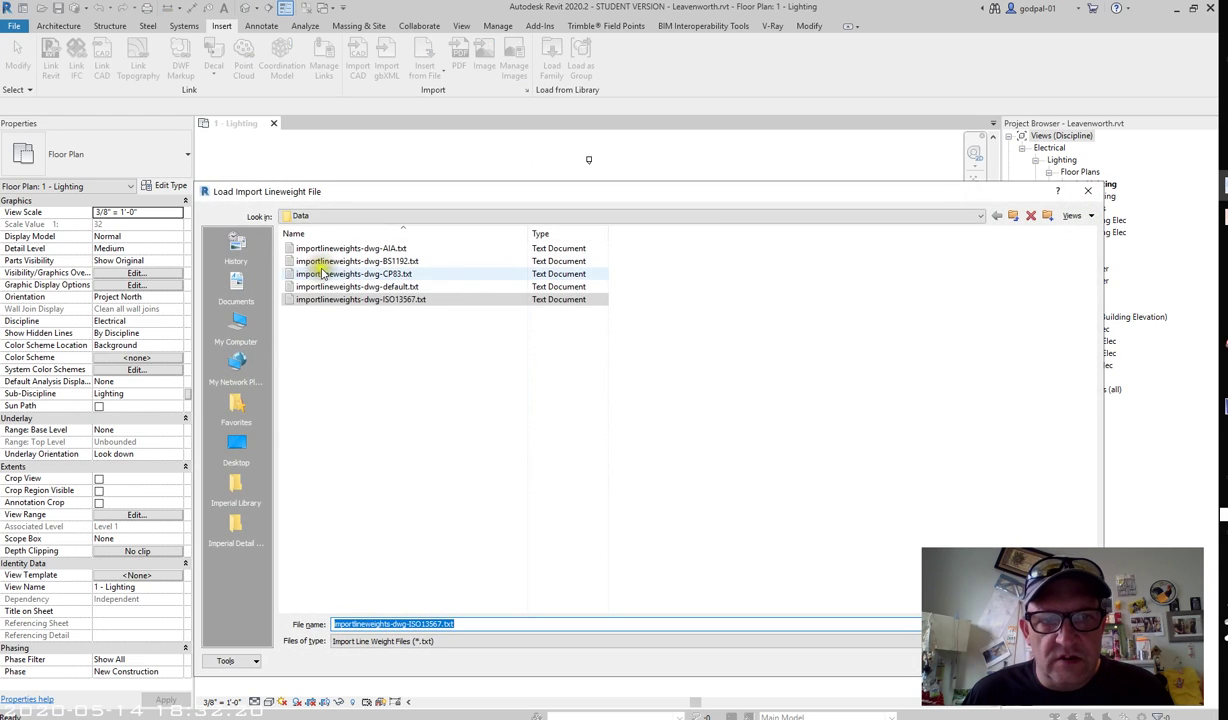
left_click(352, 261)
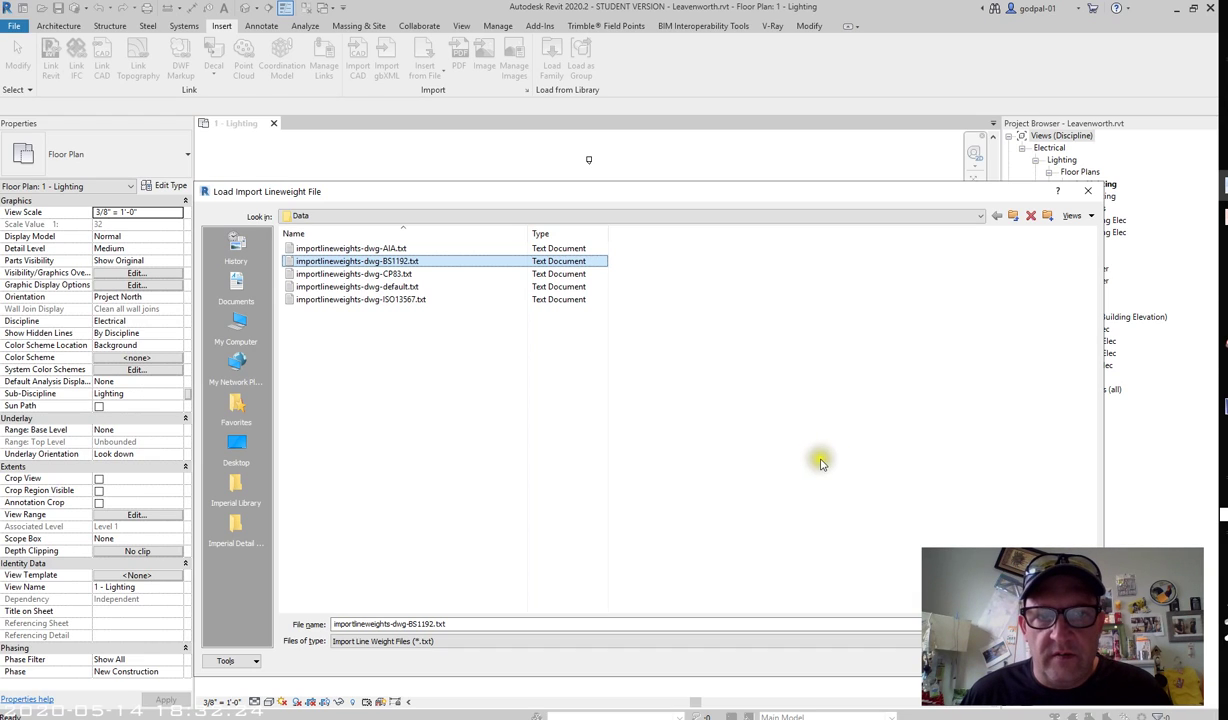
left_click(1055, 624)
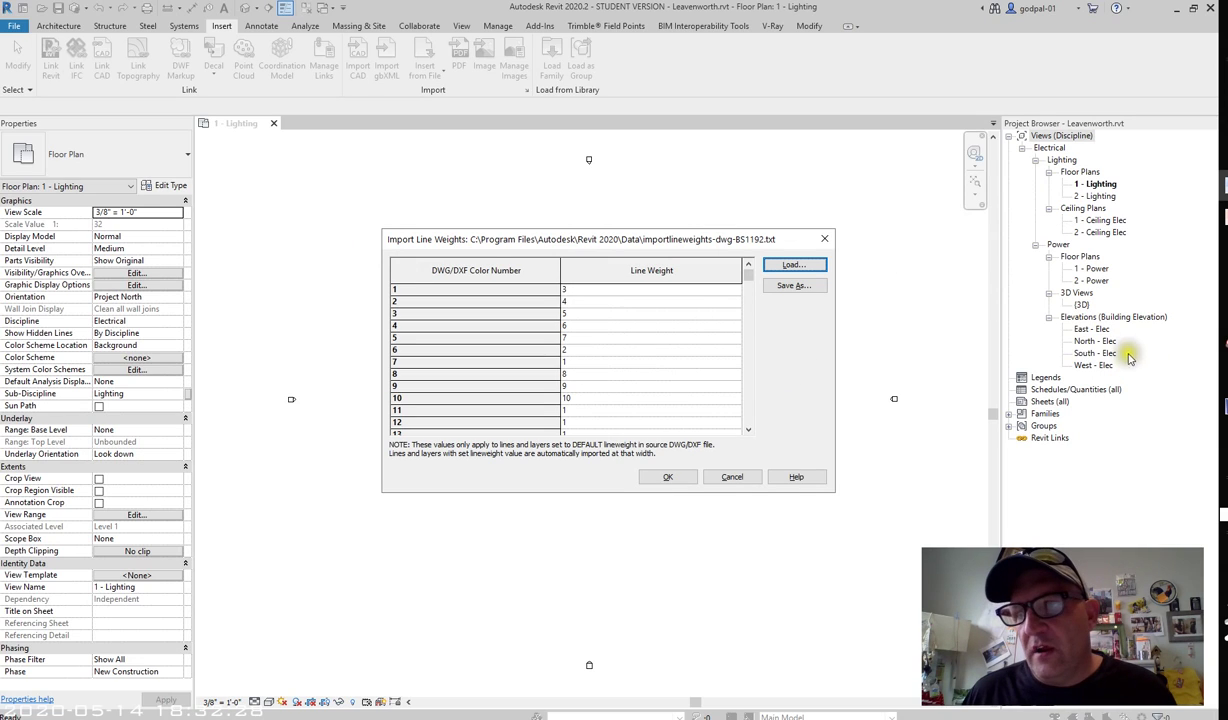
Step: Glance at the VPL-L1 drawing, then accept the BS1192 line weights
left_click(1222, 215)
left_click(1190, 282)
scroll(818, 370, "up", 5)
scroll(818, 370, "up", 6)
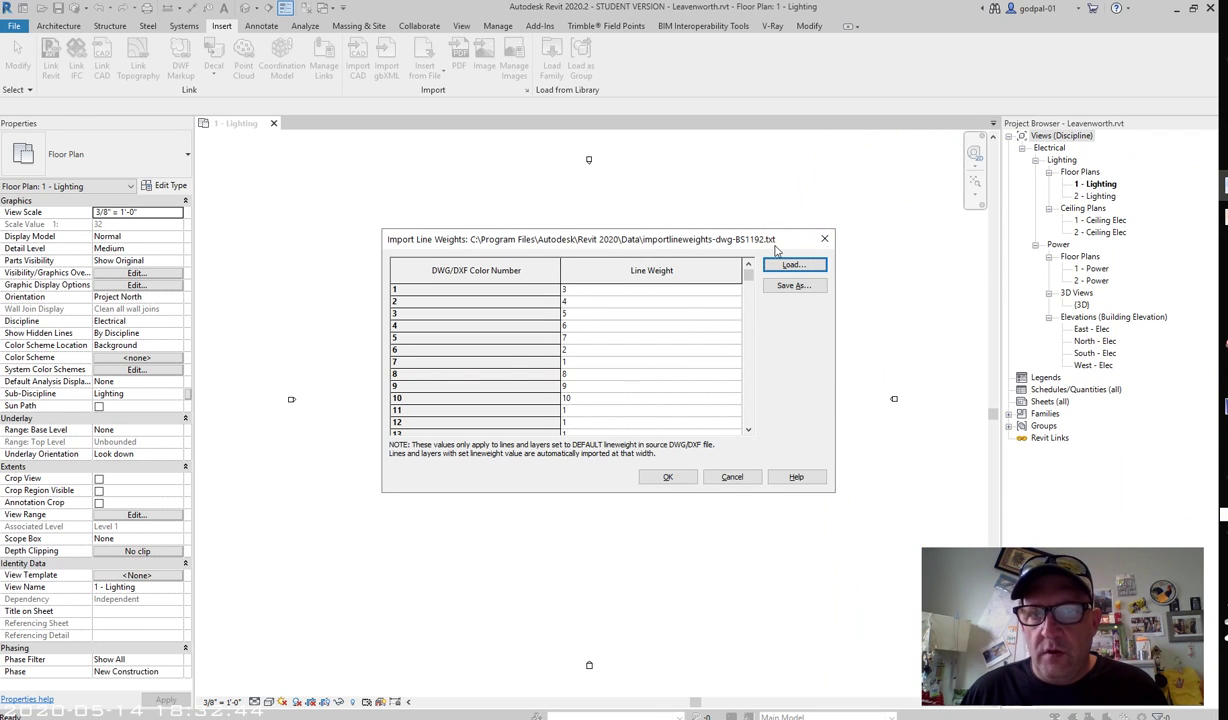
left_click(668, 477)
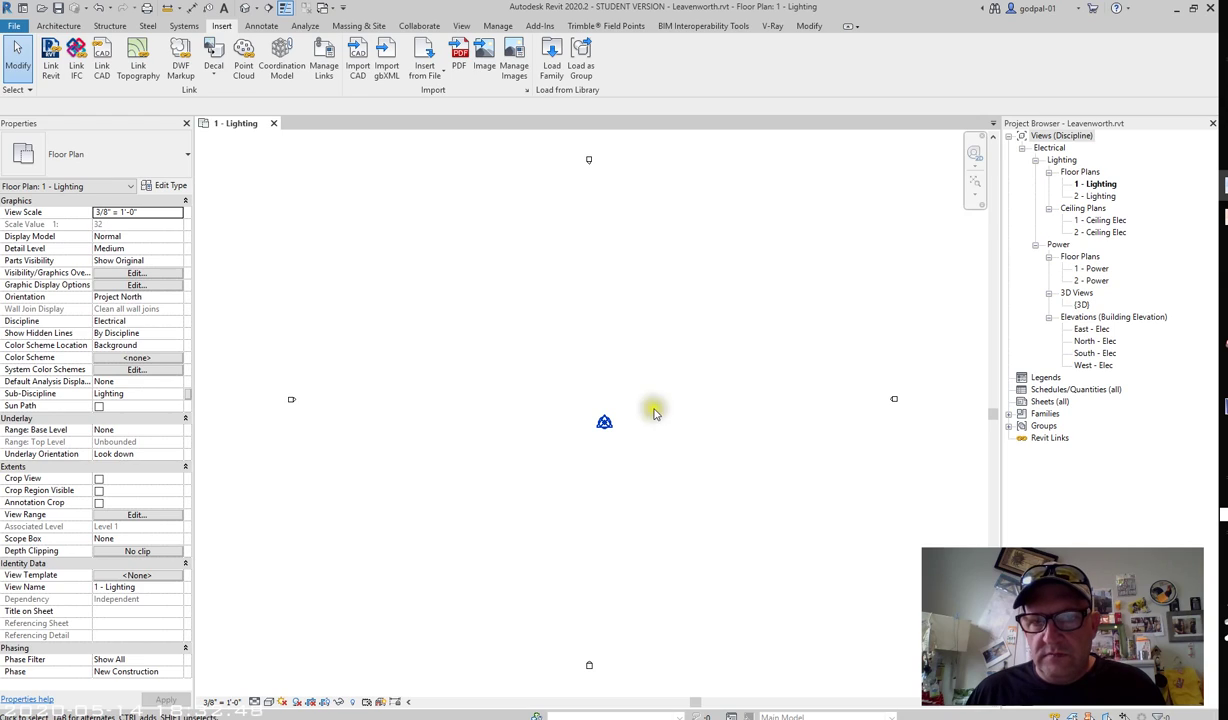
scroll(658, 427, "down", 1)
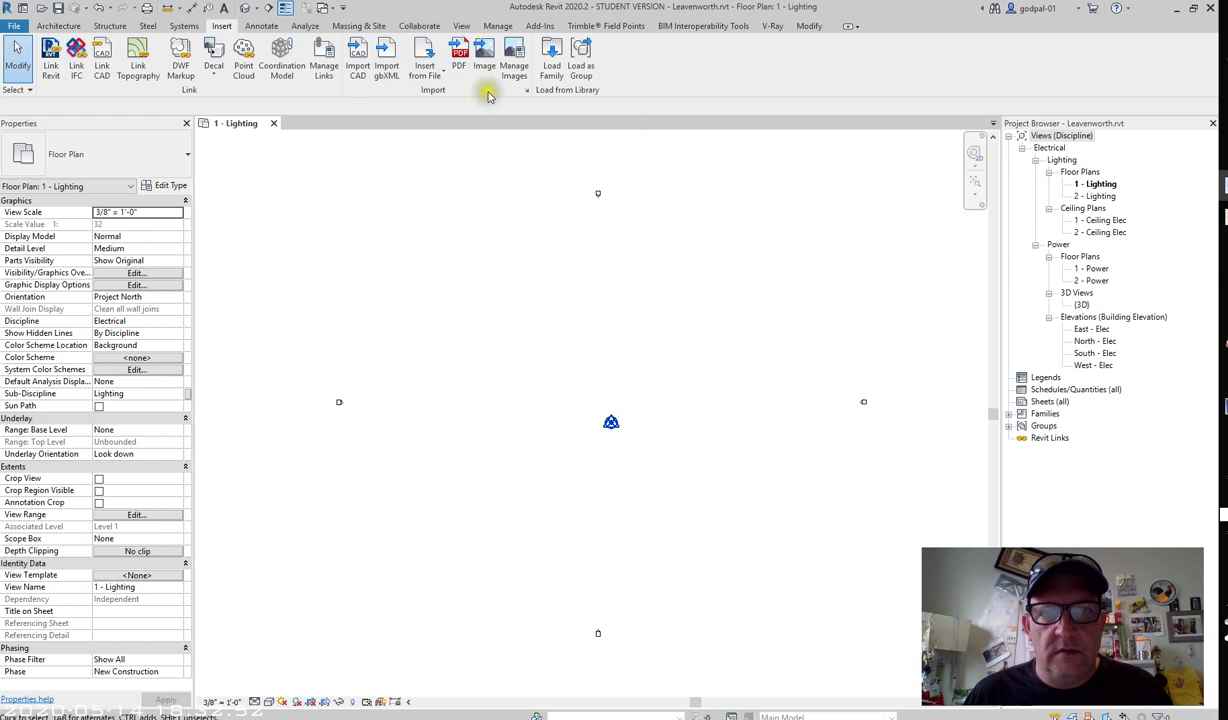
Step: Reload importlineweights-dwg-BS1192.txt as the import line weights and accept it
left_click(527, 91)
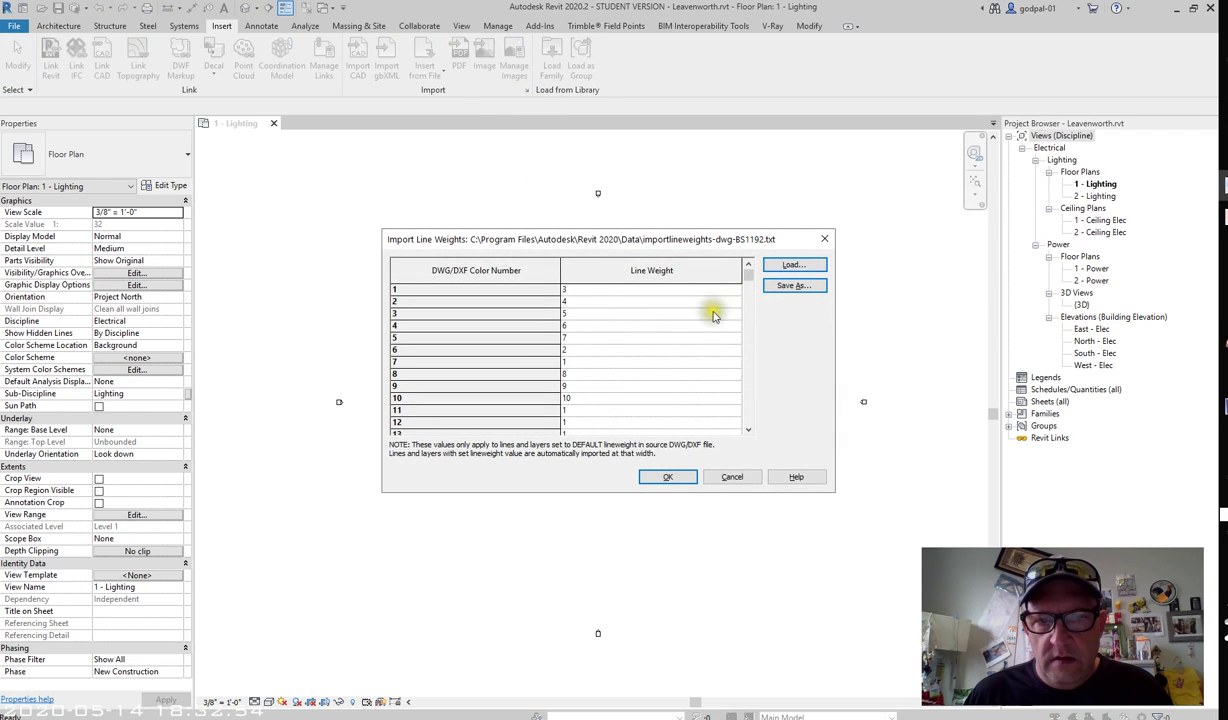
left_click(789, 266)
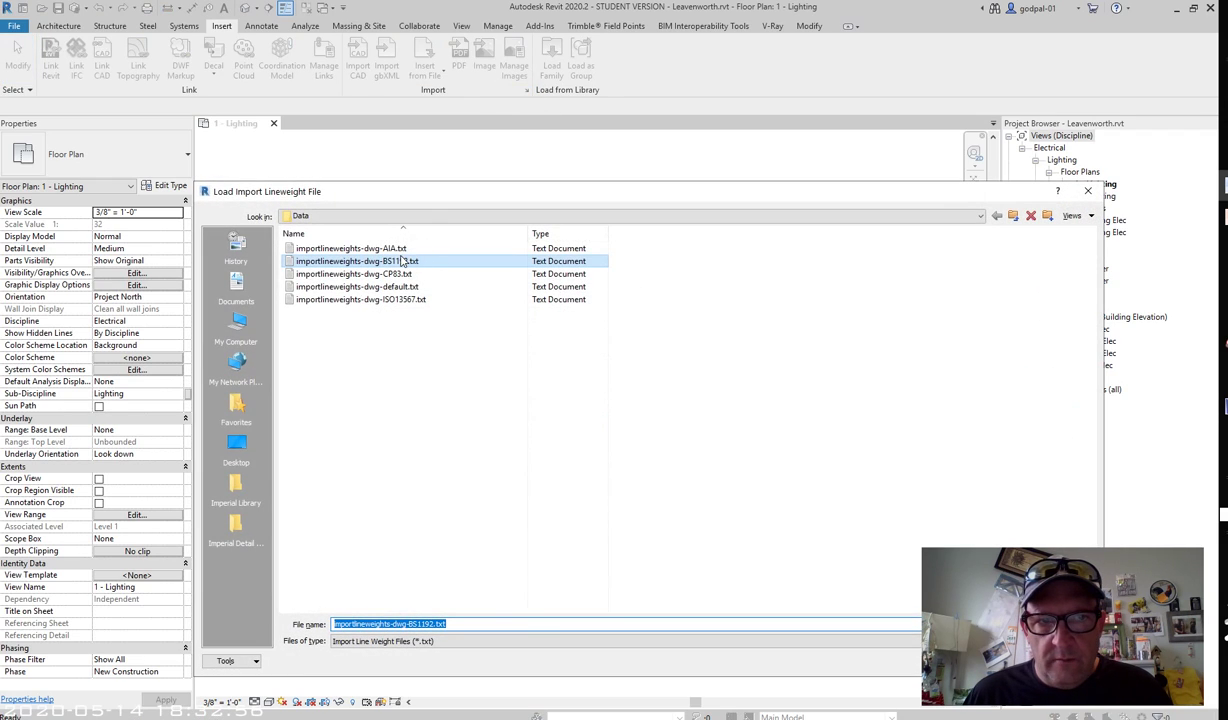
left_click(445, 261)
key("Return")
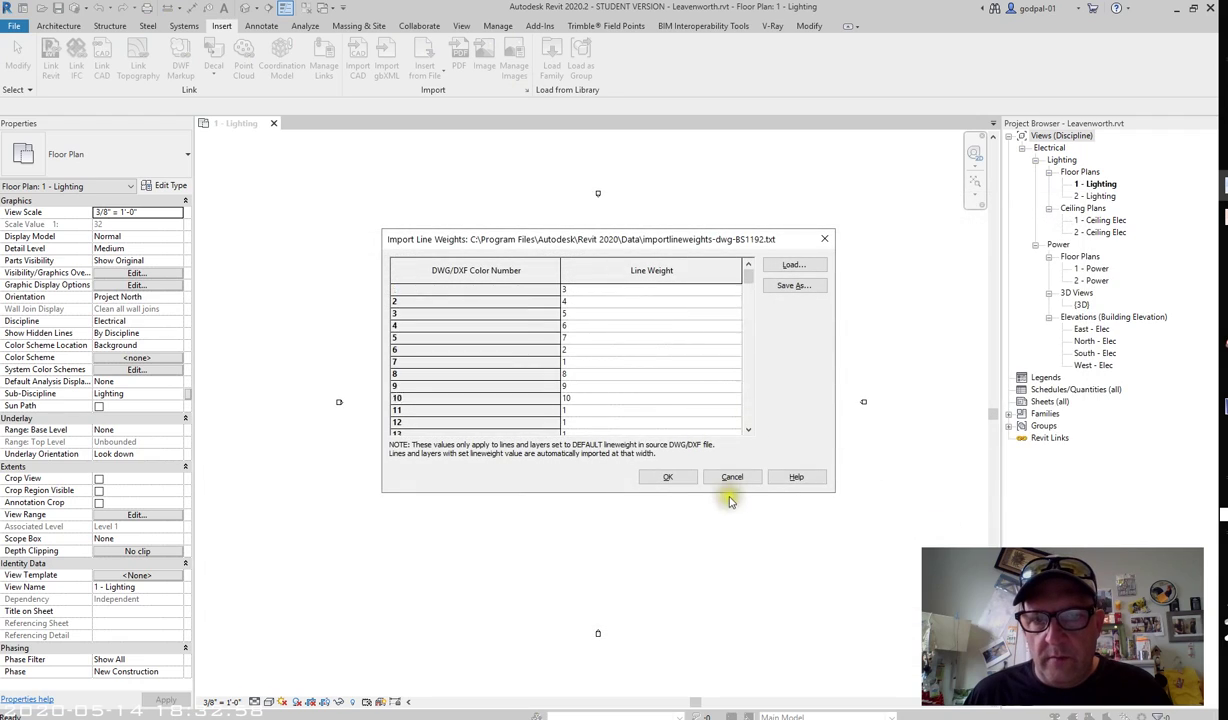
left_click(667, 477)
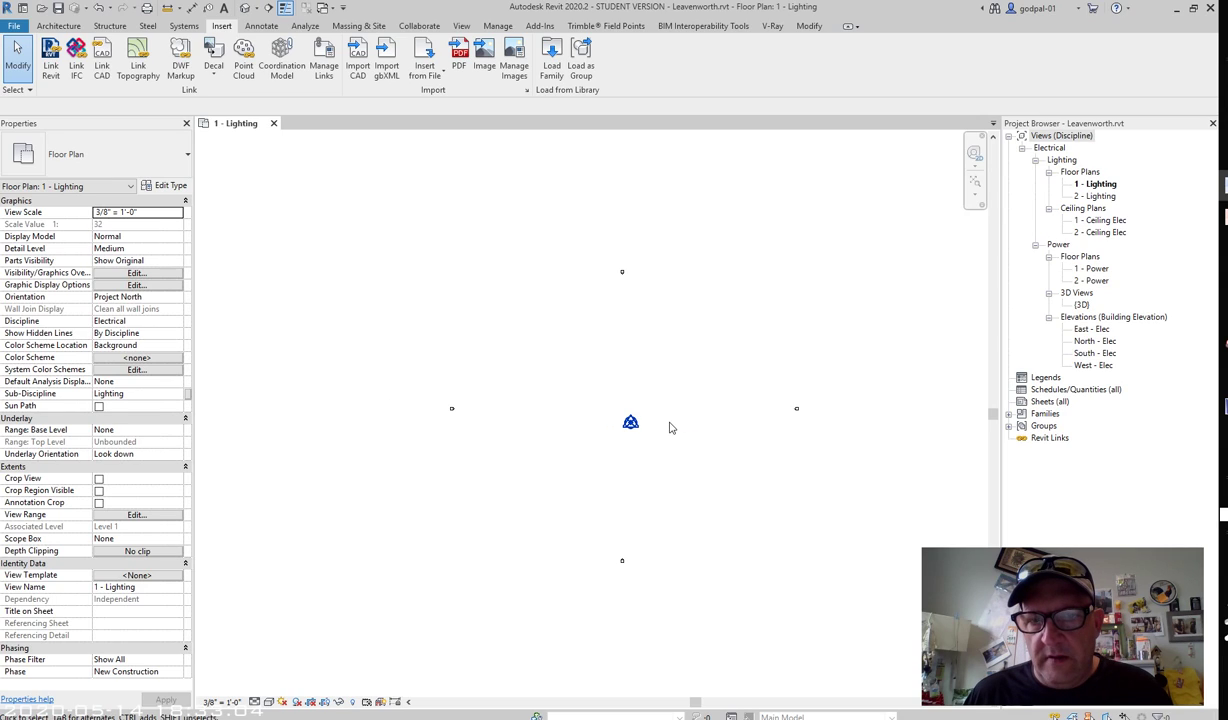
scroll(671, 428, "up", 1)
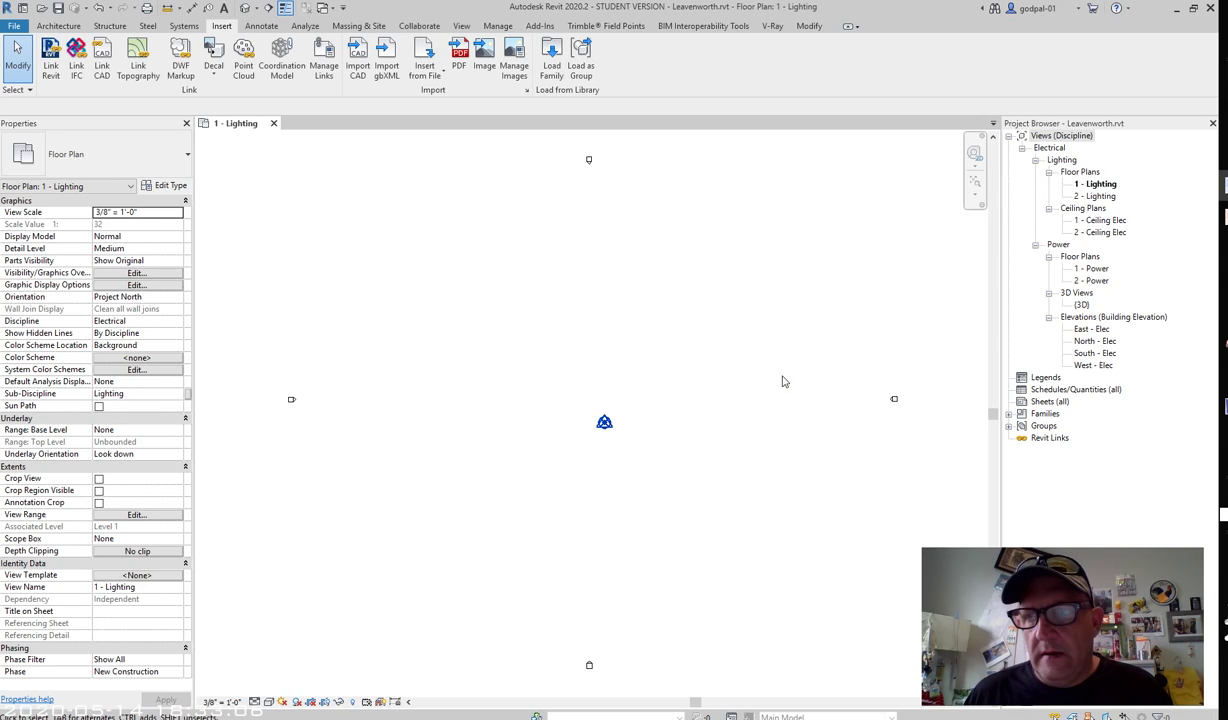
Step: Switch the import line weights to importlineweights-dwg-AIA.txt and accept them
mouse_move(1224, 184)
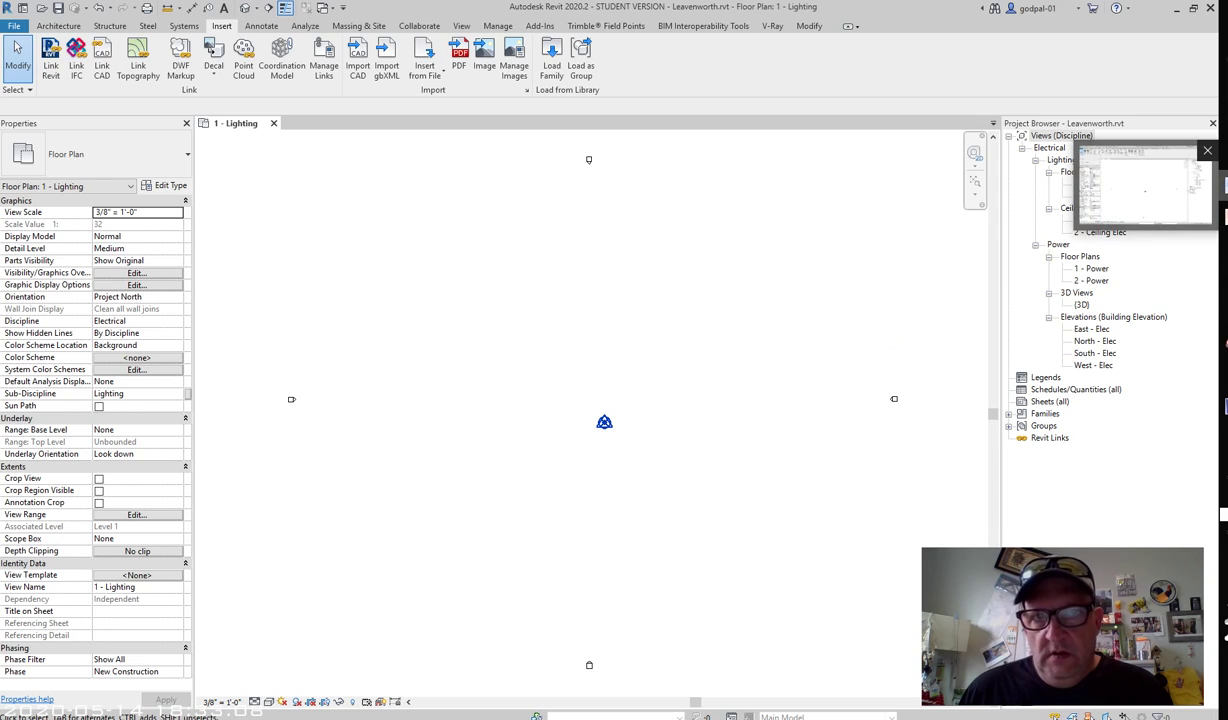
left_click(526, 91)
left_click(790, 266)
left_click(402, 248)
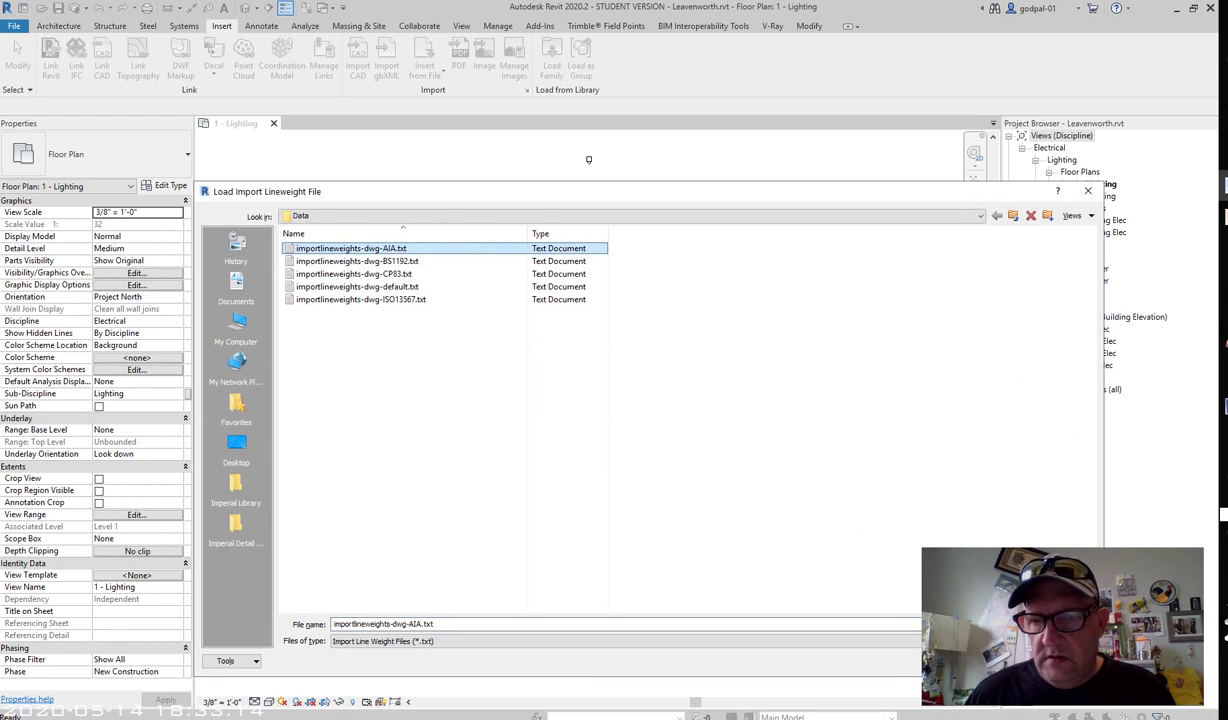
key("Return")
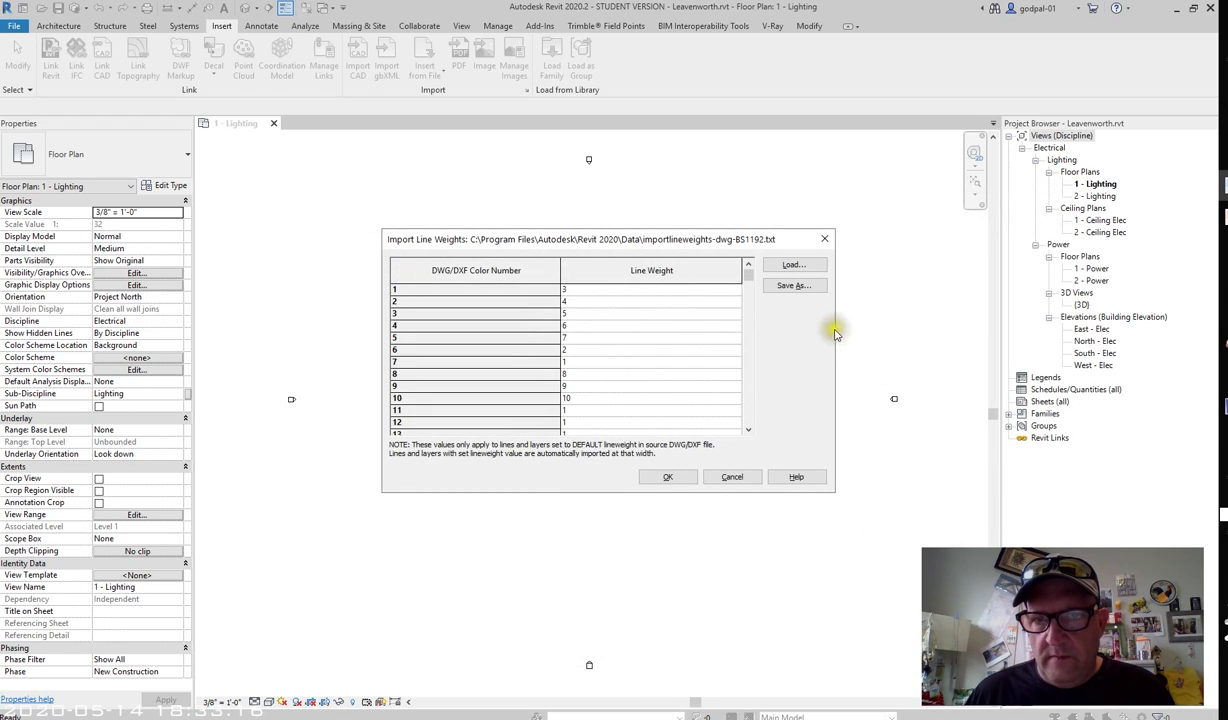
left_click(670, 476)
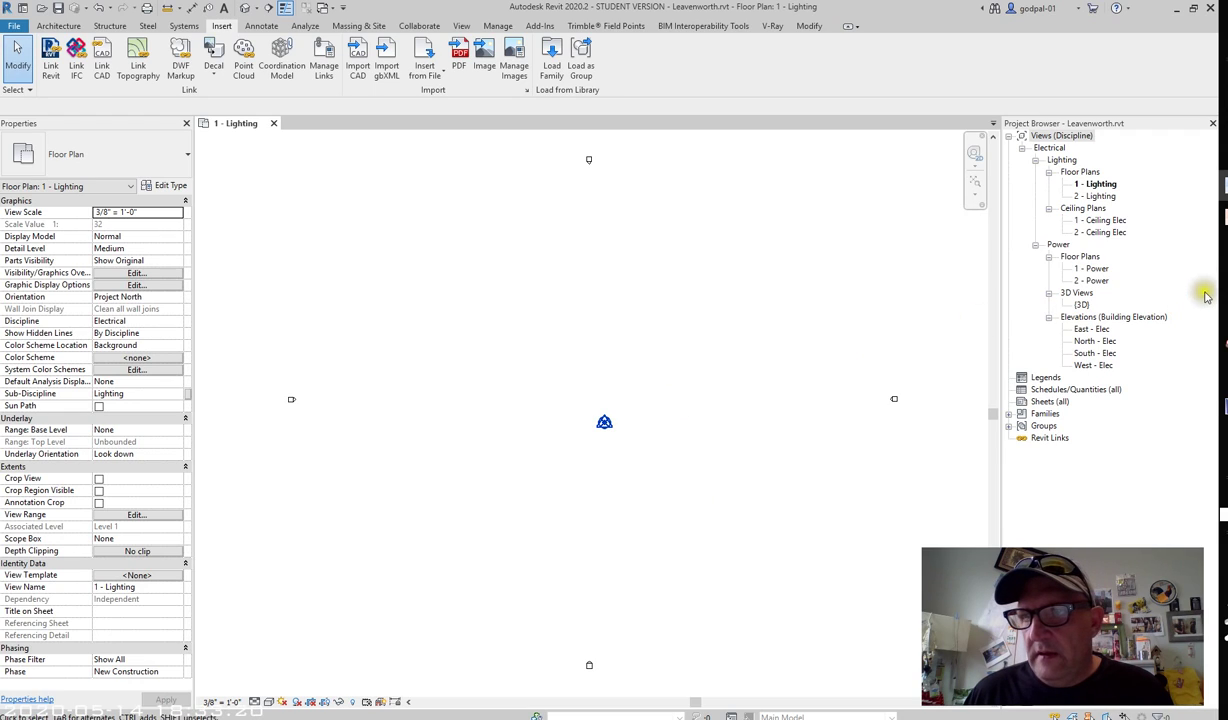
mouse_move(1133, 277)
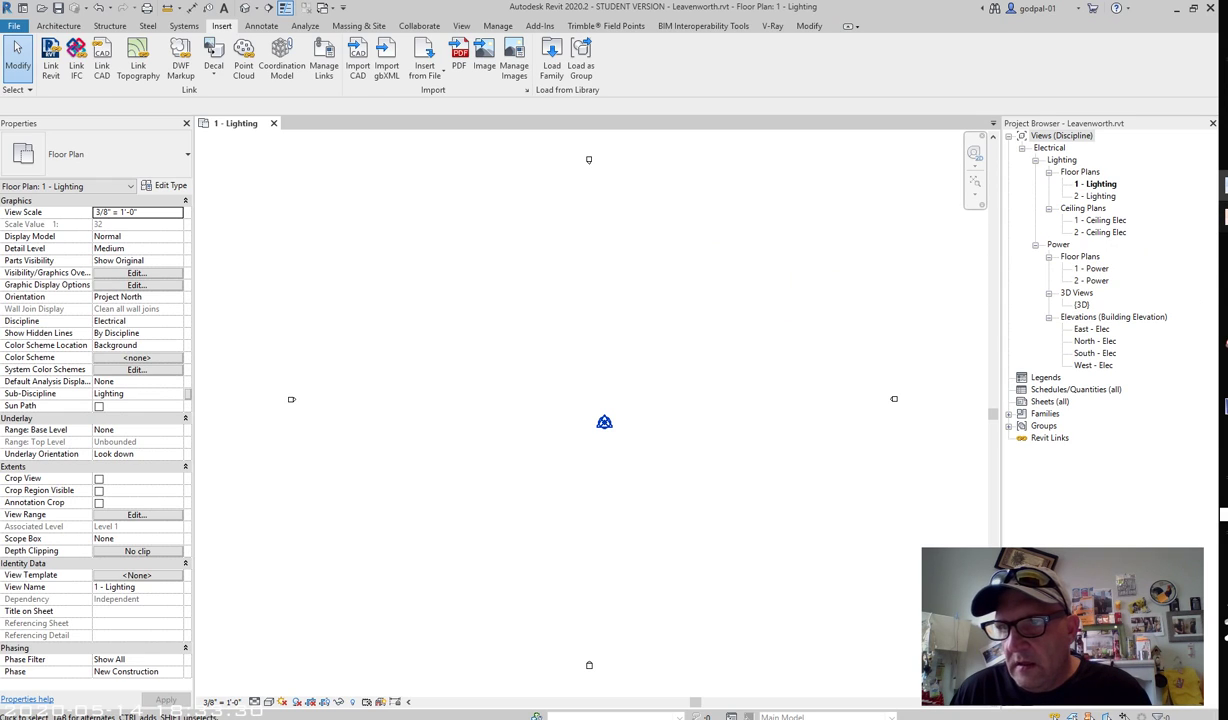
Step: Switch to VPL-L1.dwg and zoom extents to fit all three LEVEL 2 sheets
left_click(1110, 265)
scroll(705, 280, "down", 5)
scroll(700, 254, "down", 3)
middle_click(698, 232)
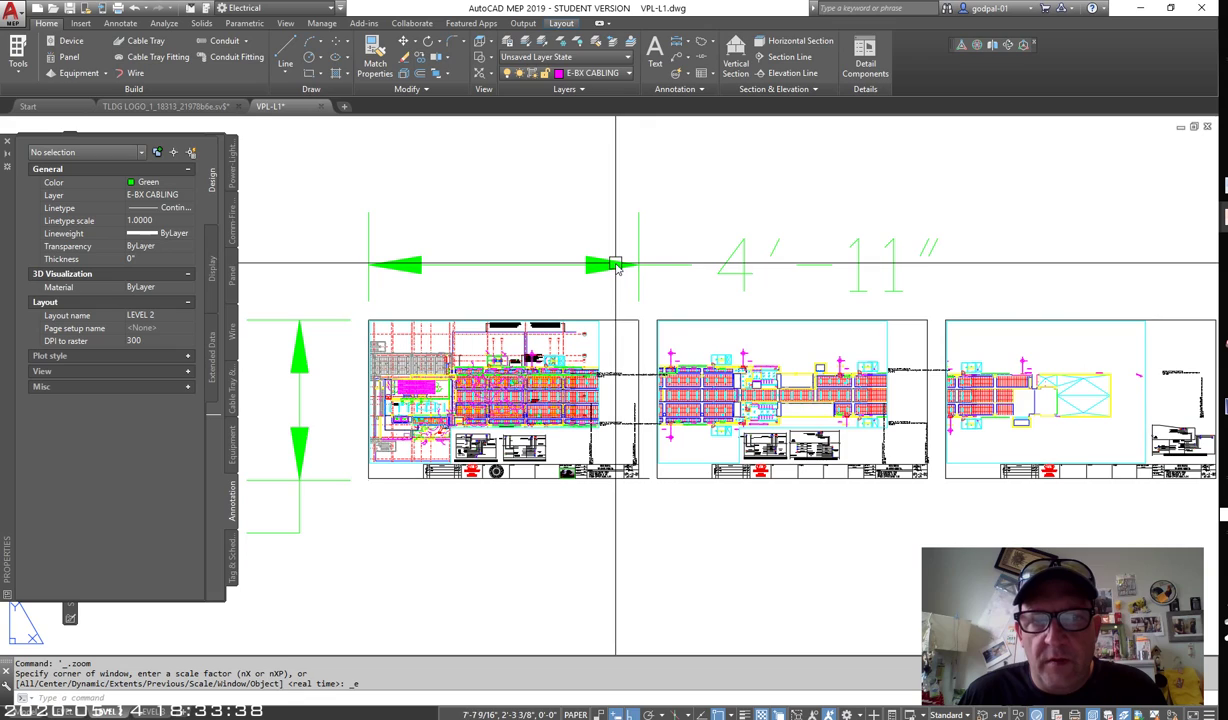
scroll(616, 264, "down", 2)
middle_click_drag(616, 264, 679, 262)
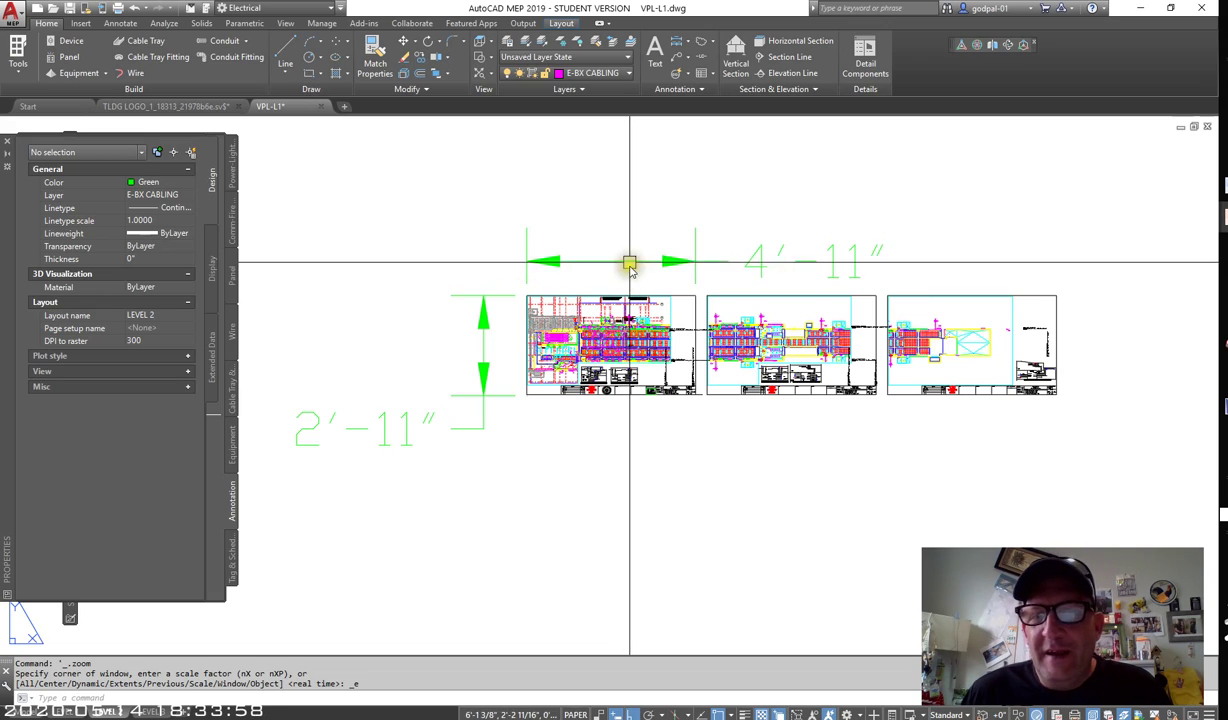
mouse_move(545, 291)
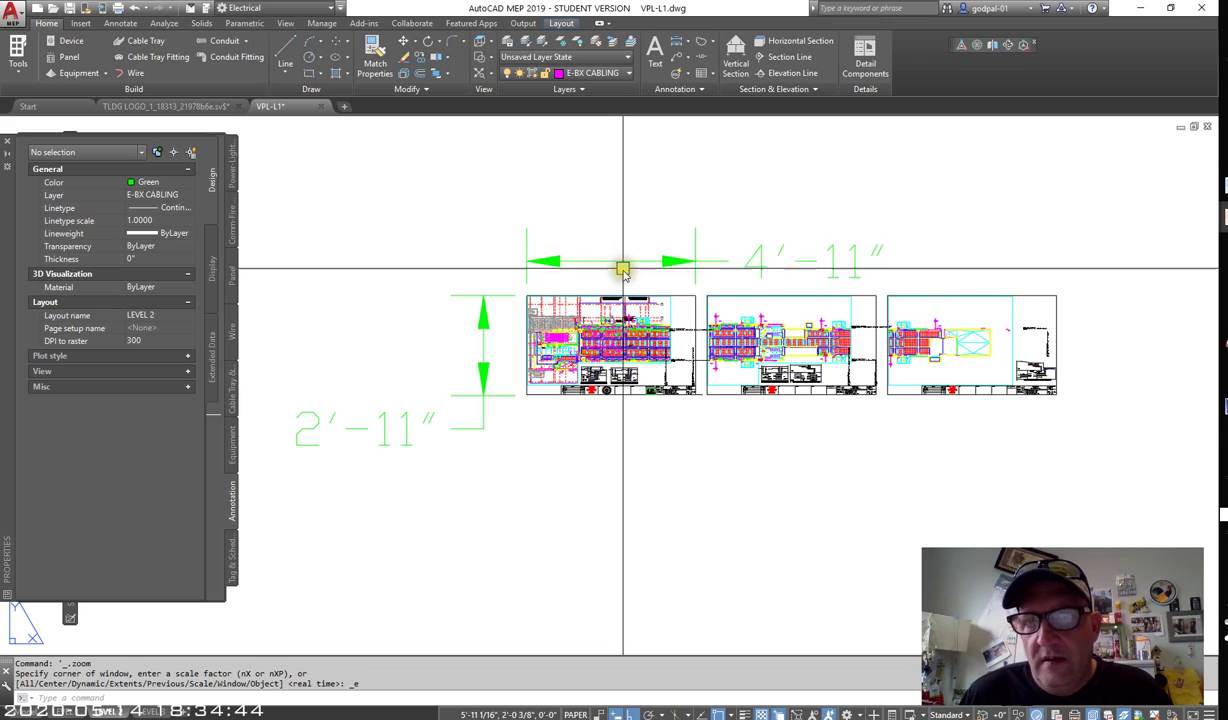
middle_click_drag(625, 274, 596, 278)
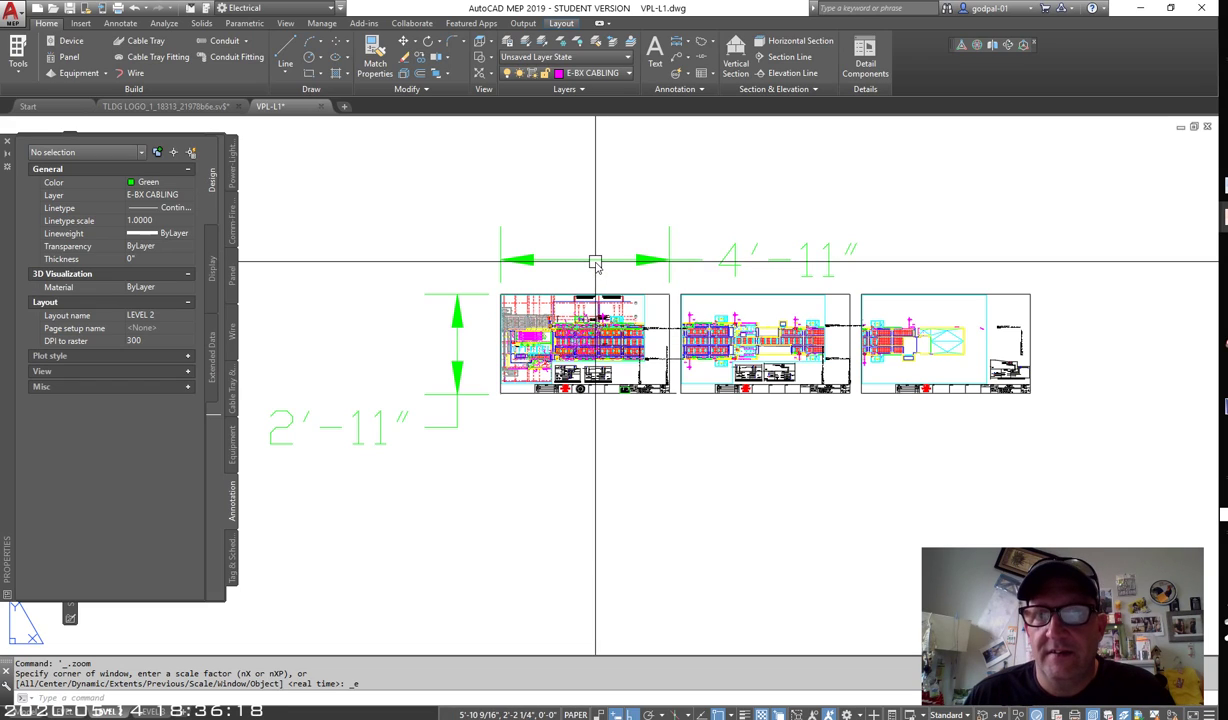
Step: Open a plot preview of the LEVEL 2 layout from the Plot dialog
left_click(116, 8)
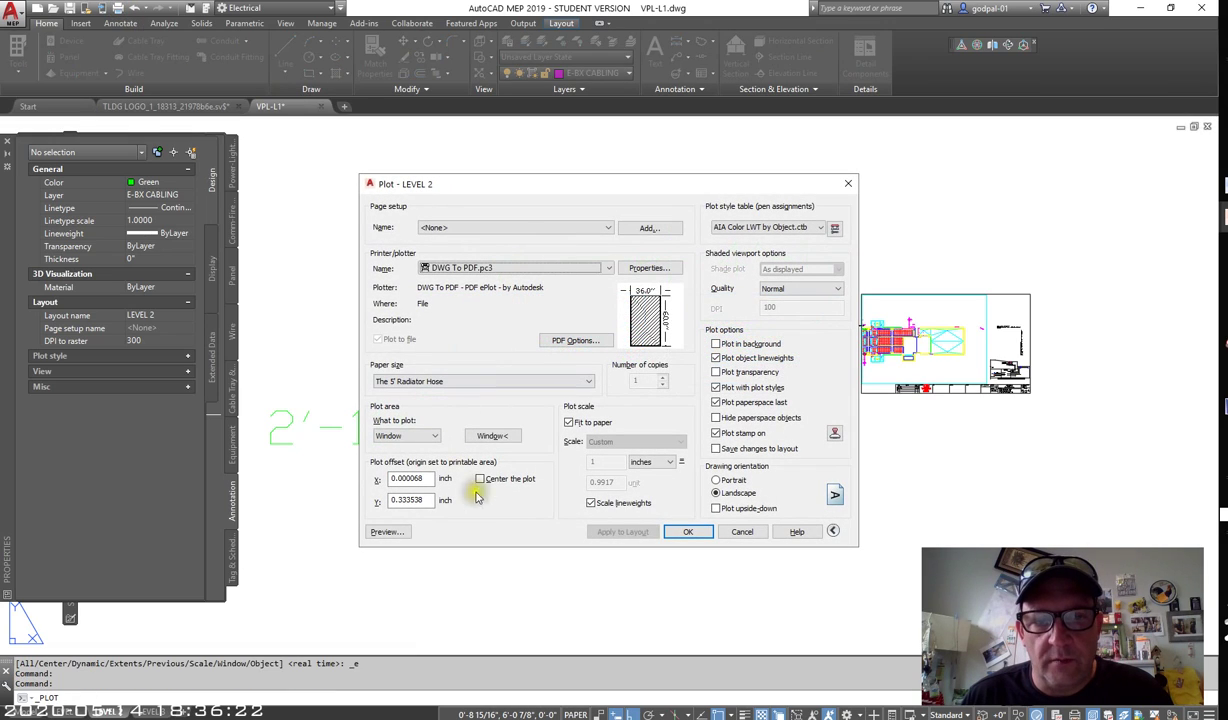
left_click(387, 531)
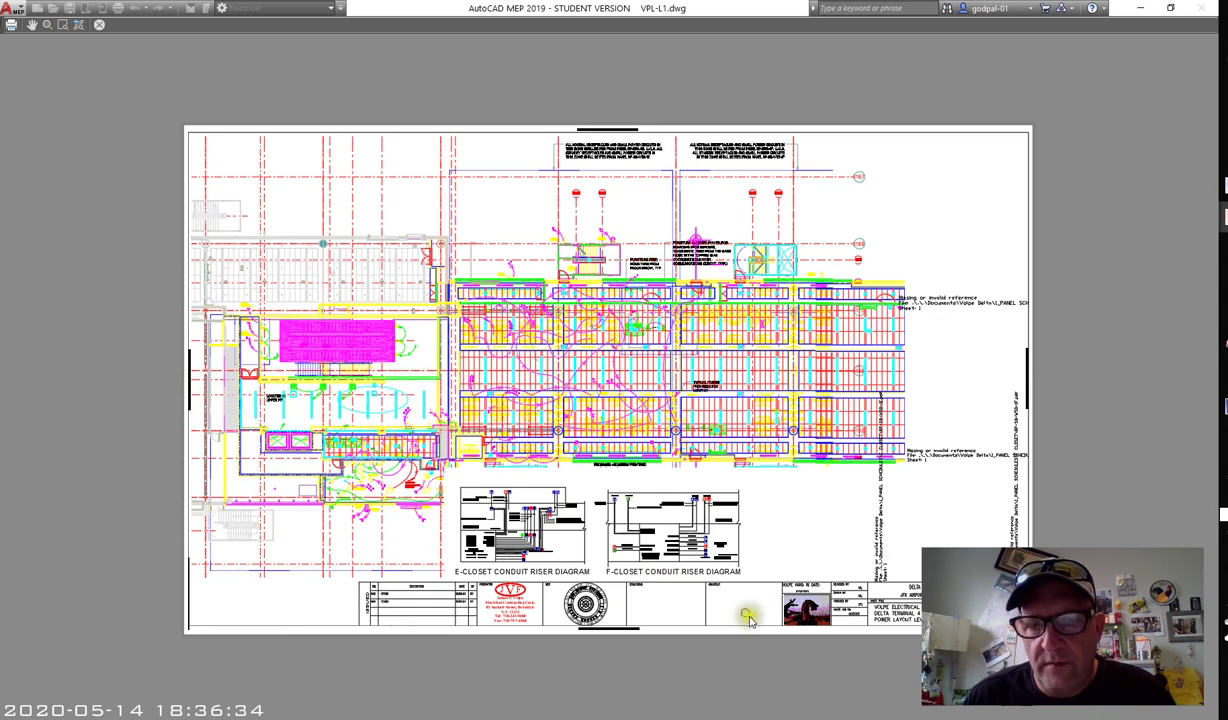
scroll(790, 622, "up", 6)
middle_click_drag(792, 569, 595, 507)
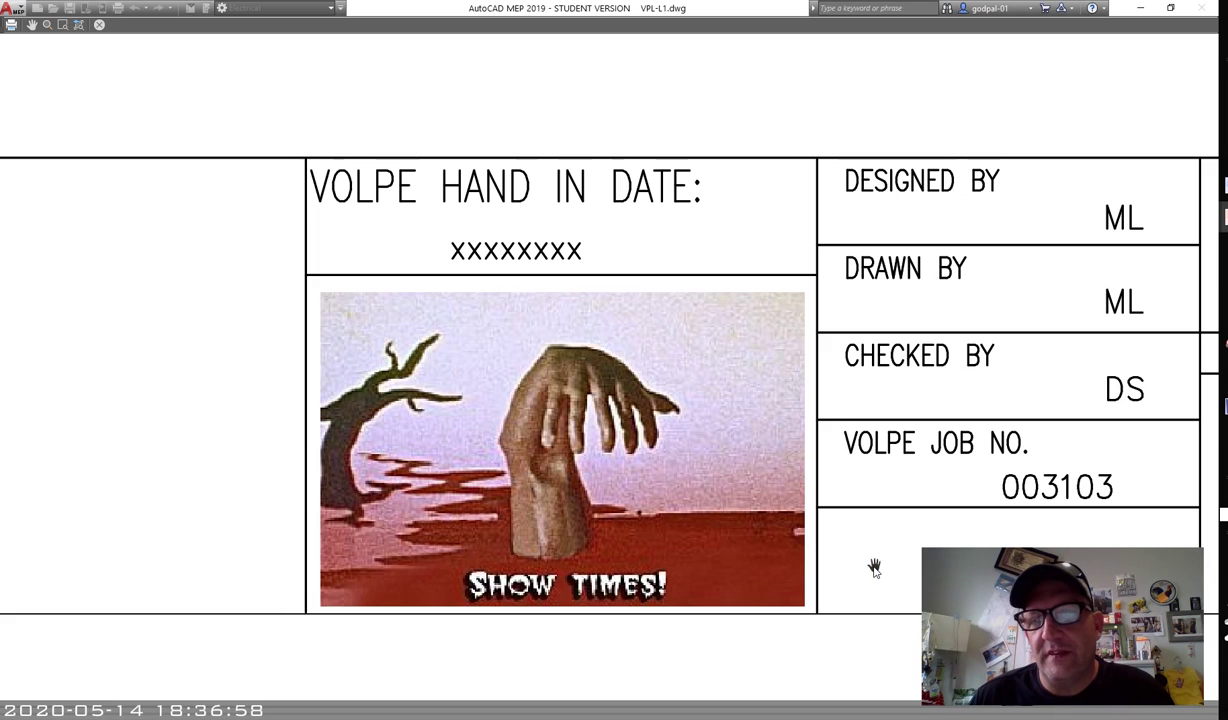
scroll(874, 568, "down", 5)
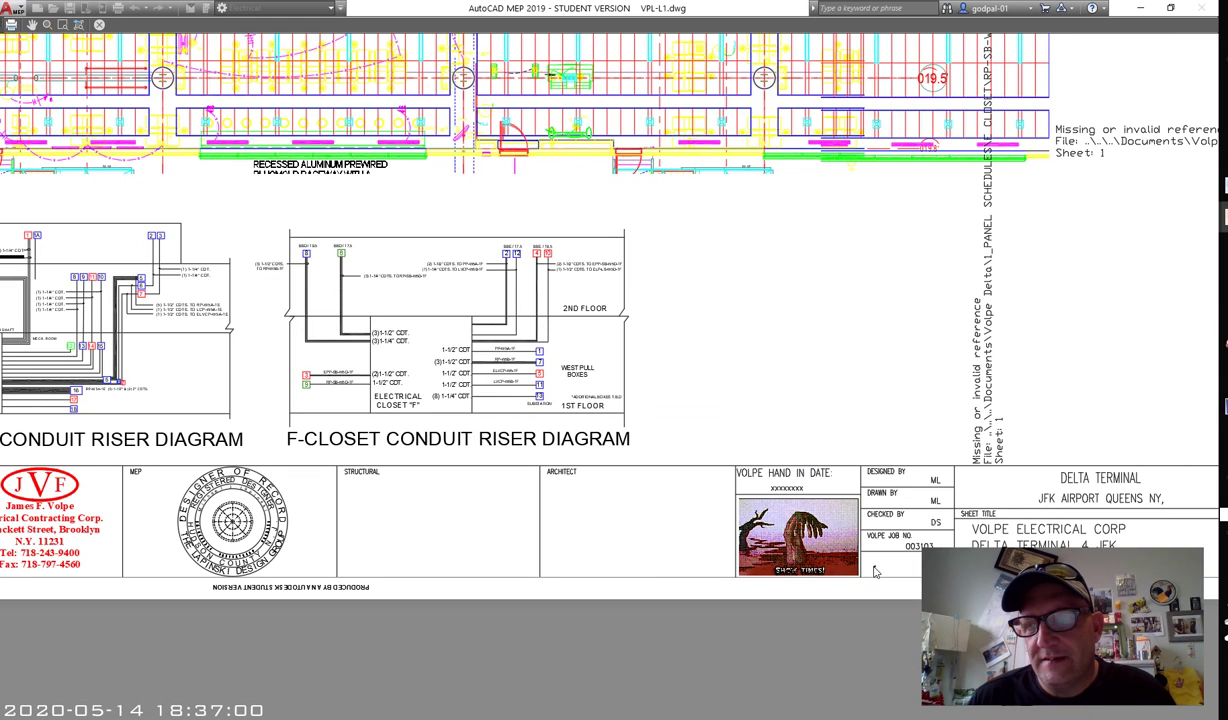
mouse_move(890, 380)
middle_mouse_down()
mouse_move(767, 441)
mouse_move(819, 468)
middle_mouse_up()
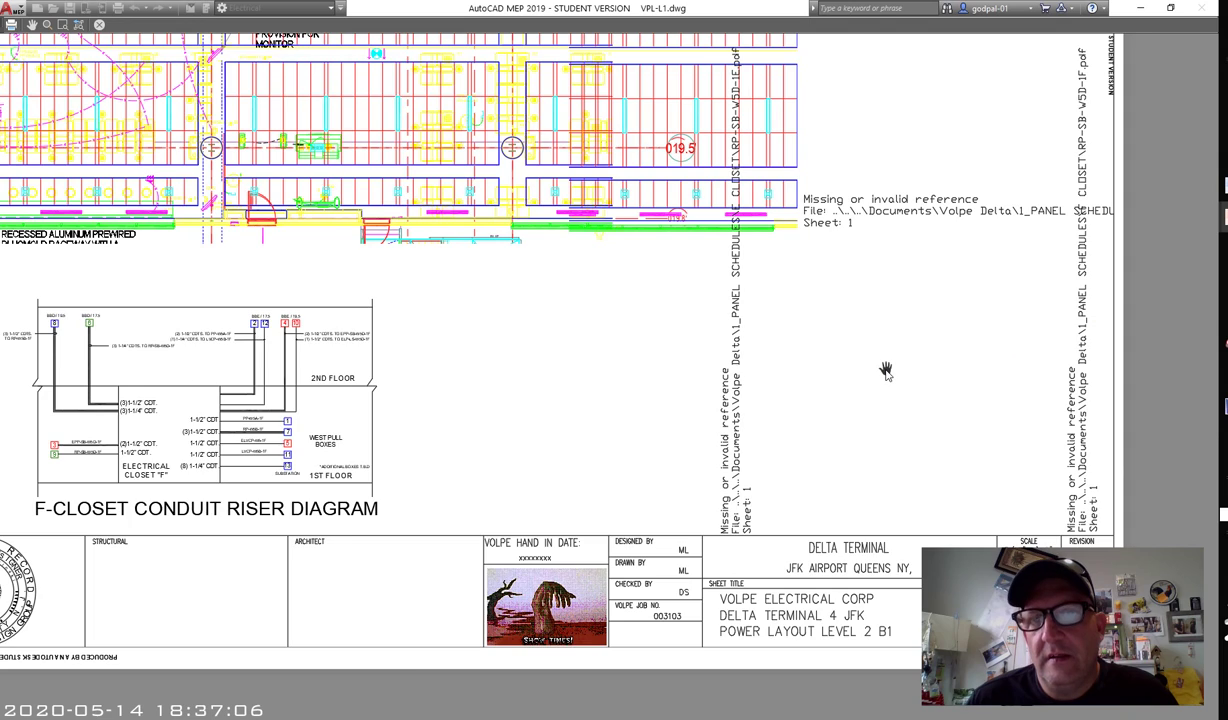
scroll(885, 370, "down", 6)
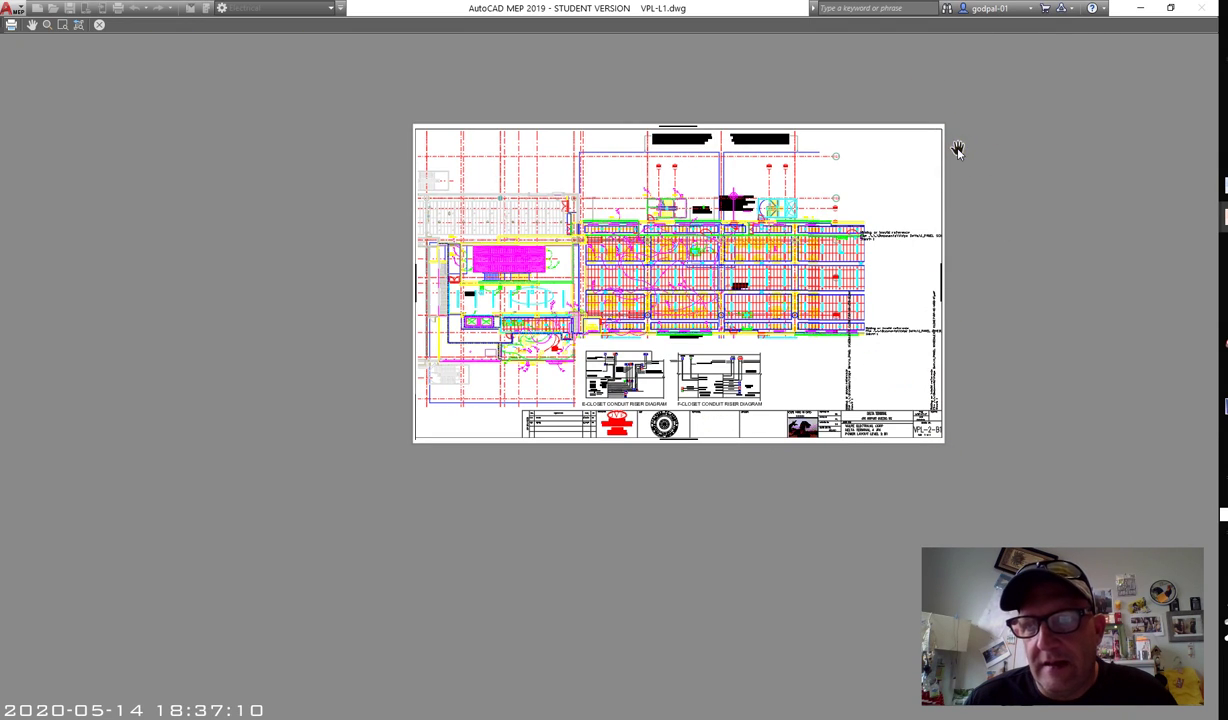
Step: Pan and zoom the preview across the E-Closet riser, plan, top notes and title block
scroll(628, 372, "up", 4)
scroll(628, 372, "up", 2)
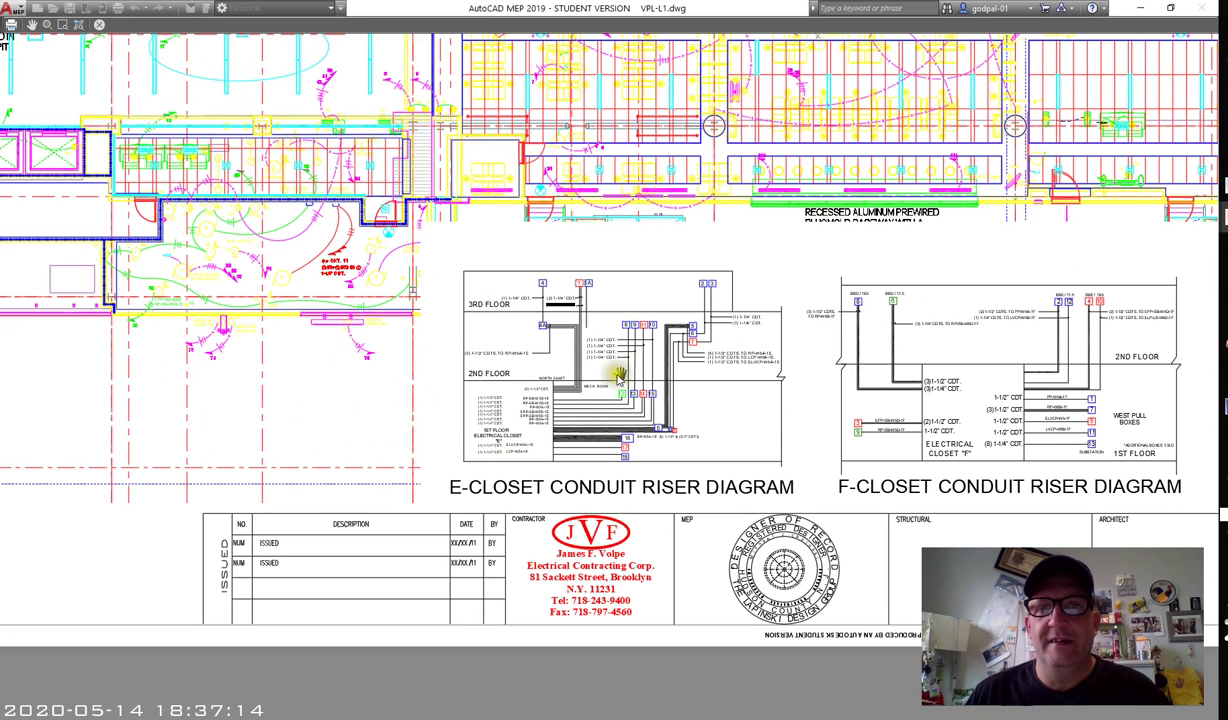
left_click_drag(636, 322, 641, 255)
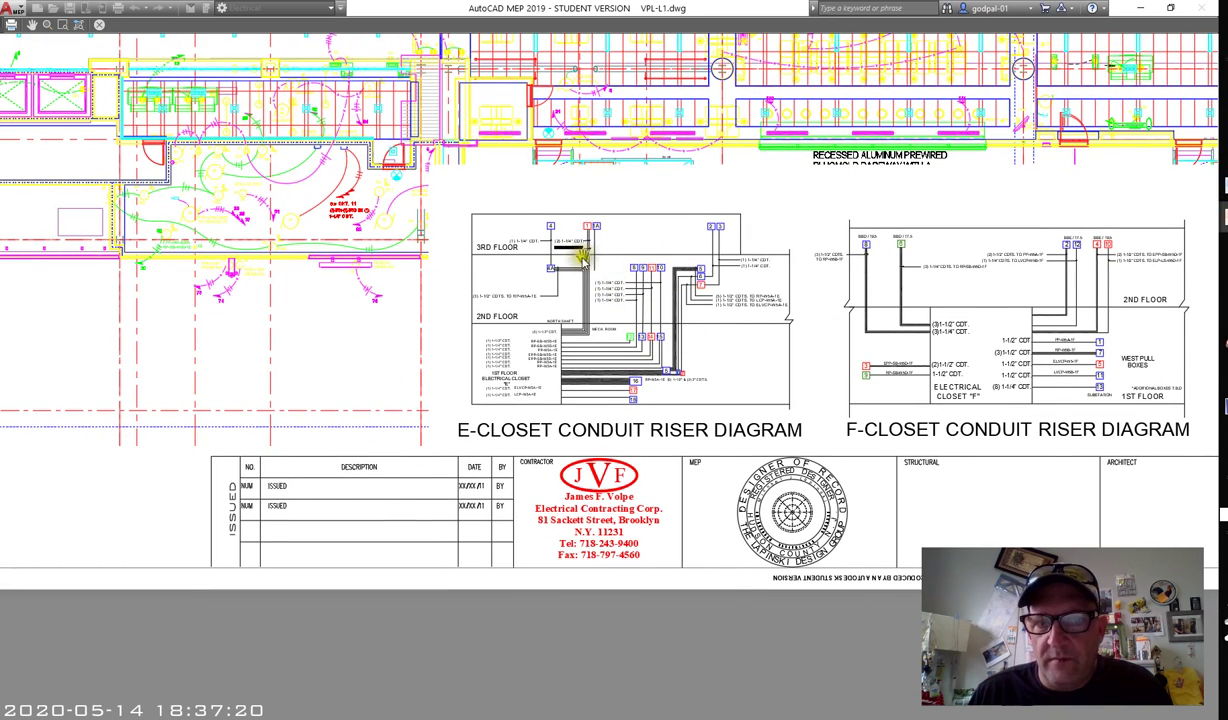
mouse_move(515, 262)
left_mouse_down()
mouse_move(680, 342)
mouse_move(665, 356)
left_mouse_up()
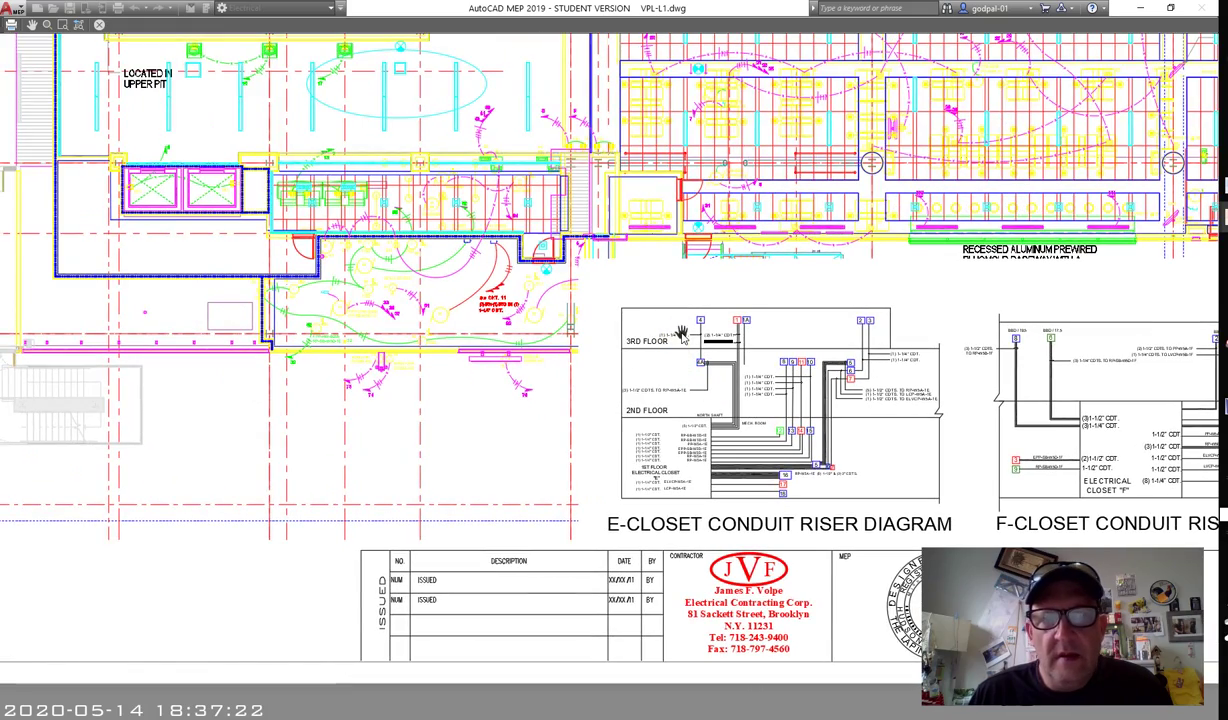
scroll(636, 315, "down", 2)
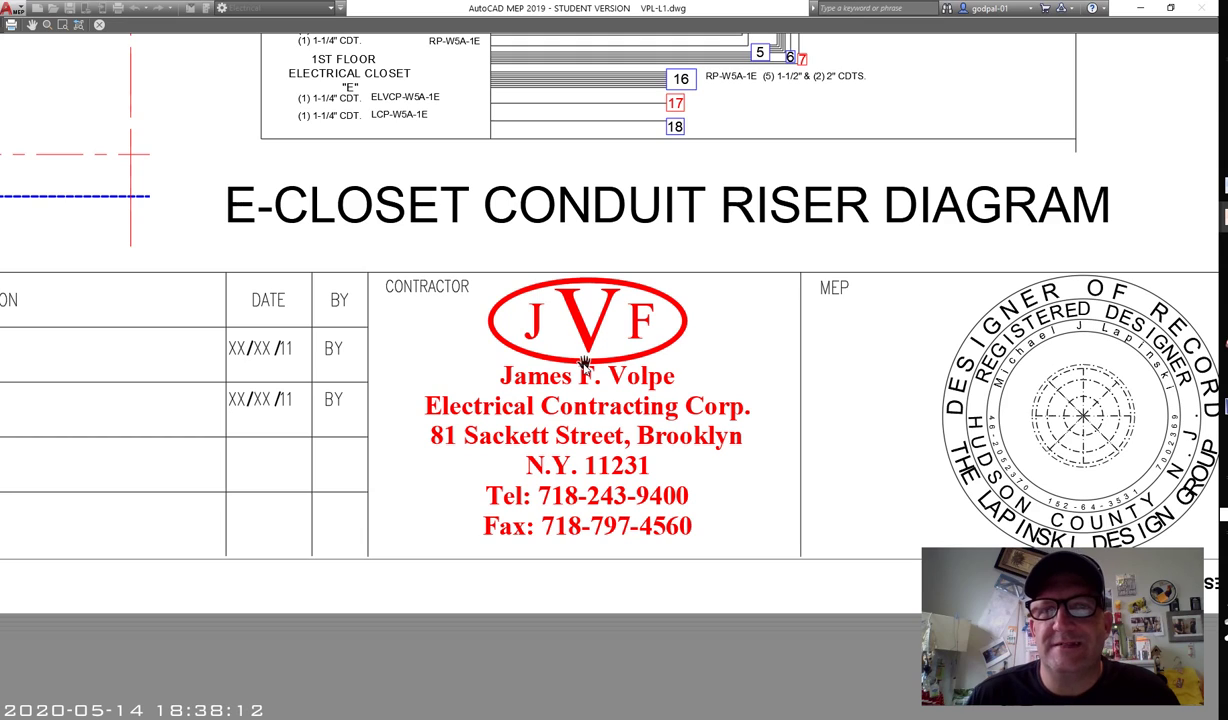
scroll(586, 365, "down", 3)
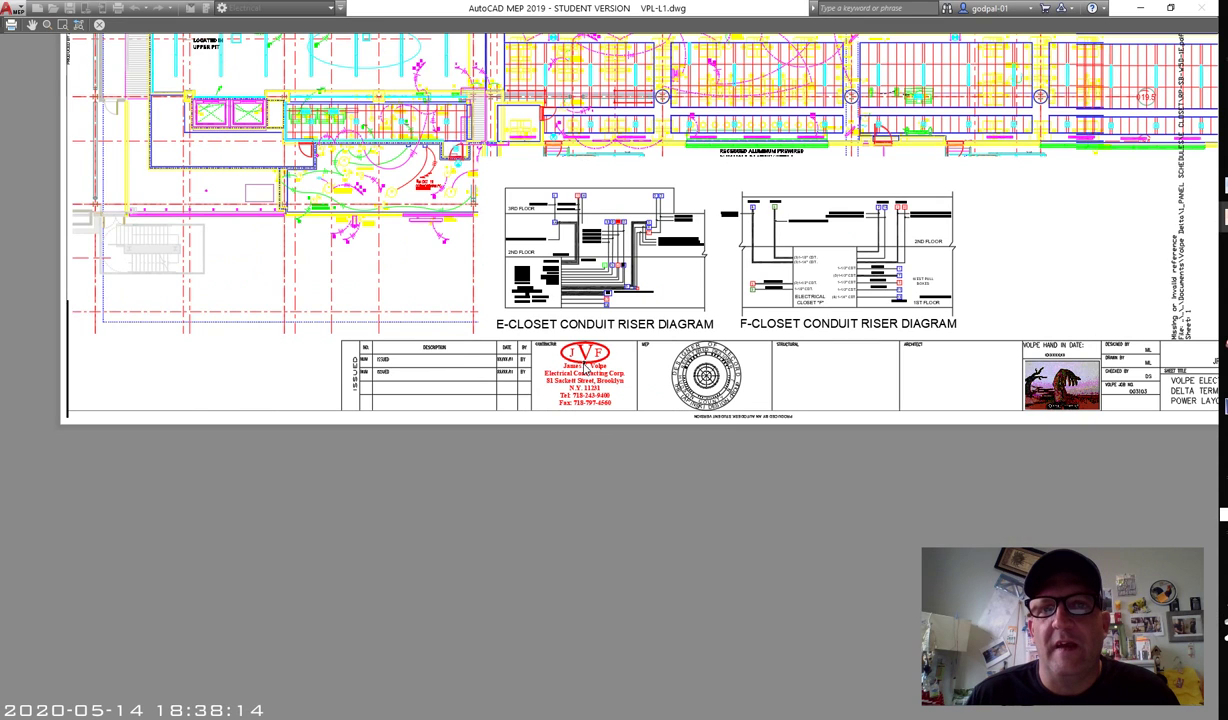
scroll(583, 368, "down", 2)
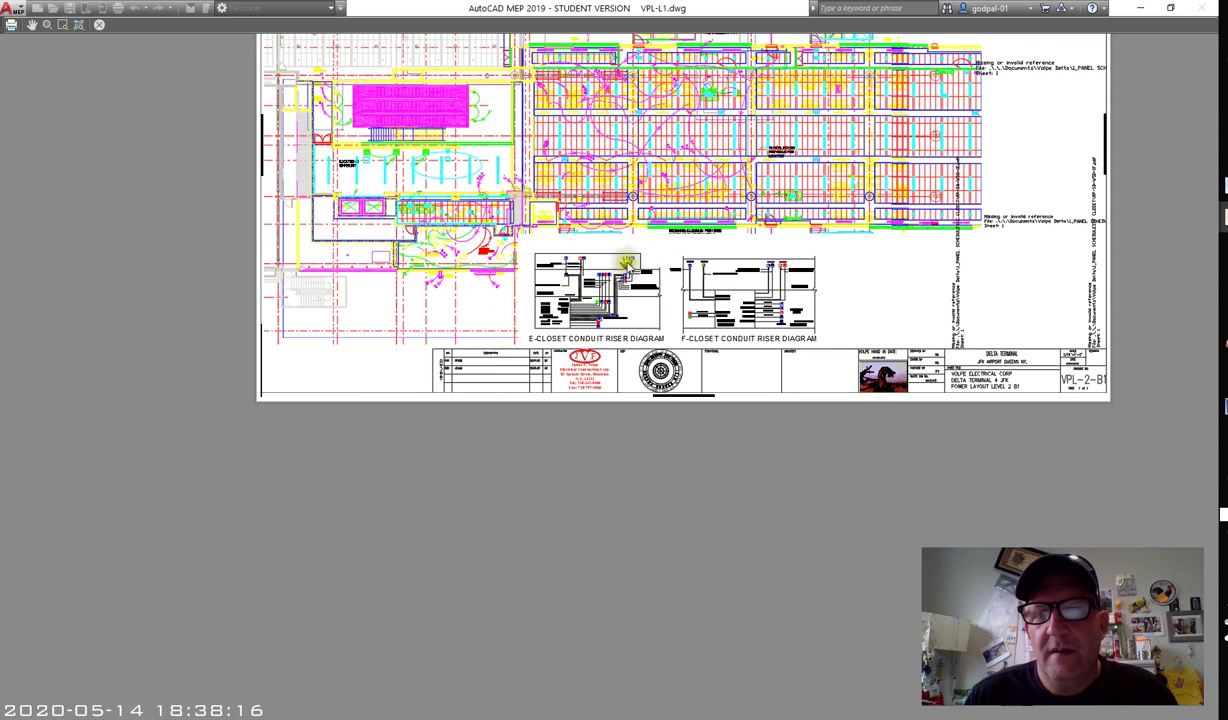
middle_click_drag(628, 260, 607, 407)
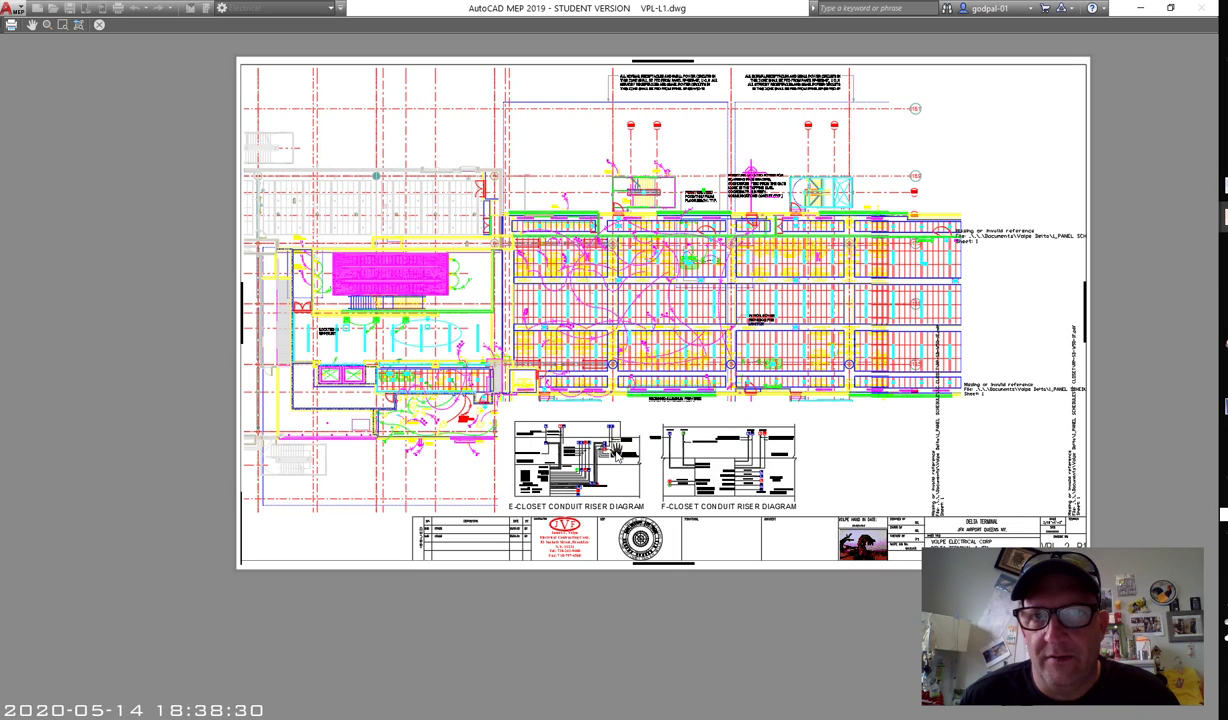
left_click_drag(622, 406, 614, 448)
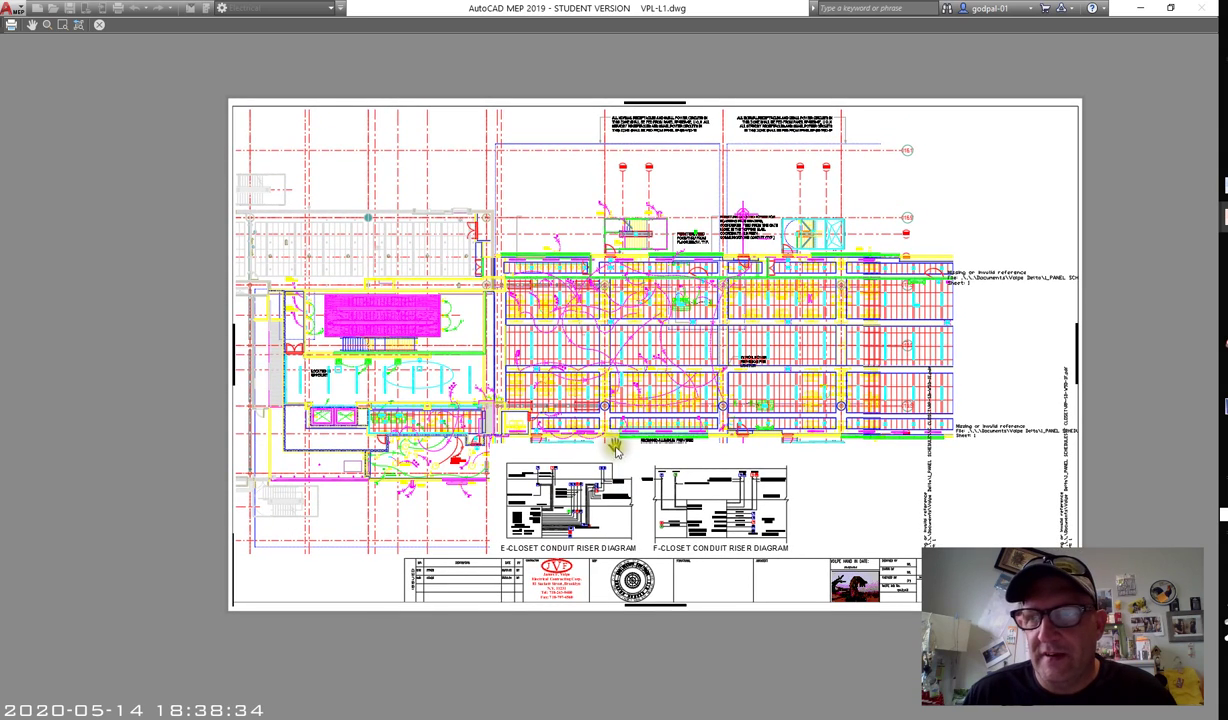
Step: Plot the previewed sheet as VPL-L1-LEVEL 2.pdf into D:\Revit Instructional Lecture & Lab Files\c07 Interop
right_click(612, 421)
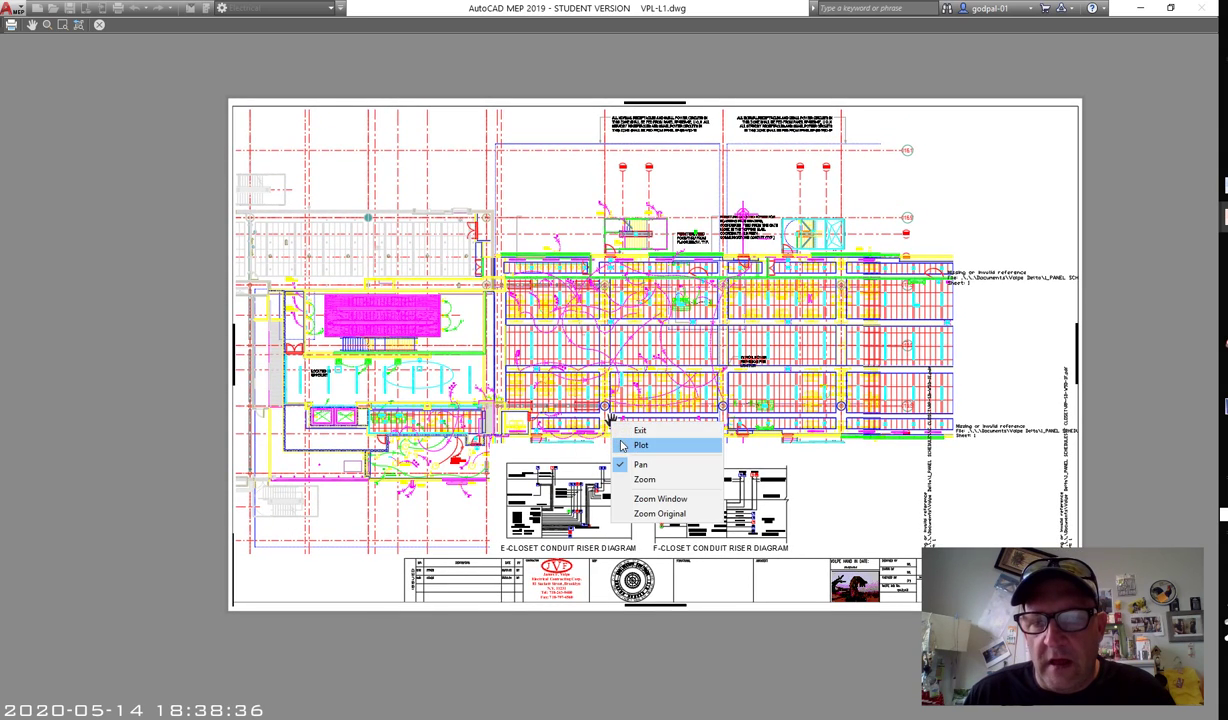
left_click(650, 428)
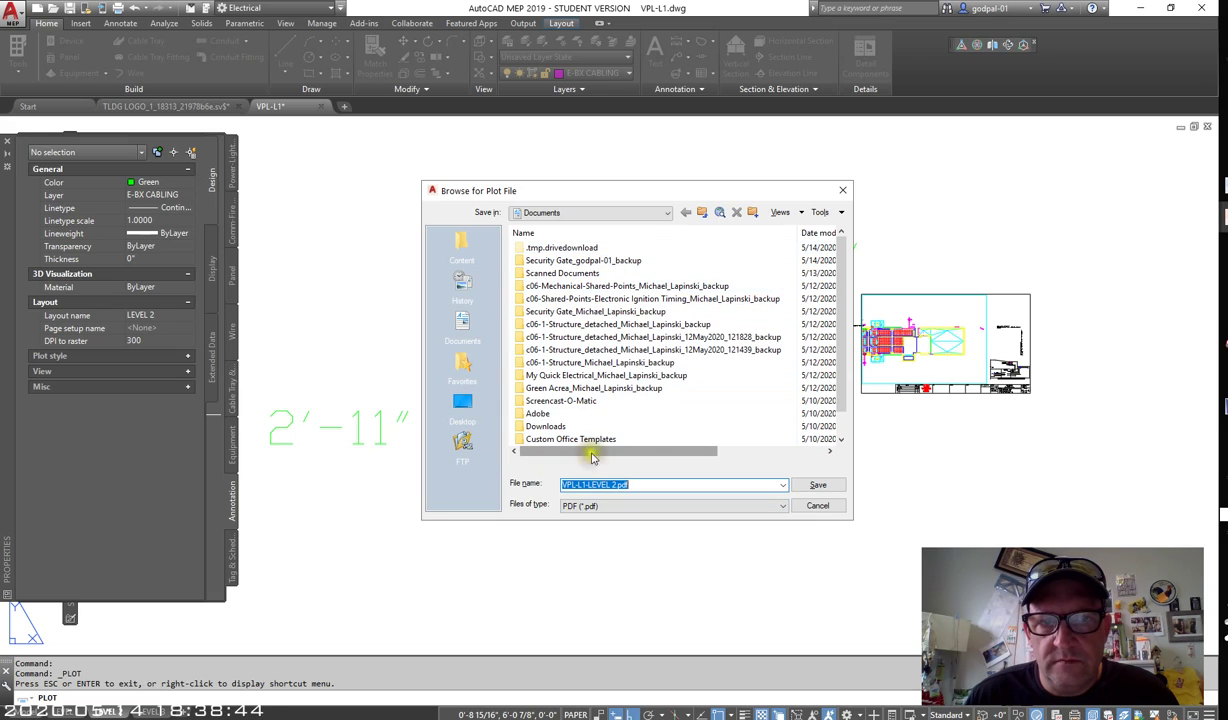
left_click(667, 214)
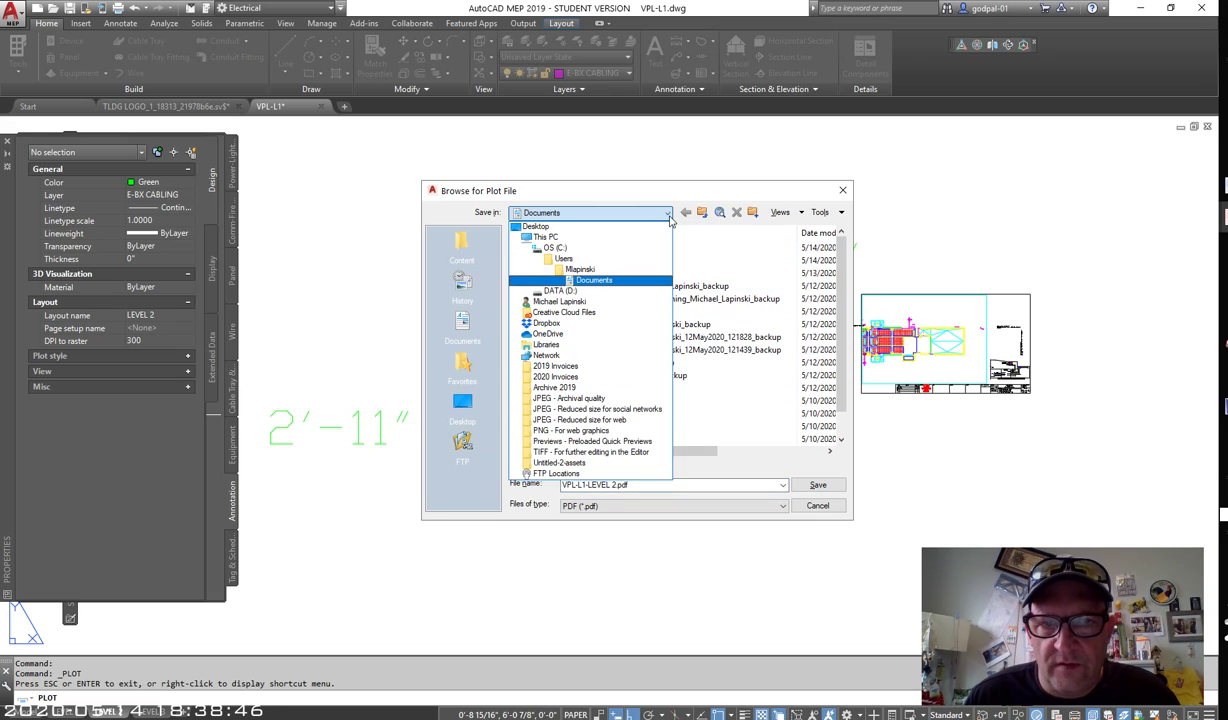
left_click(562, 290)
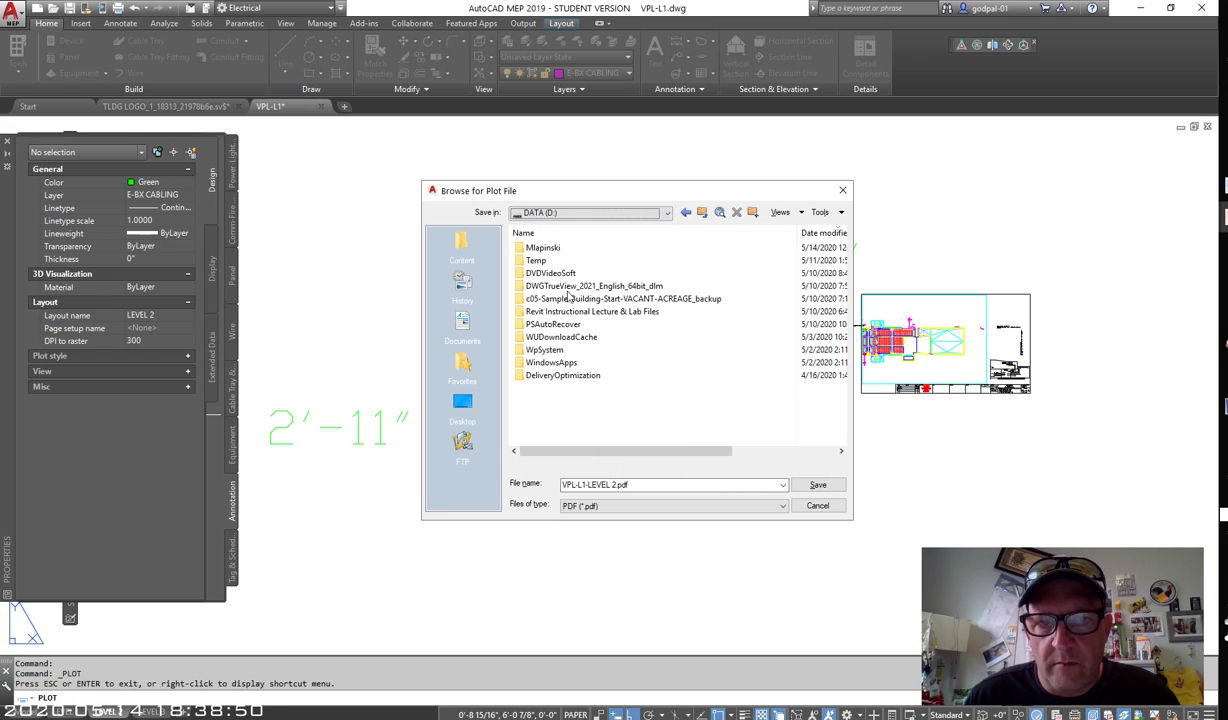
double_click(555, 312)
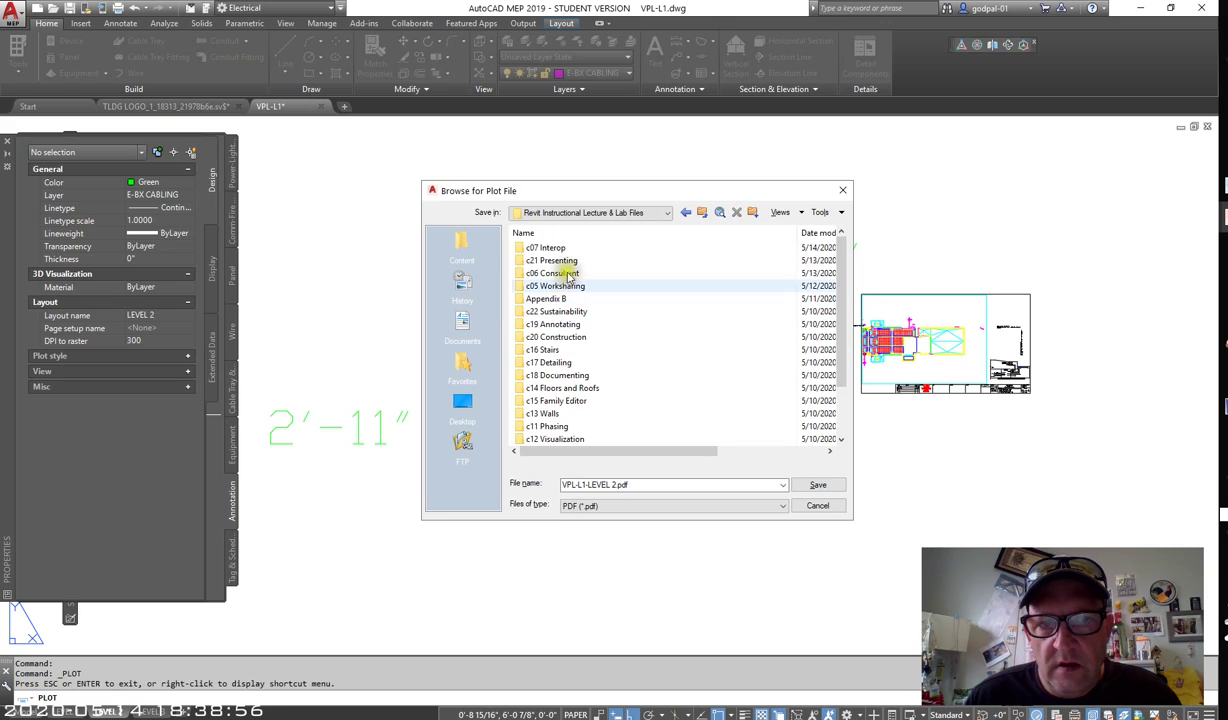
left_click(576, 234)
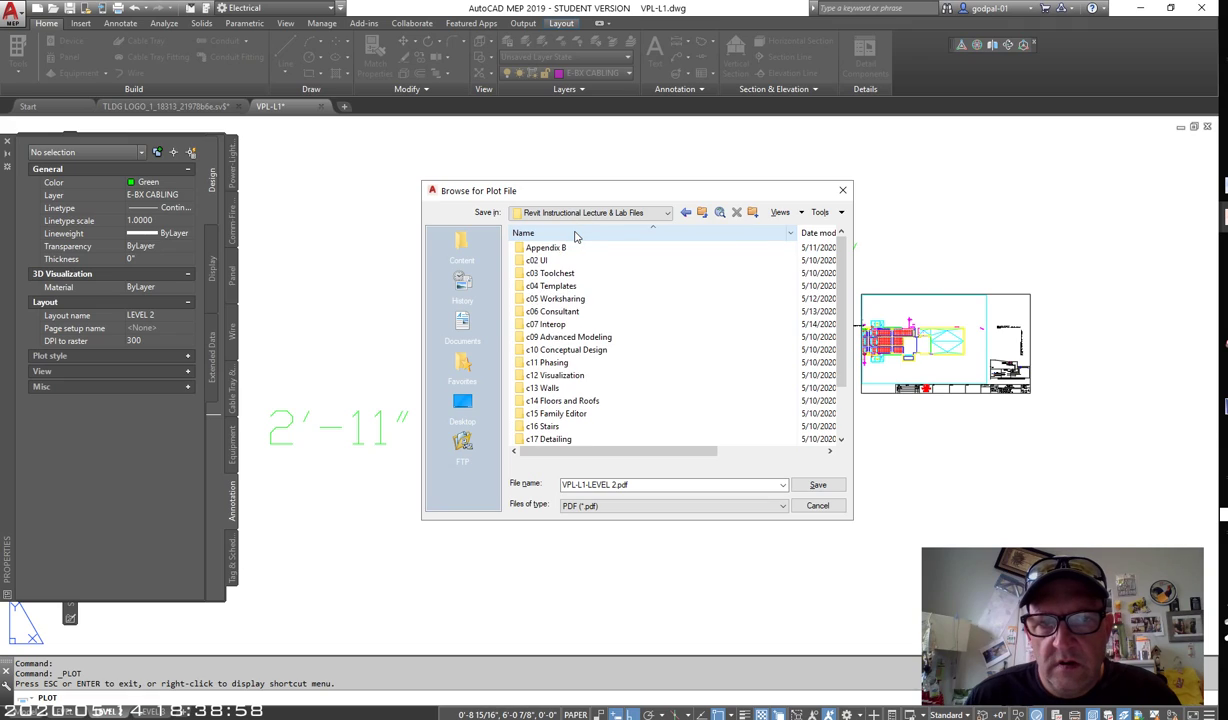
left_click(570, 351)
double_click(545, 324)
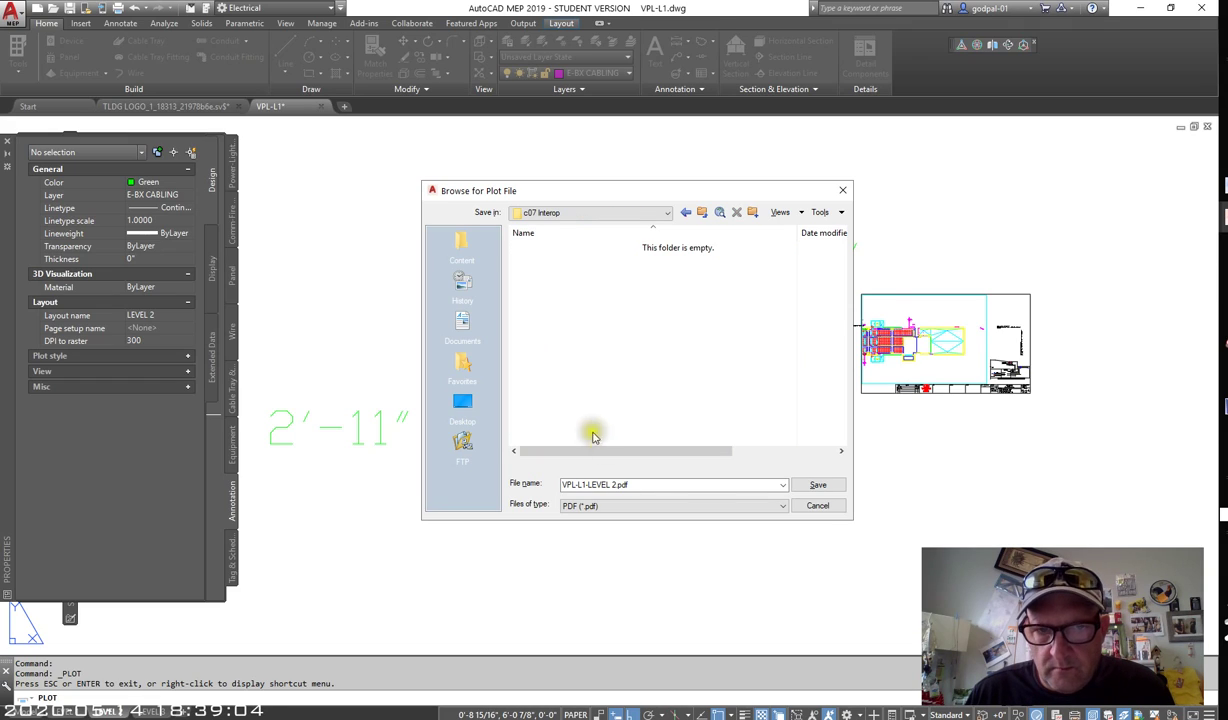
left_click(812, 485)
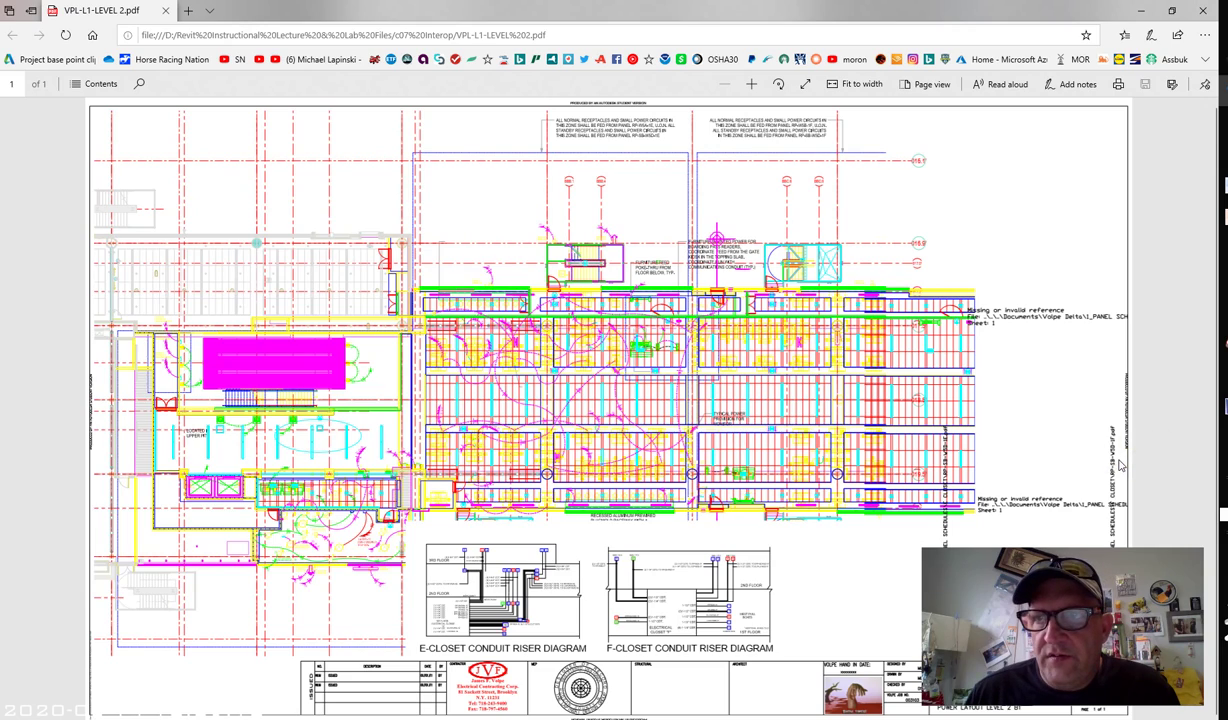
Step: Inspect the plotted PDF's Share panel, file path and Edge menu, then return to Revit
left_click(1178, 36)
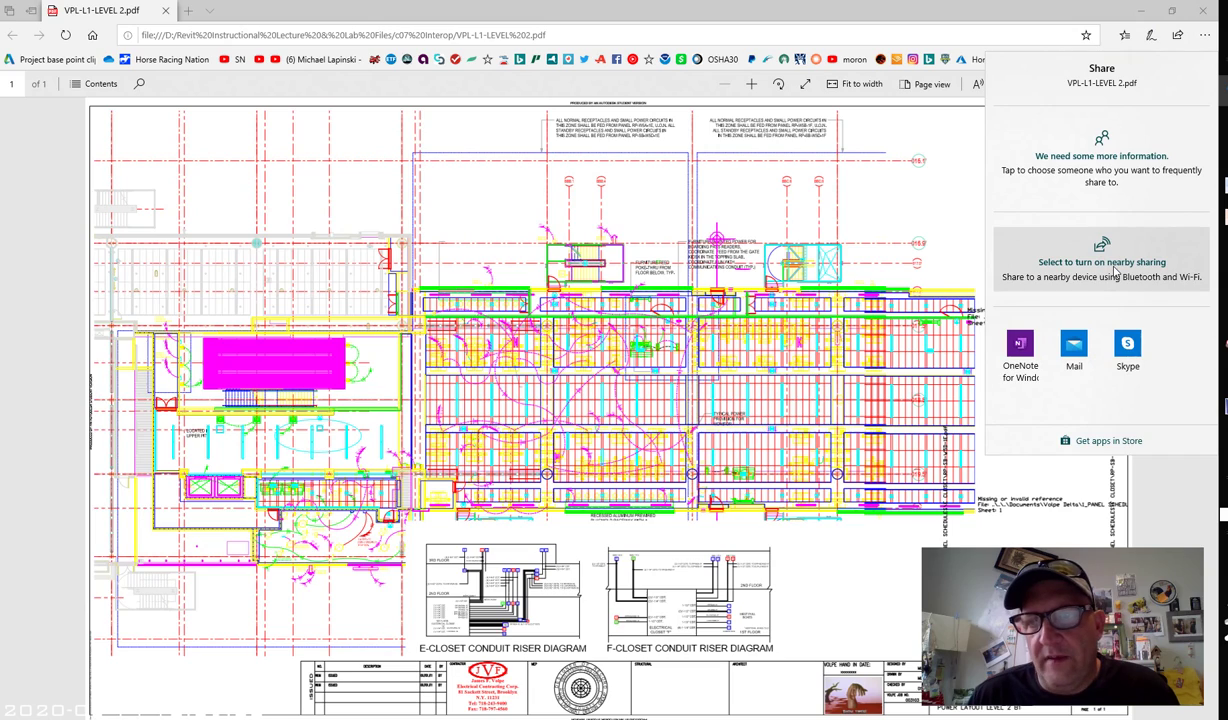
left_click(960, 10)
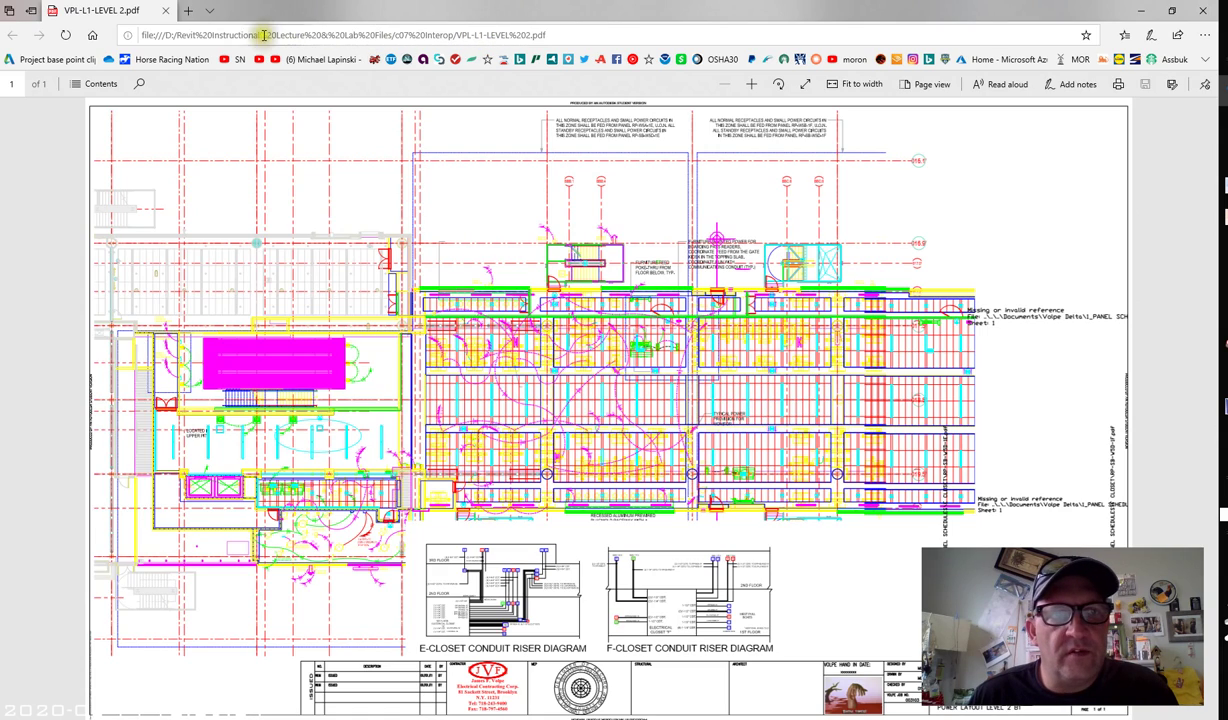
left_click(141, 35)
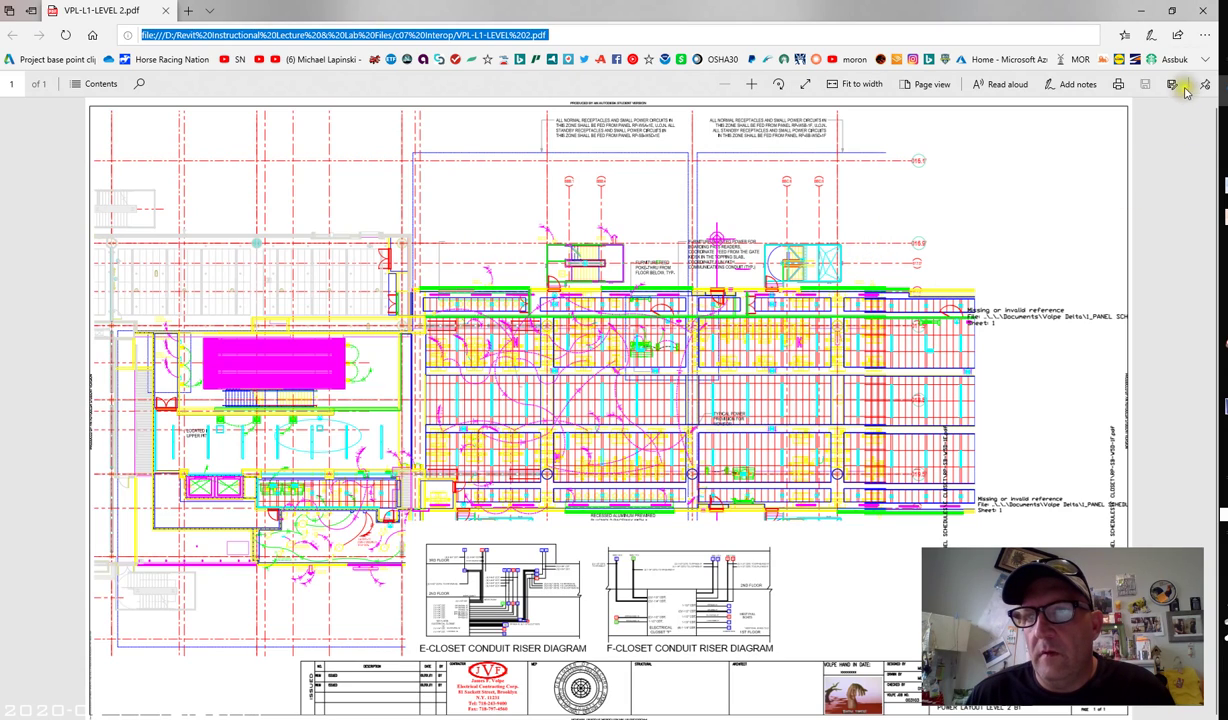
left_click(1204, 35)
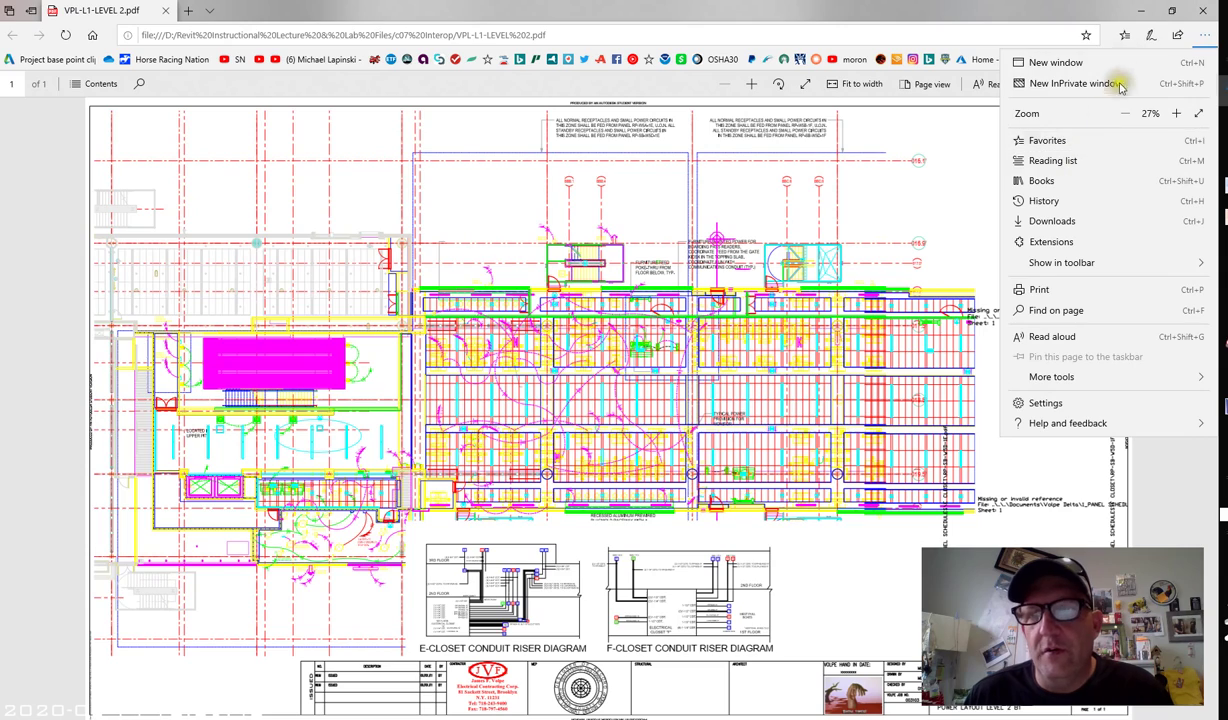
left_click(1178, 37)
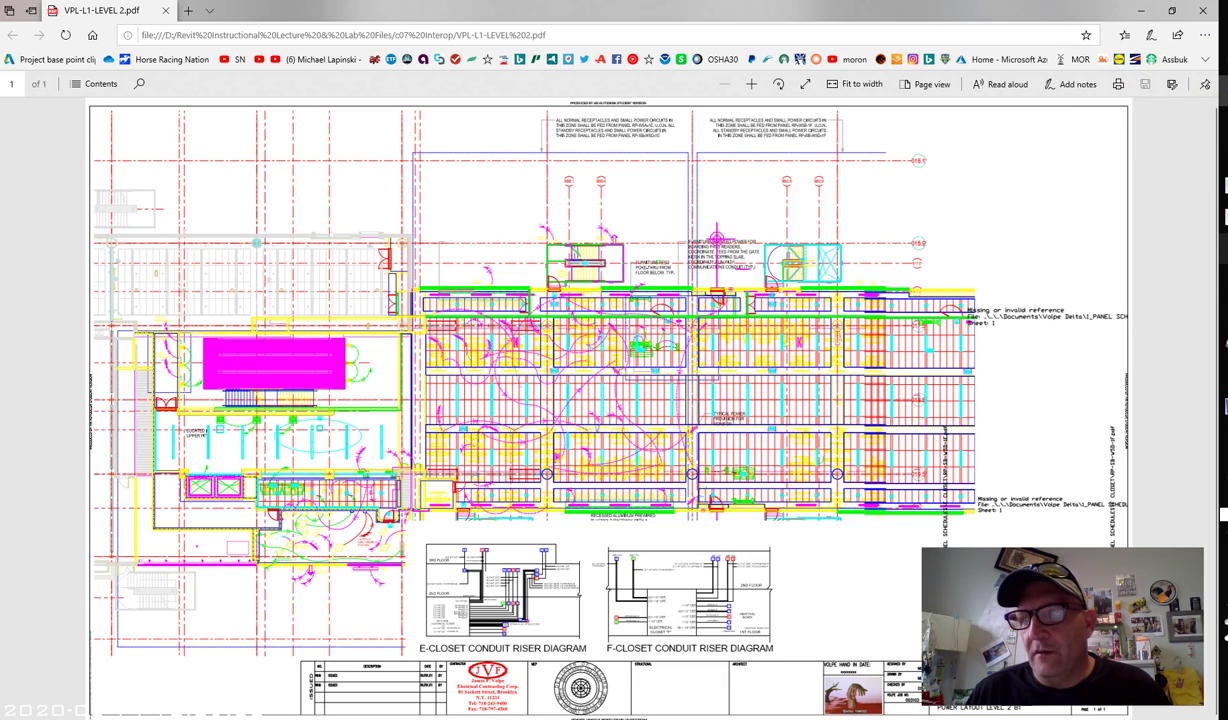
key("alt+Tab")
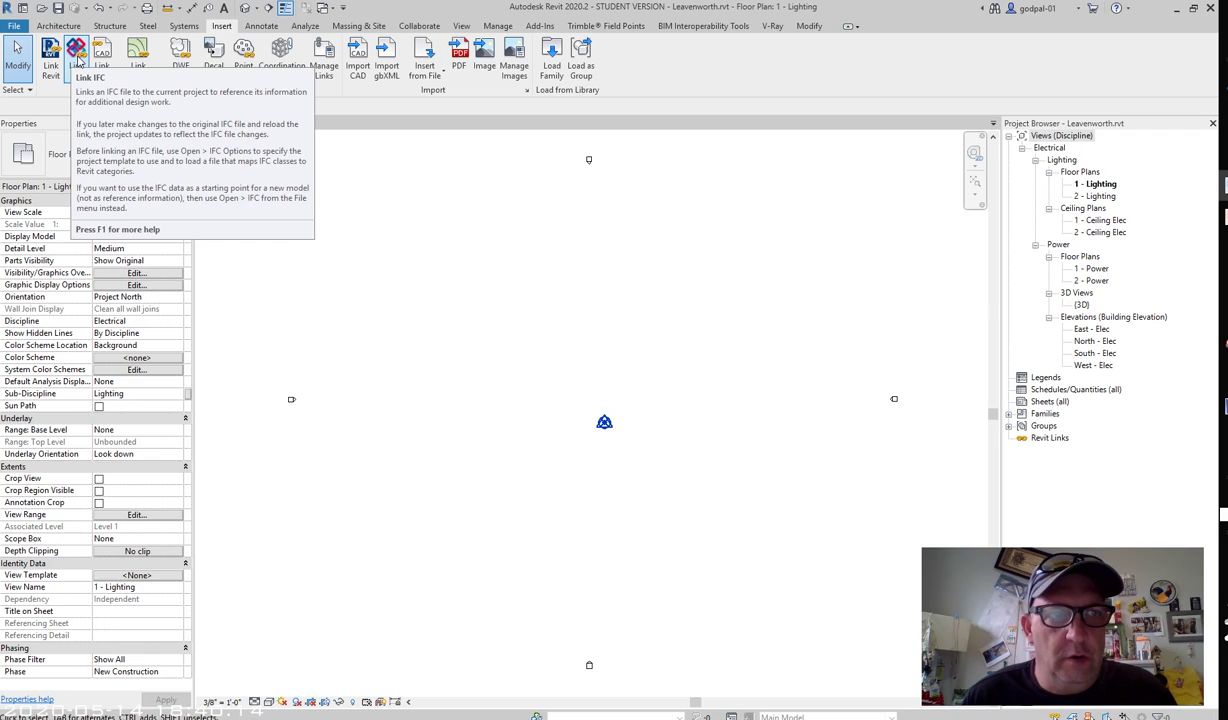
Step: Start Link CAD from the Insert tab, then cancel without linking any drawing
left_click(101, 58)
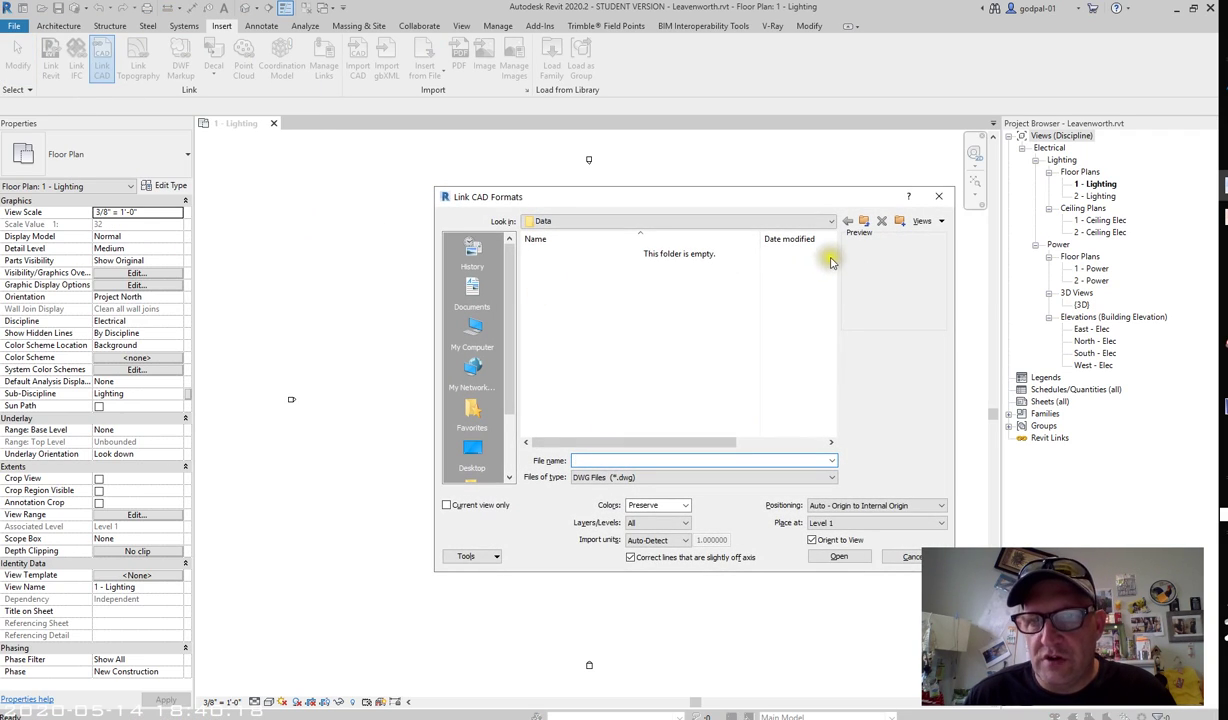
left_click(910, 557)
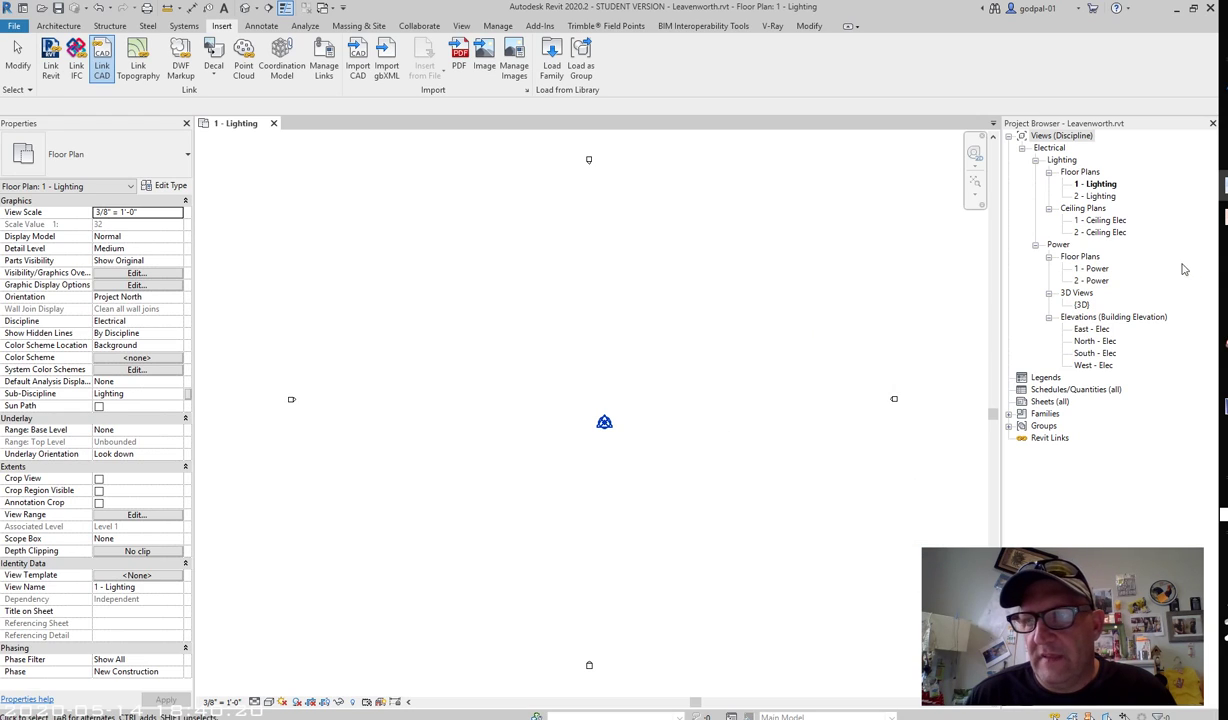
mouse_move(1224, 214)
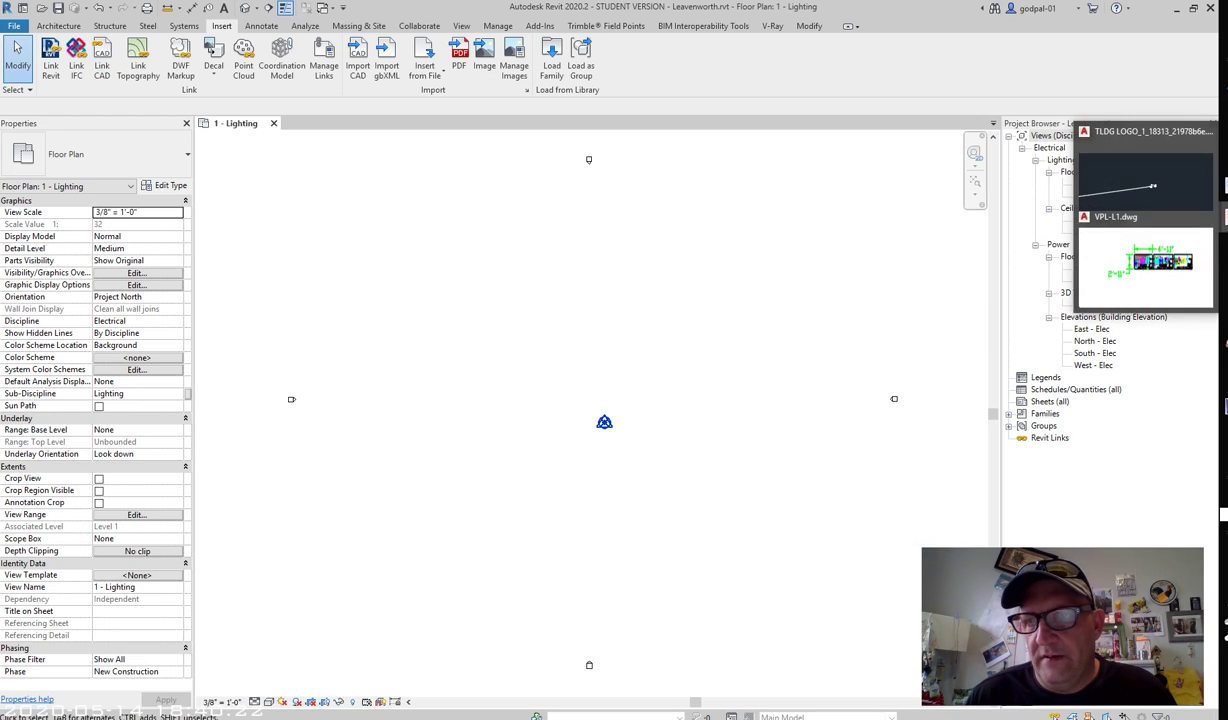
left_click(1115, 262)
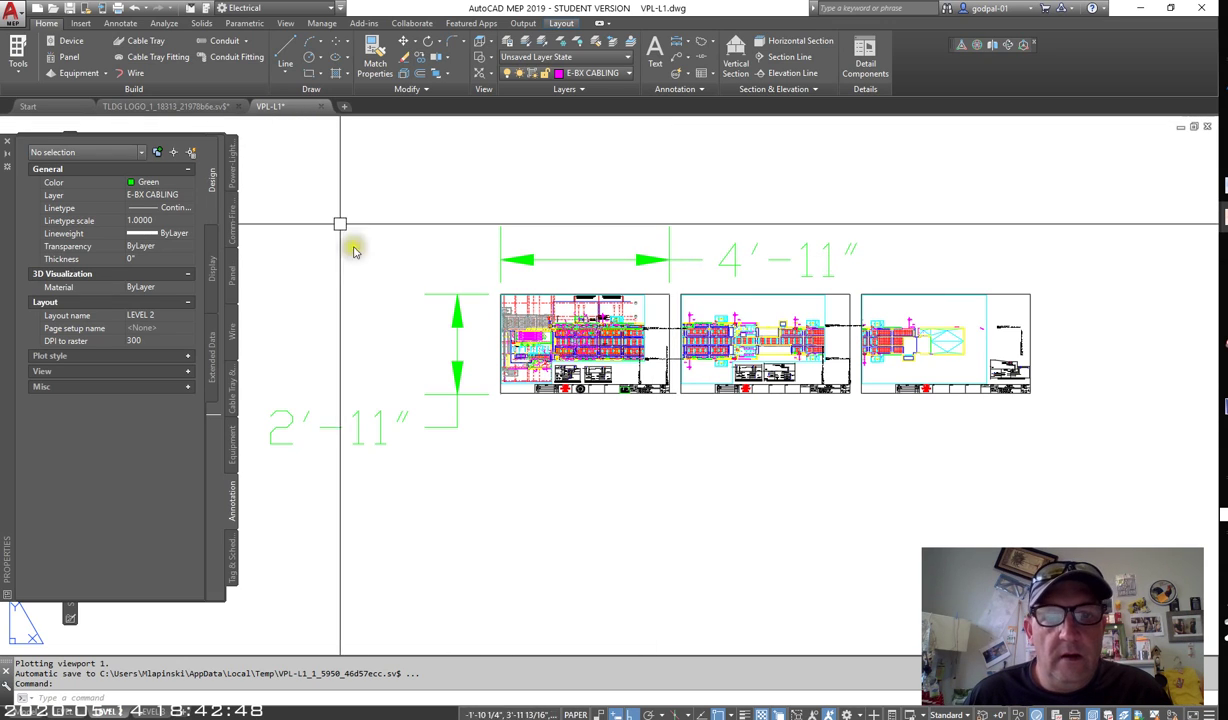
Step: Zoom and pan around the LEVEL 2 layout, then zoom out to fit all three plan sheets
scroll(560, 413, "up", 15)
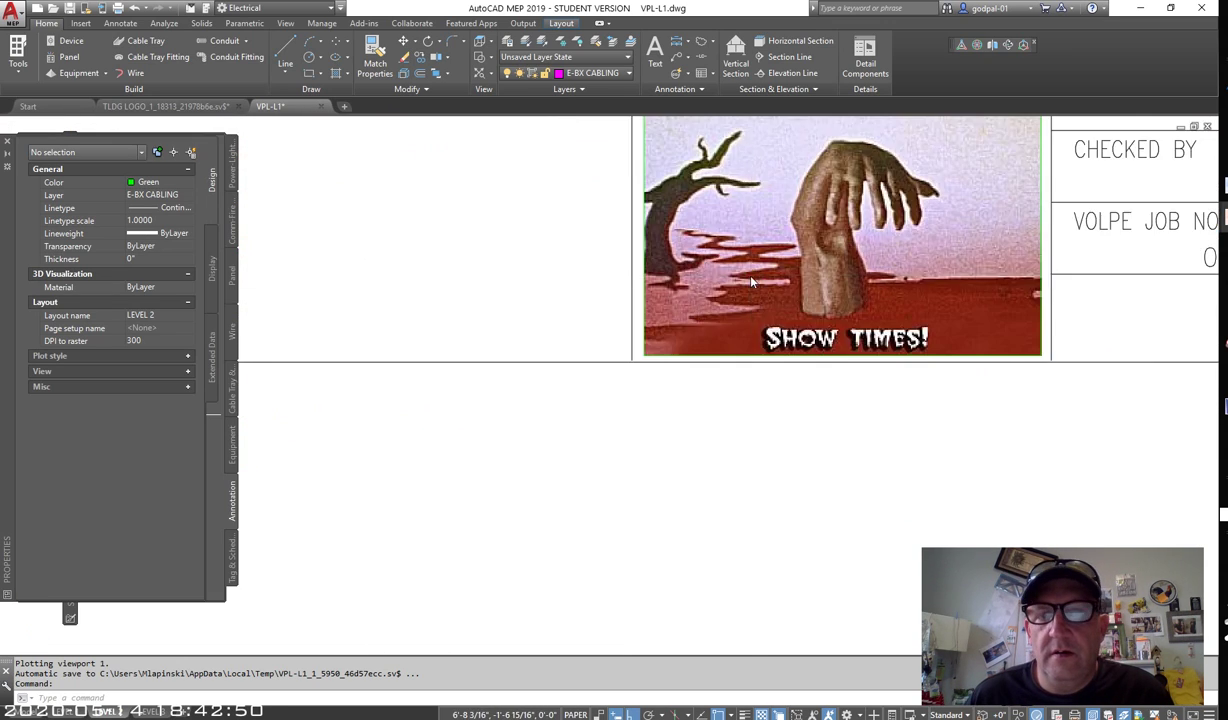
scroll(521, 466, "up", 2)
scroll(537, 435, "down", 2)
scroll(537, 435, "up", 1)
scroll(527, 447, "down", 1)
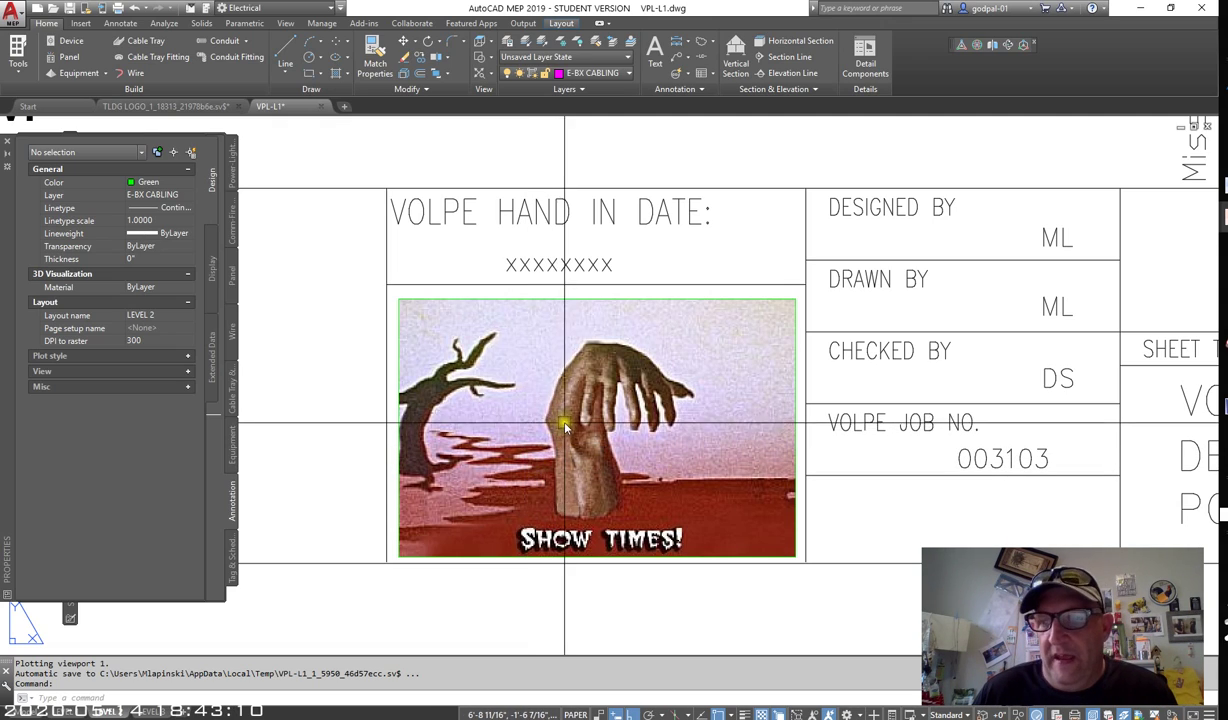
scroll(565, 427, "down", 10)
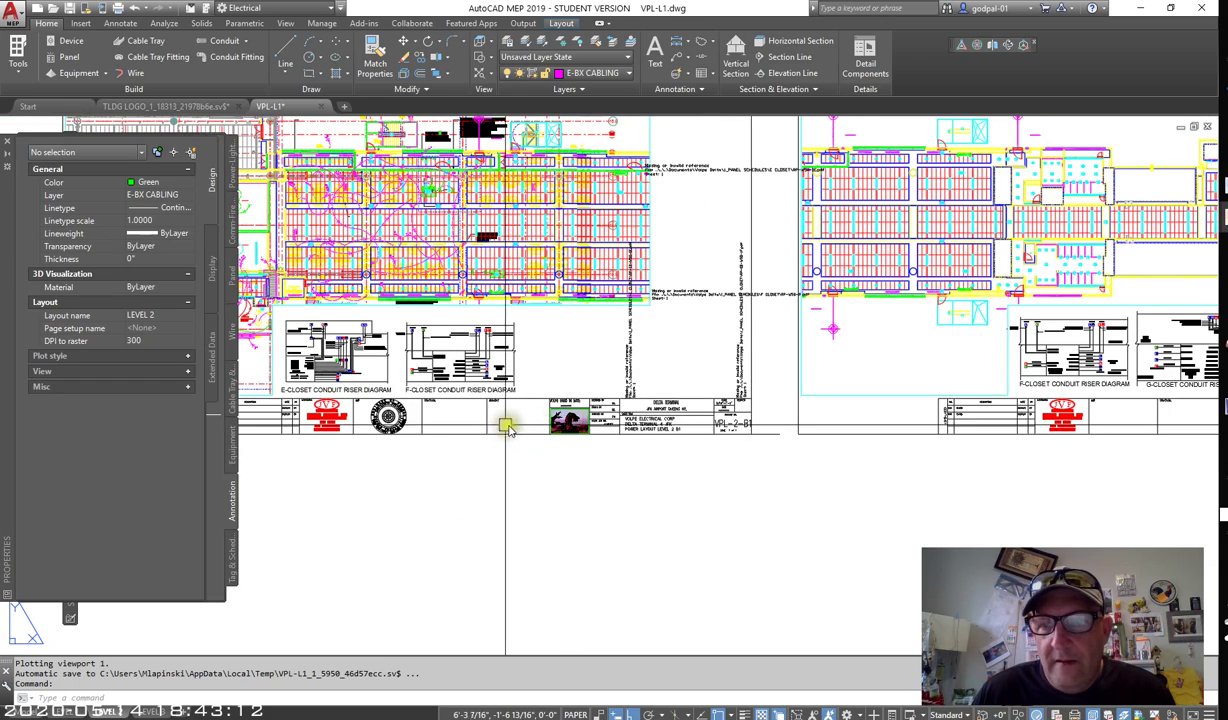
scroll(517, 428, "up", 2)
scroll(562, 398, "up", 9)
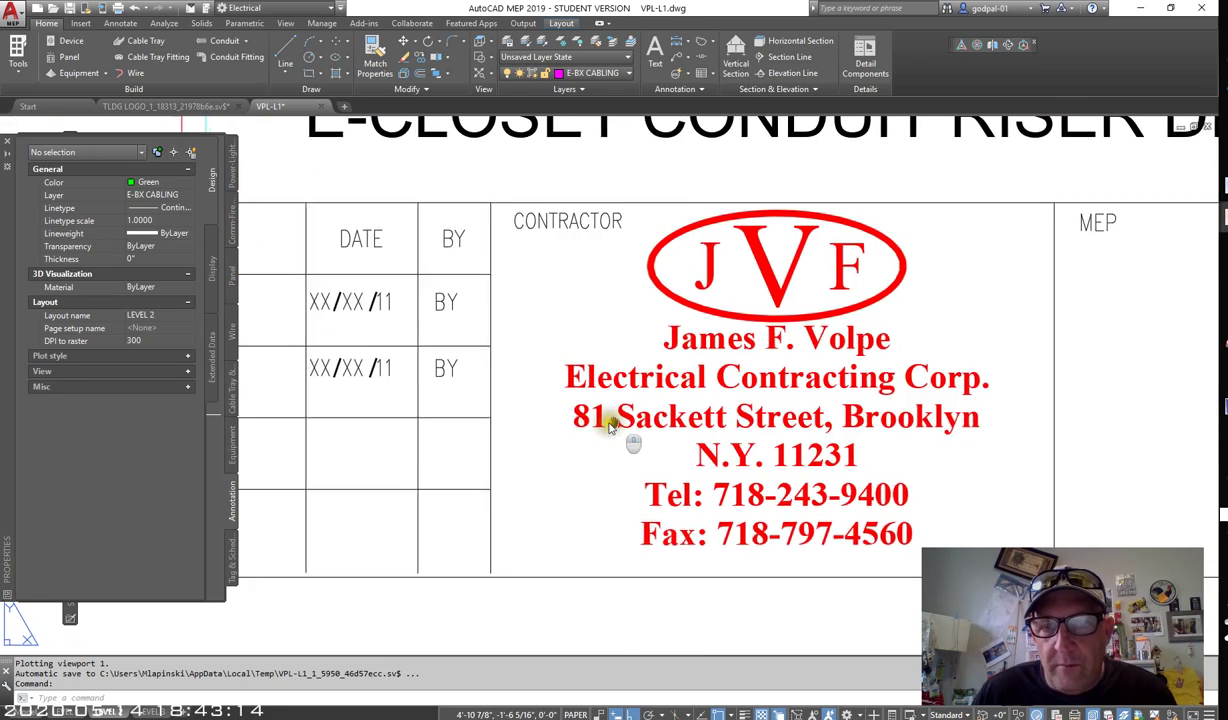
middle_click_drag(610, 425, 504, 416)
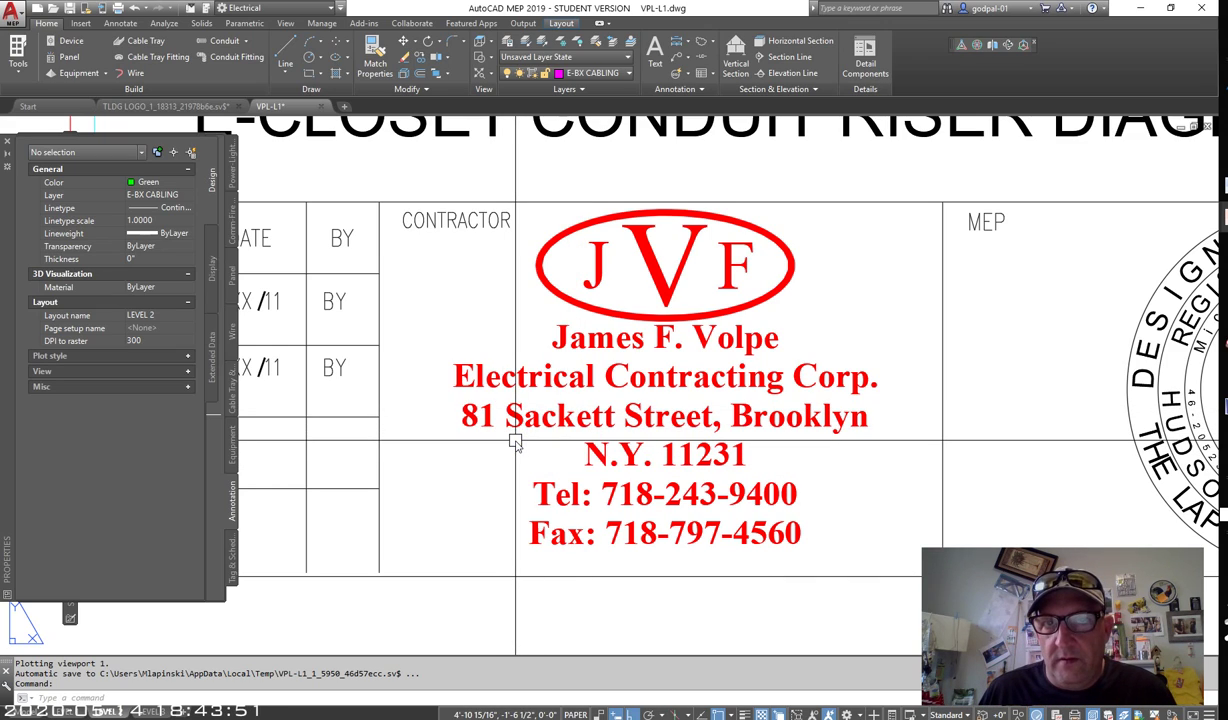
middle_click(600, 462)
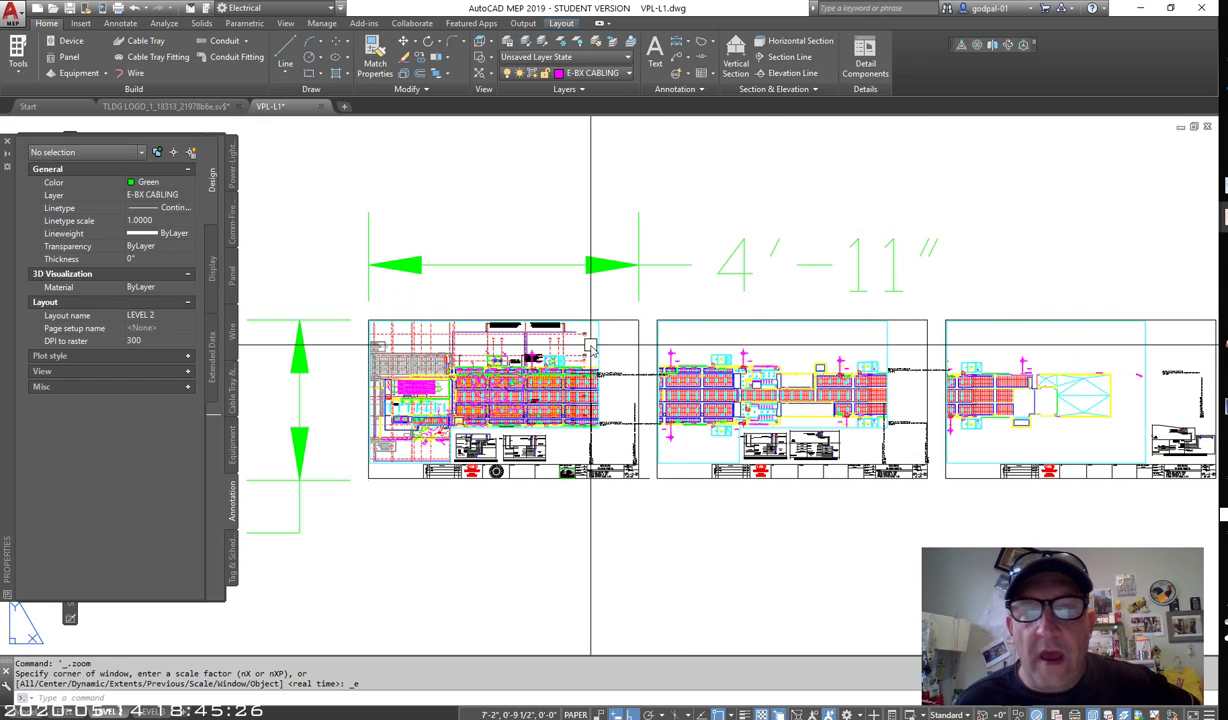
Step: Open the Plot dialog for LEVEL 2 and browse the printer list, keeping DWG To PDF.pc3
left_click(117, 9)
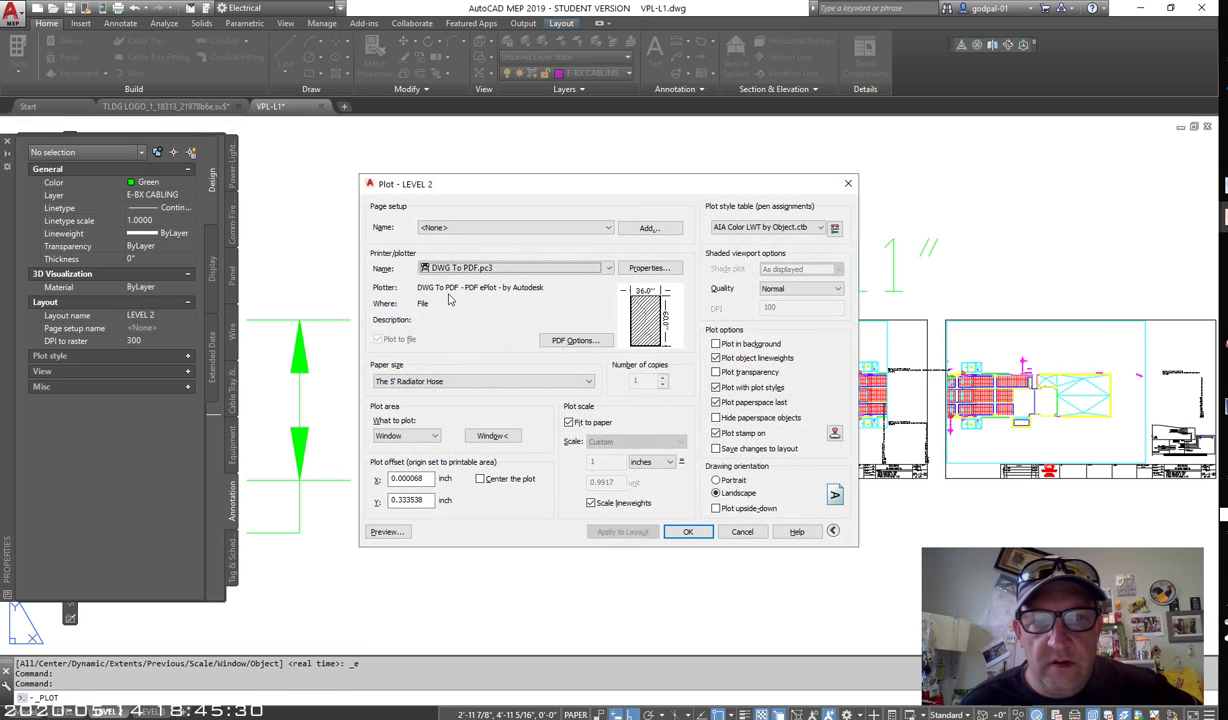
left_click(464, 270)
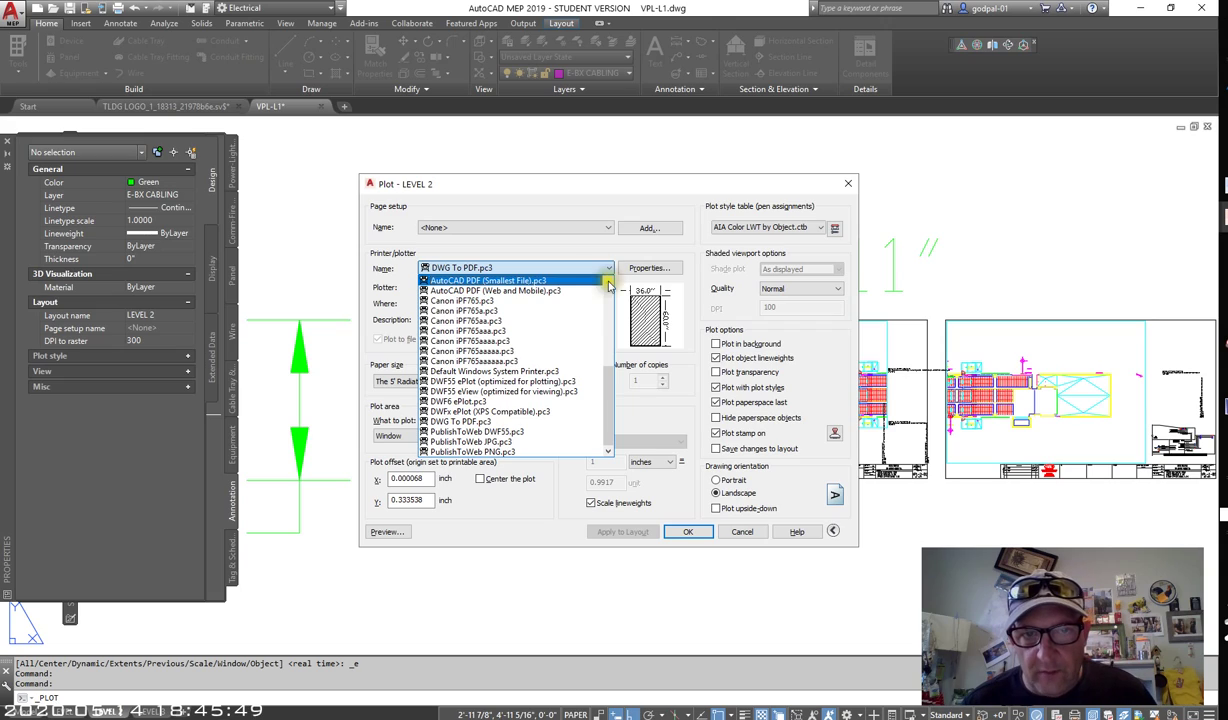
left_click(614, 335)
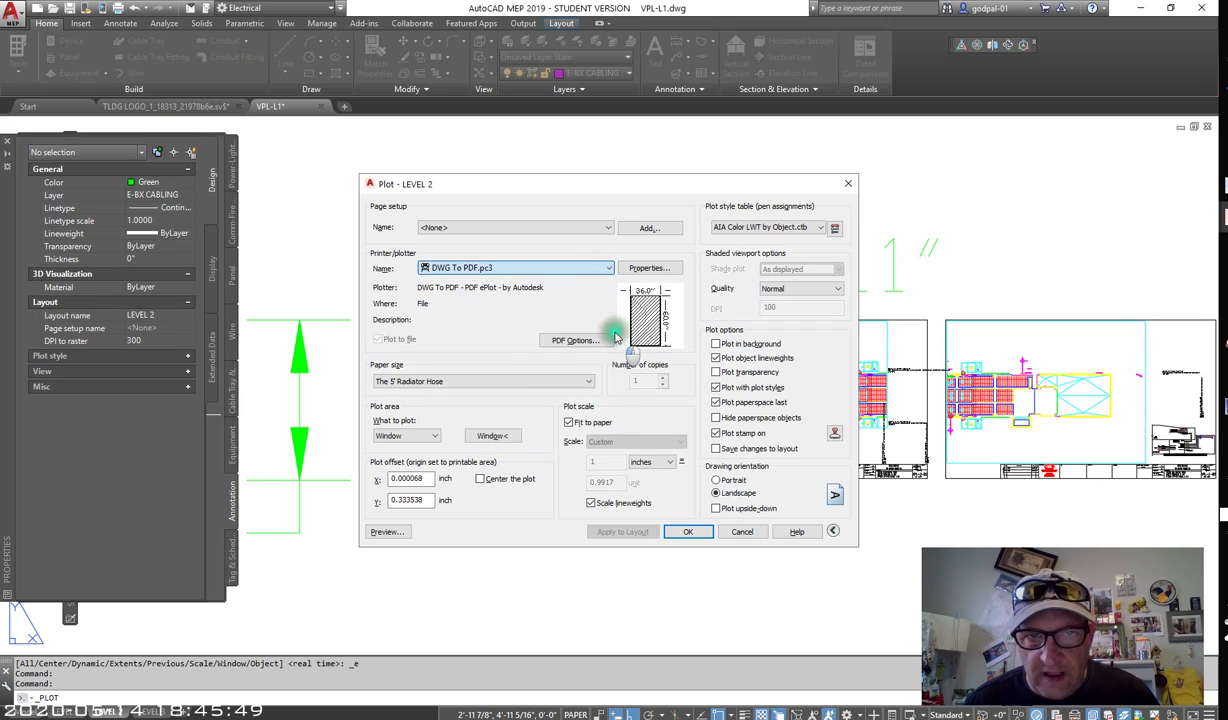
left_click(607, 268)
left_click_drag(613, 365, 614, 298)
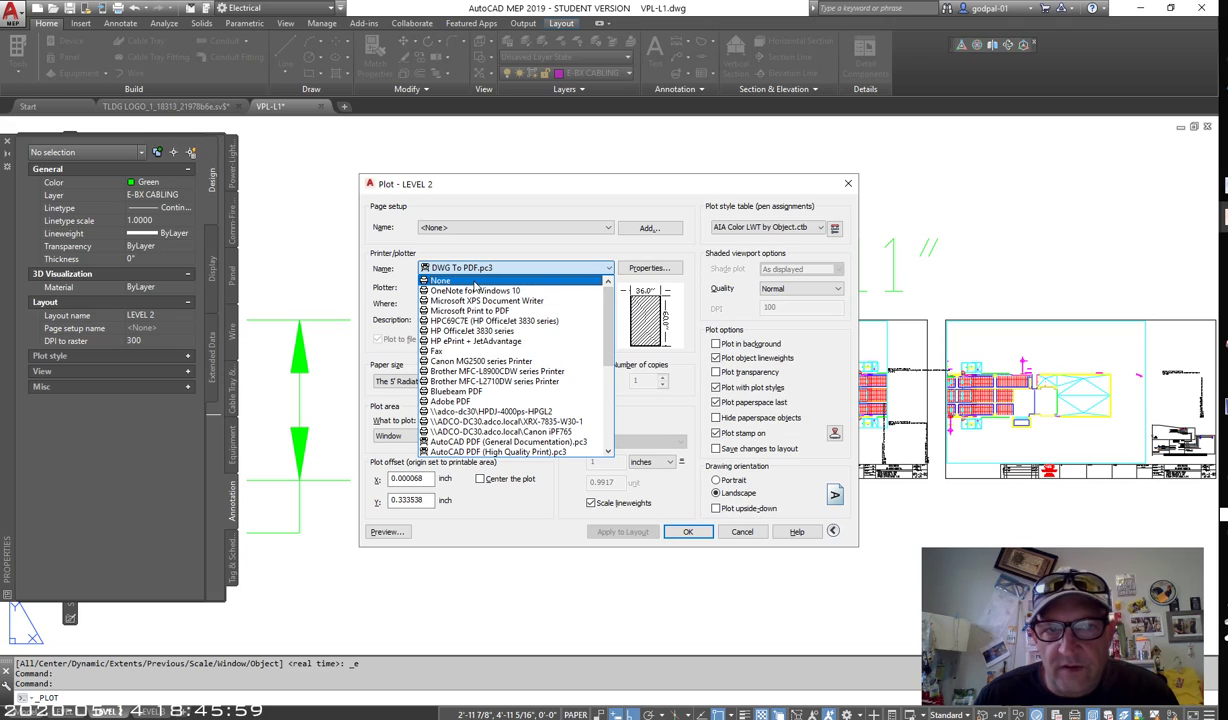
scroll(475, 320, "down", 3)
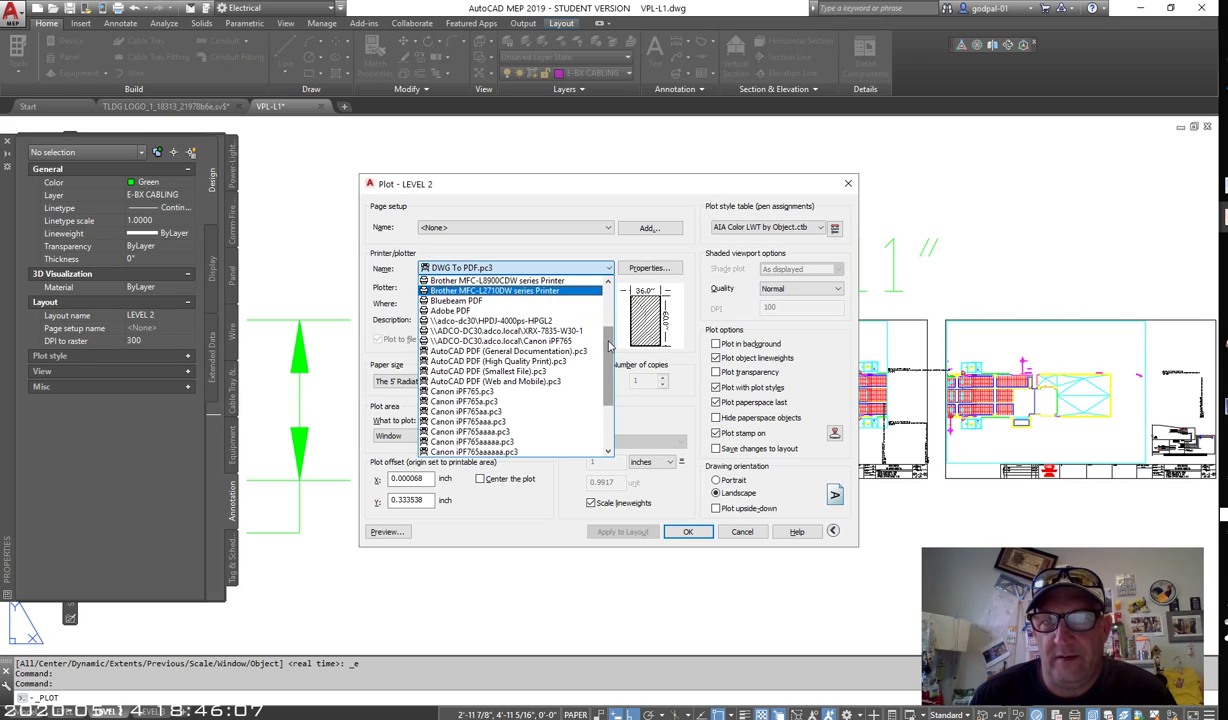
left_click_drag(609, 345, 608, 400)
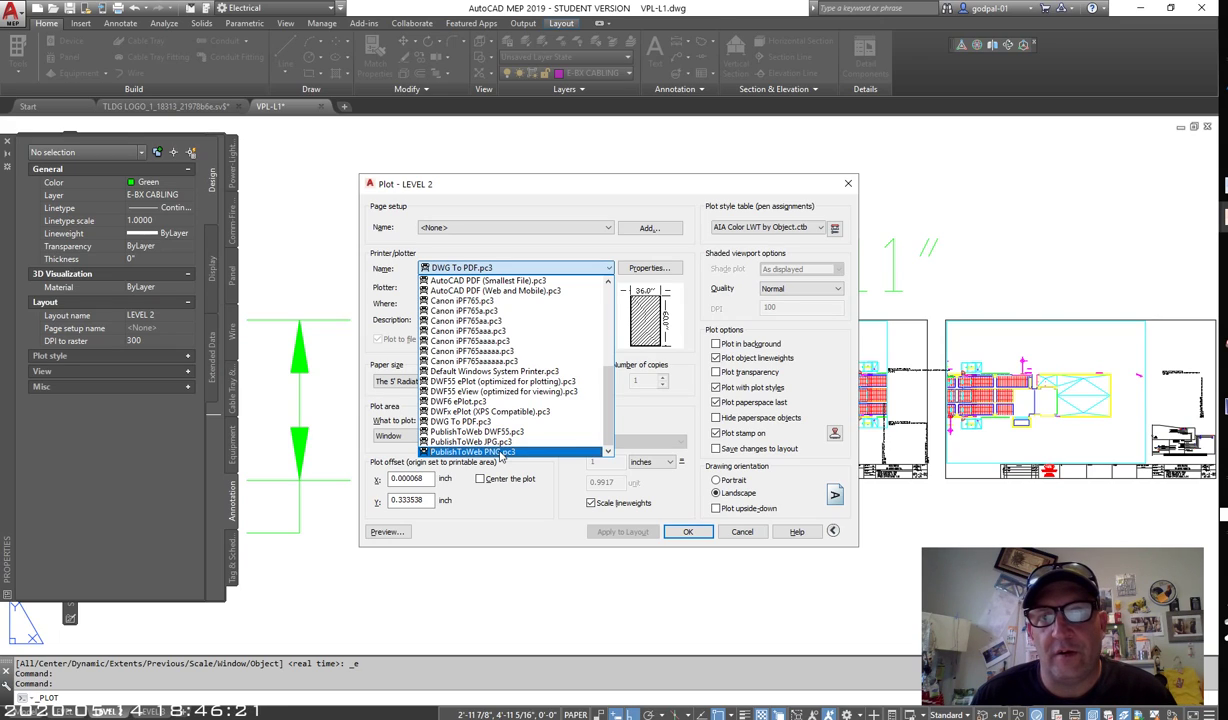
Step: Add a custom paper size in DWG To PDF.pc3 properties, reaching 36.00 x 60.00 inch Media Bounds
left_click(553, 238)
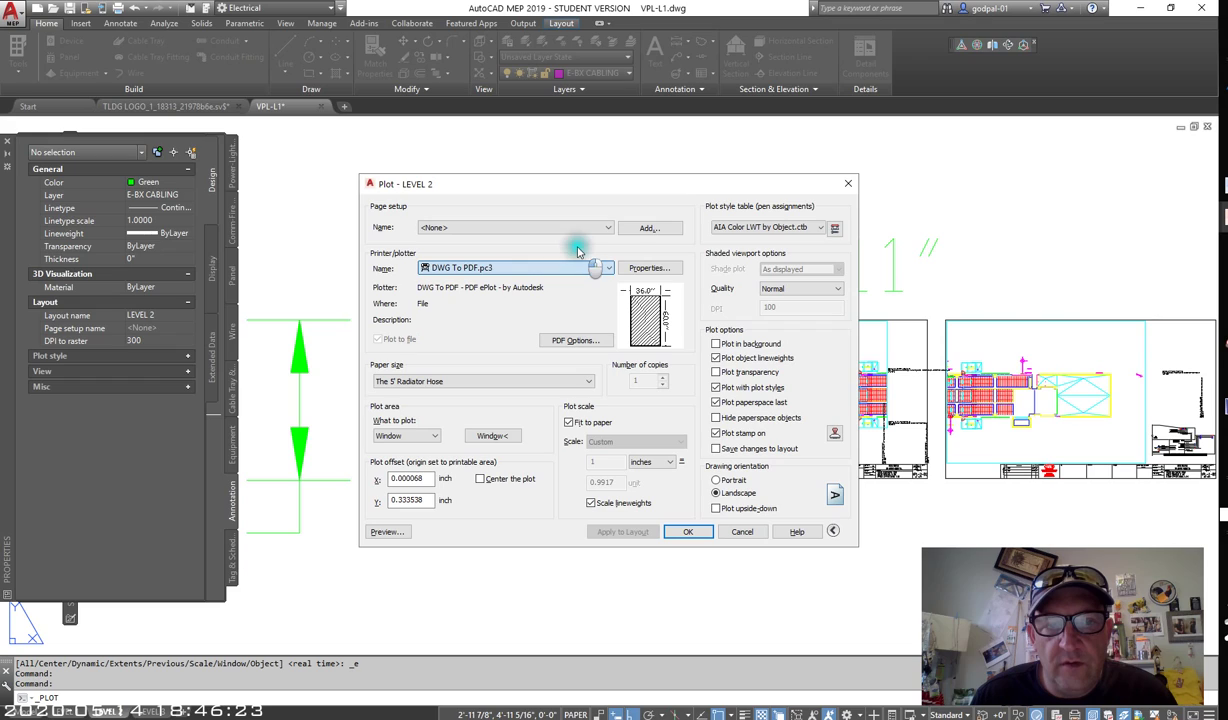
left_click(656, 270)
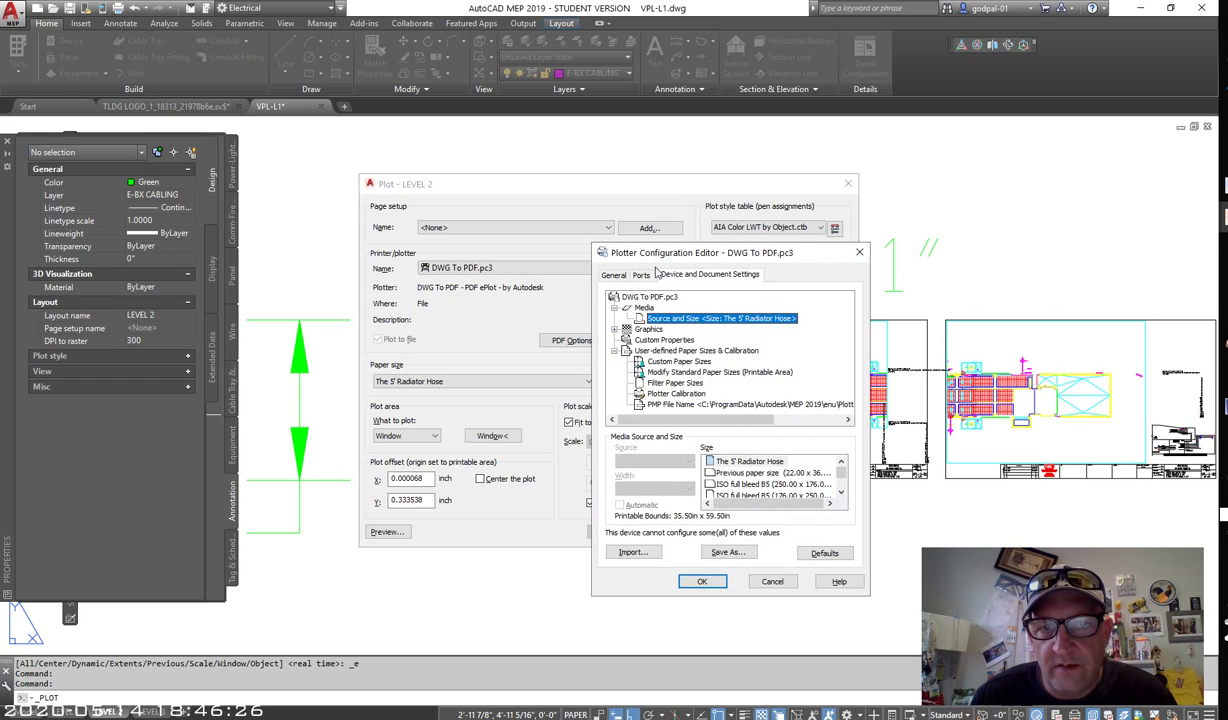
left_click(664, 363)
left_click(650, 361)
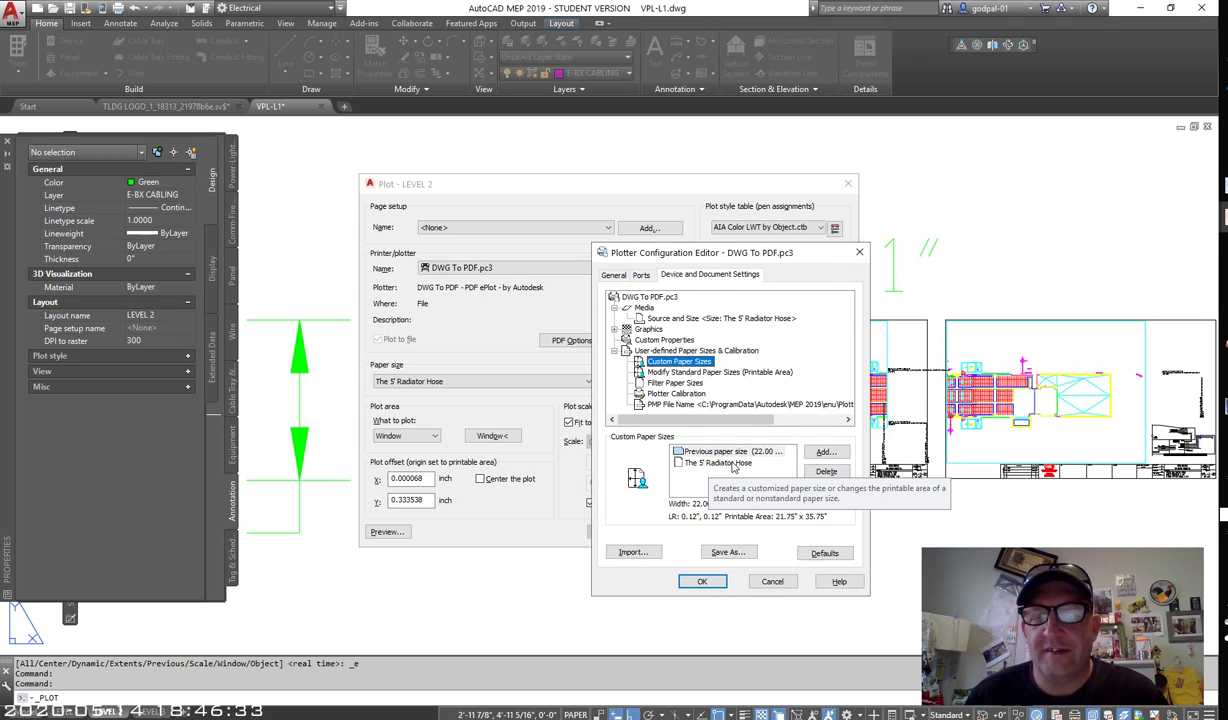
left_click(816, 455)
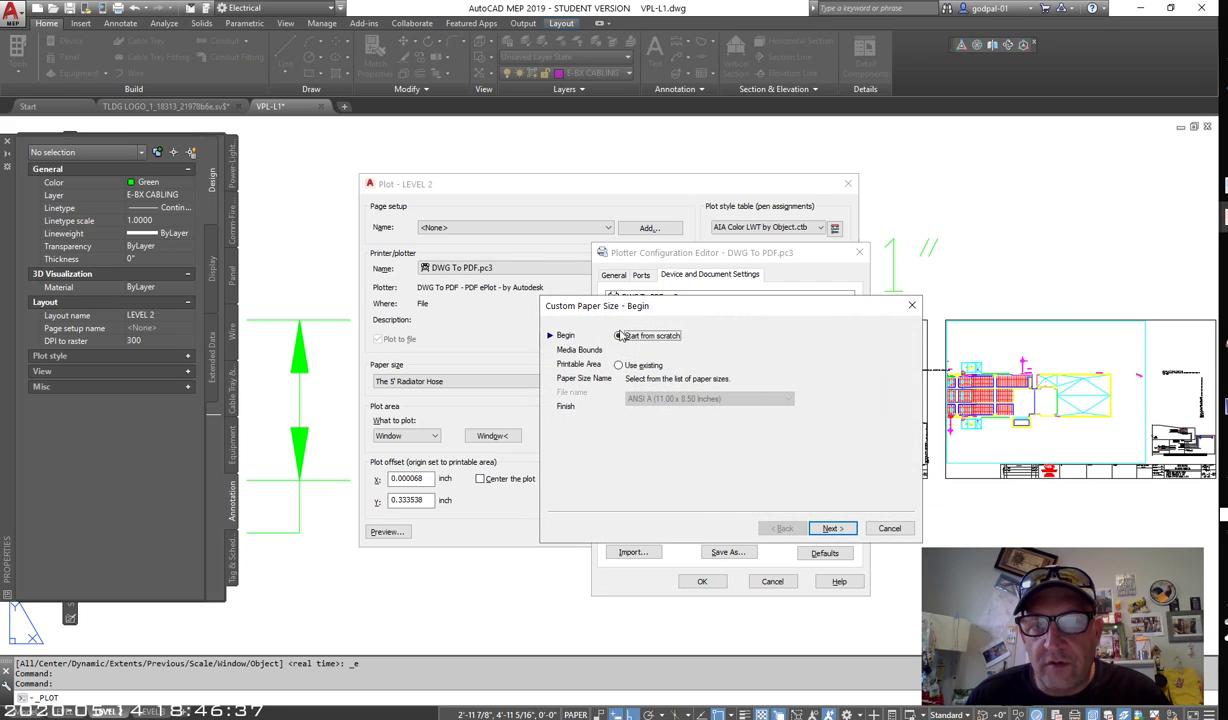
left_click(836, 527)
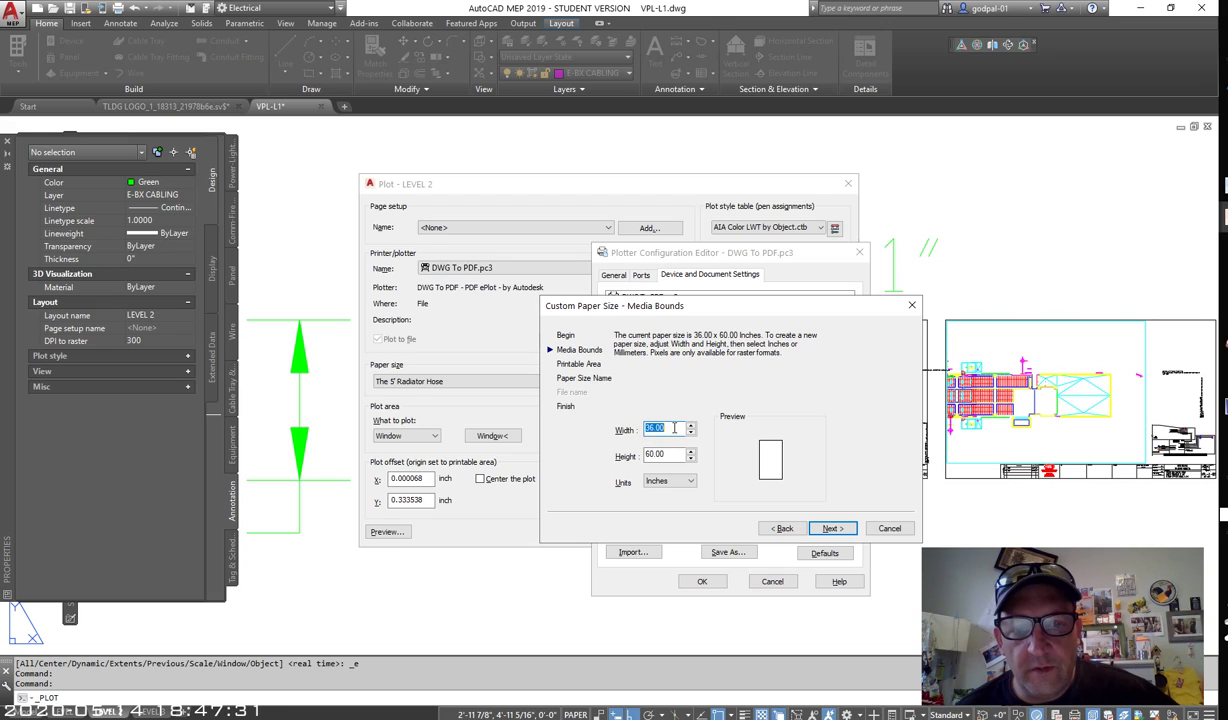
Step: Step the paper size wizard past Printable Area, then cancel it and the Plotter Configuration Editor
left_click(647, 427)
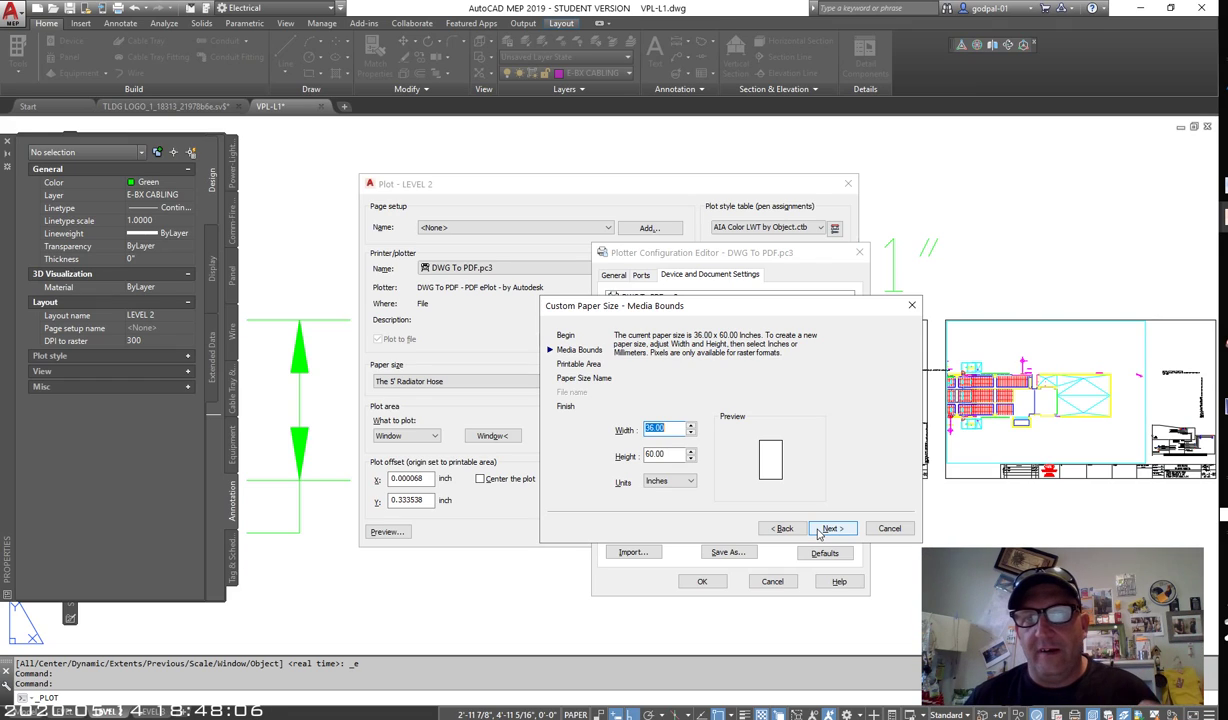
left_click(818, 530)
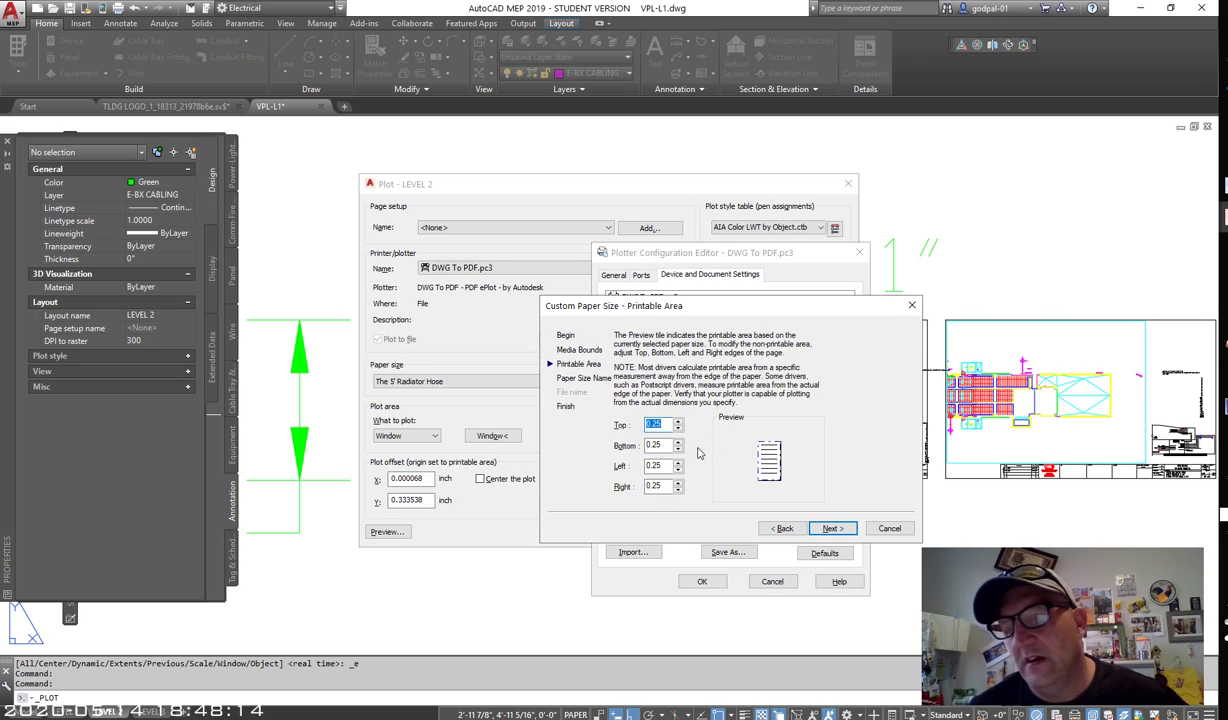
left_click(826, 532)
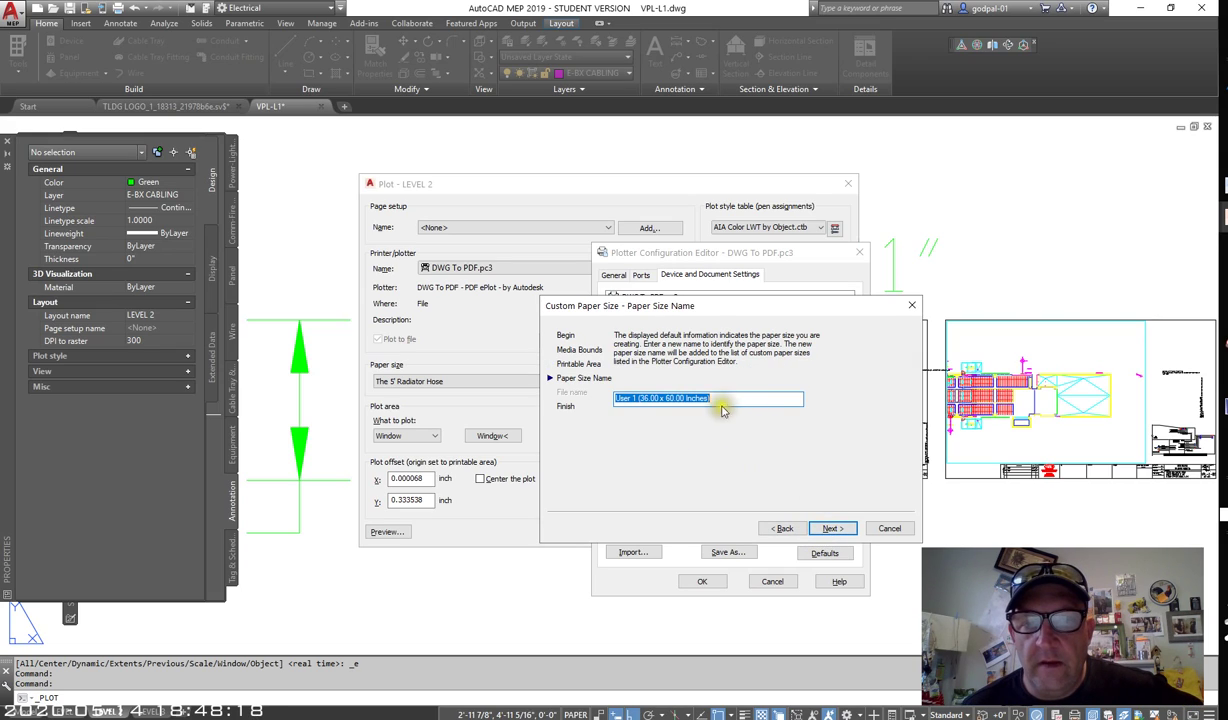
left_click(878, 531)
left_click(715, 464)
left_click(768, 580)
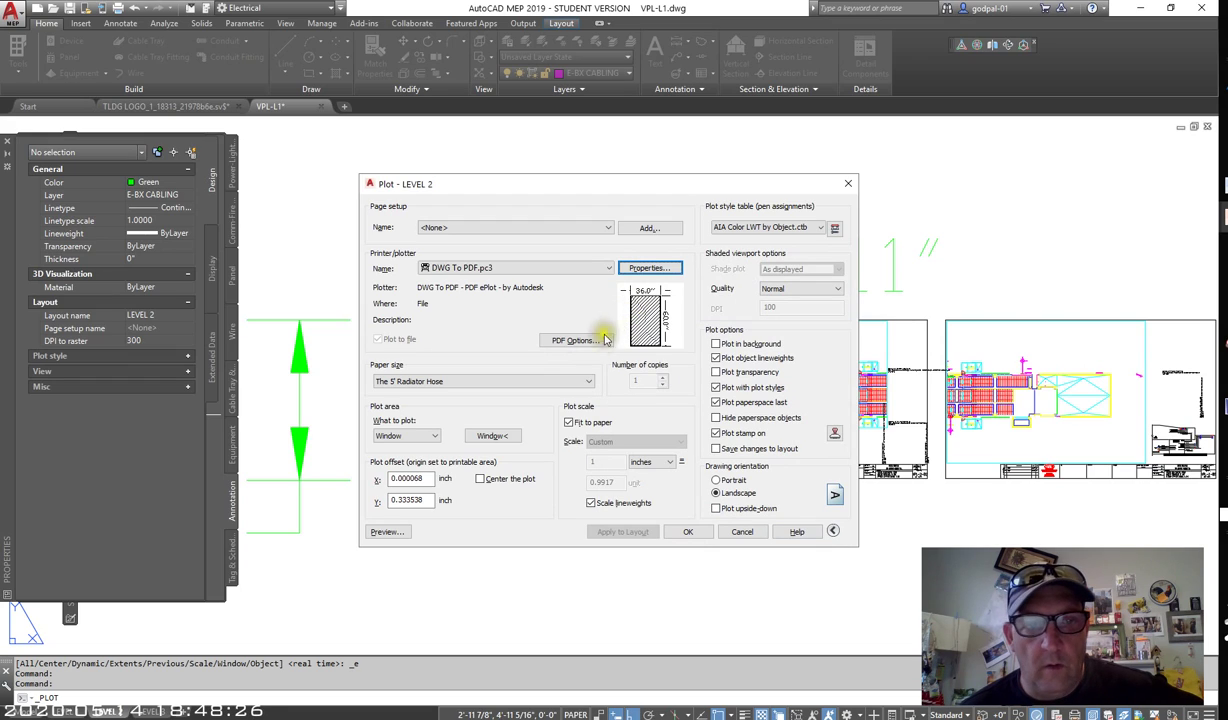
Step: Choose Previous paper size (22.00 x 36.00 inches) for the LEVEL 2 plot
left_click(537, 382)
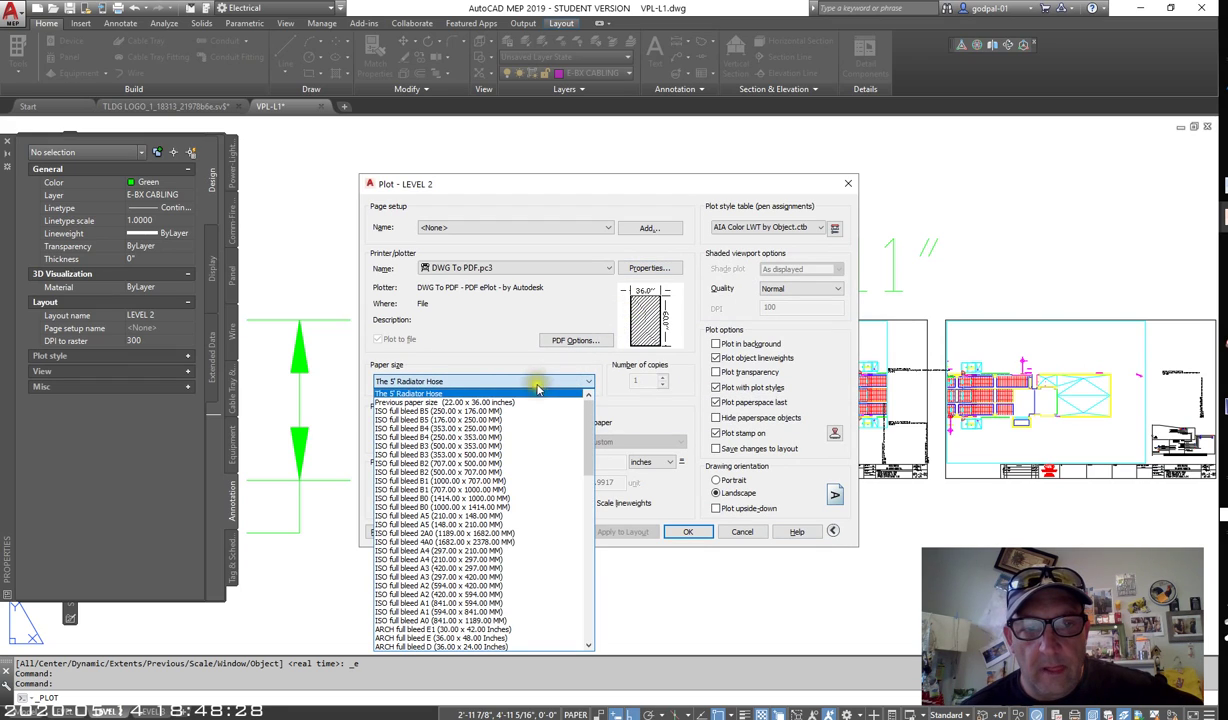
left_click(485, 402)
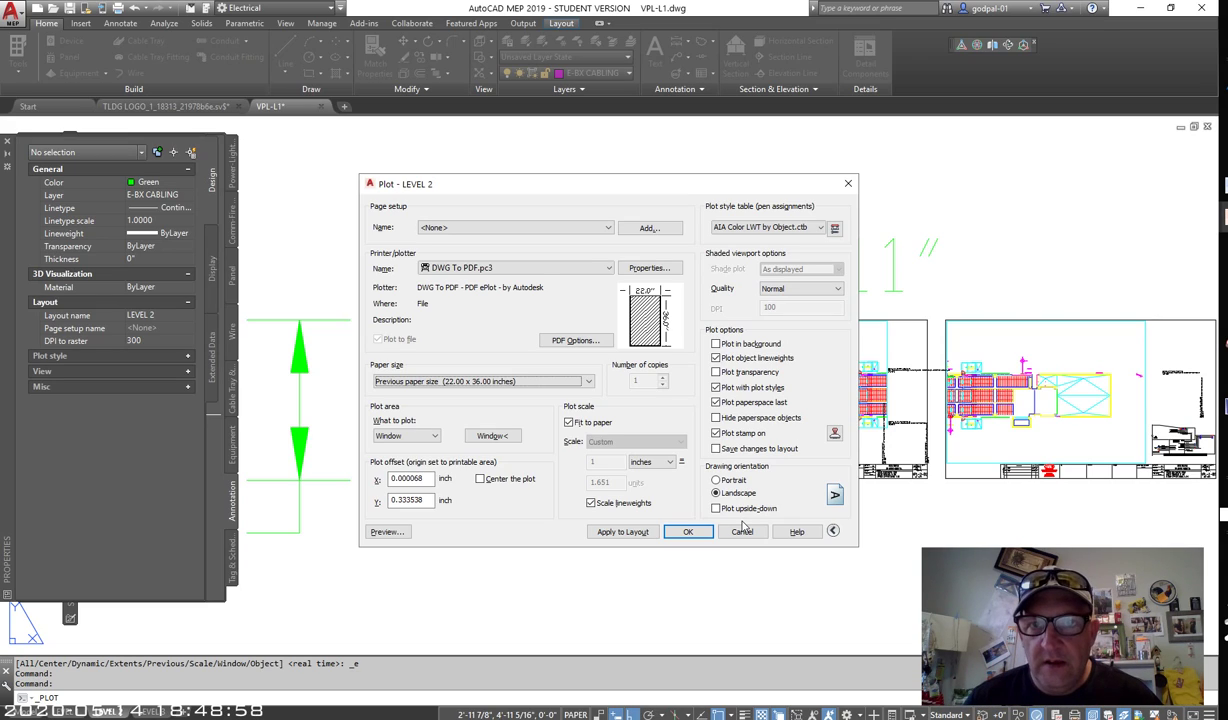
left_click(798, 228)
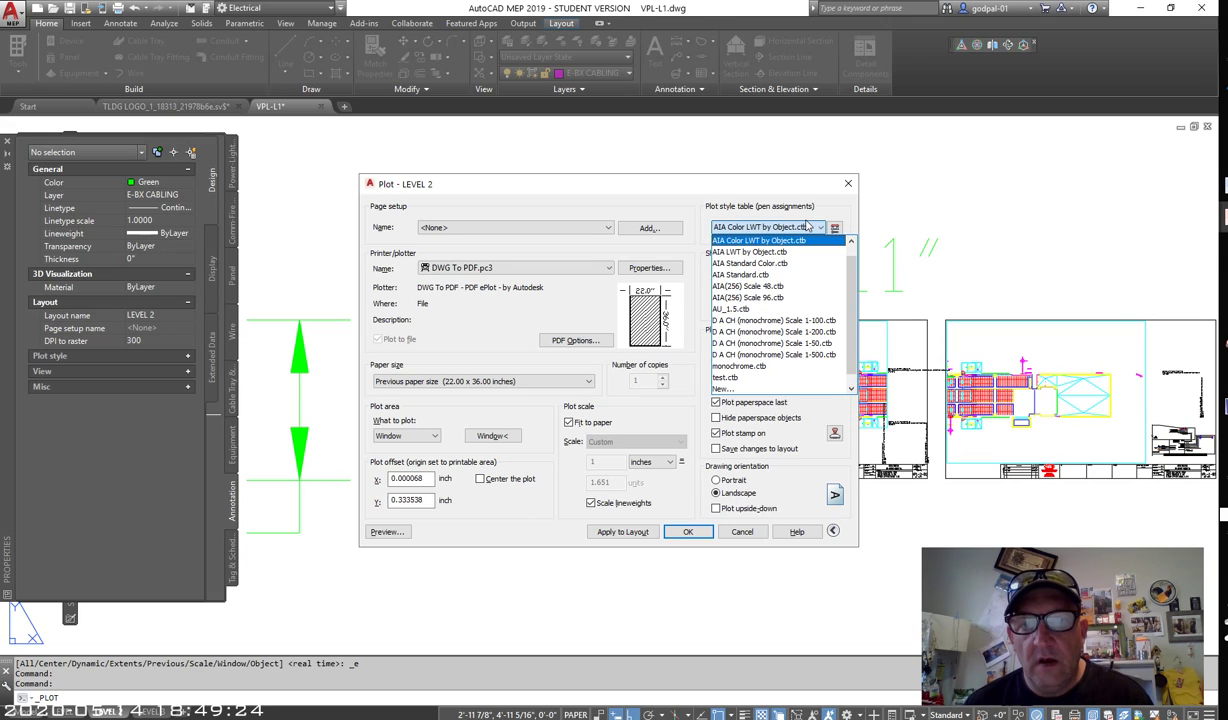
left_click(852, 316)
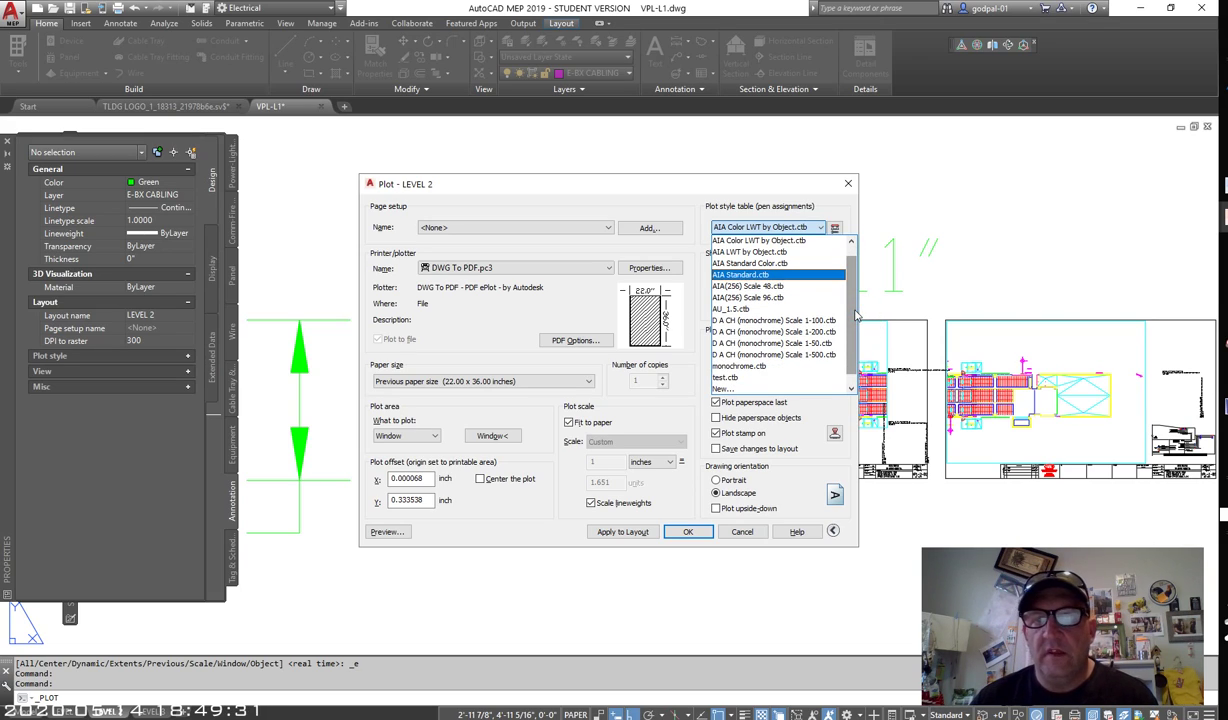
Step: Open AIA Color LWT by Object.ctb for editing and check Color 3 keeps Use object color
left_click(835, 230)
left_click(835, 230)
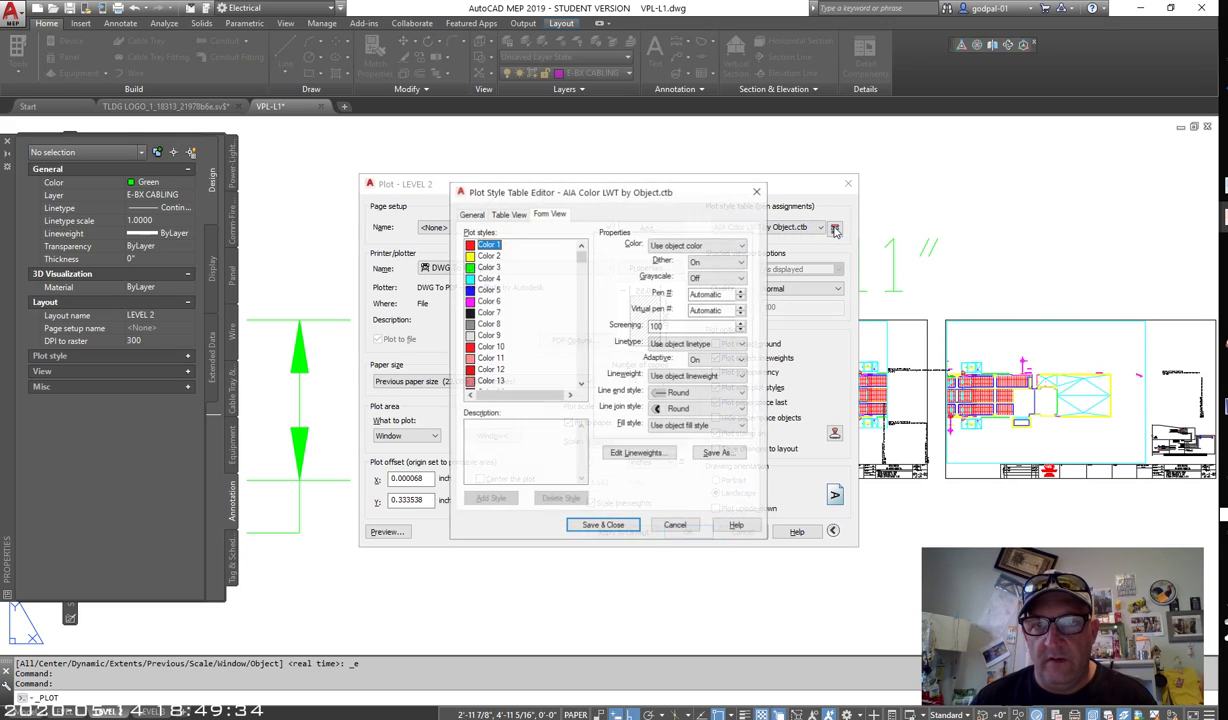
left_click(698, 193)
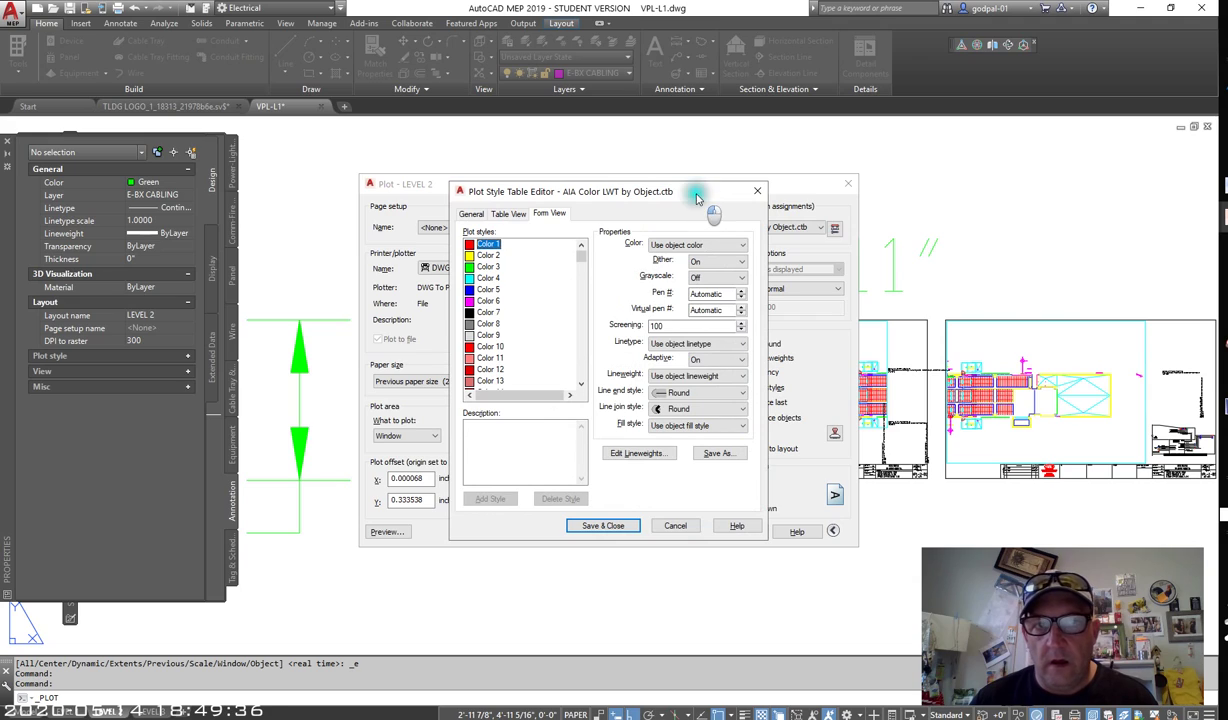
left_click_drag(704, 197, 928, 217)
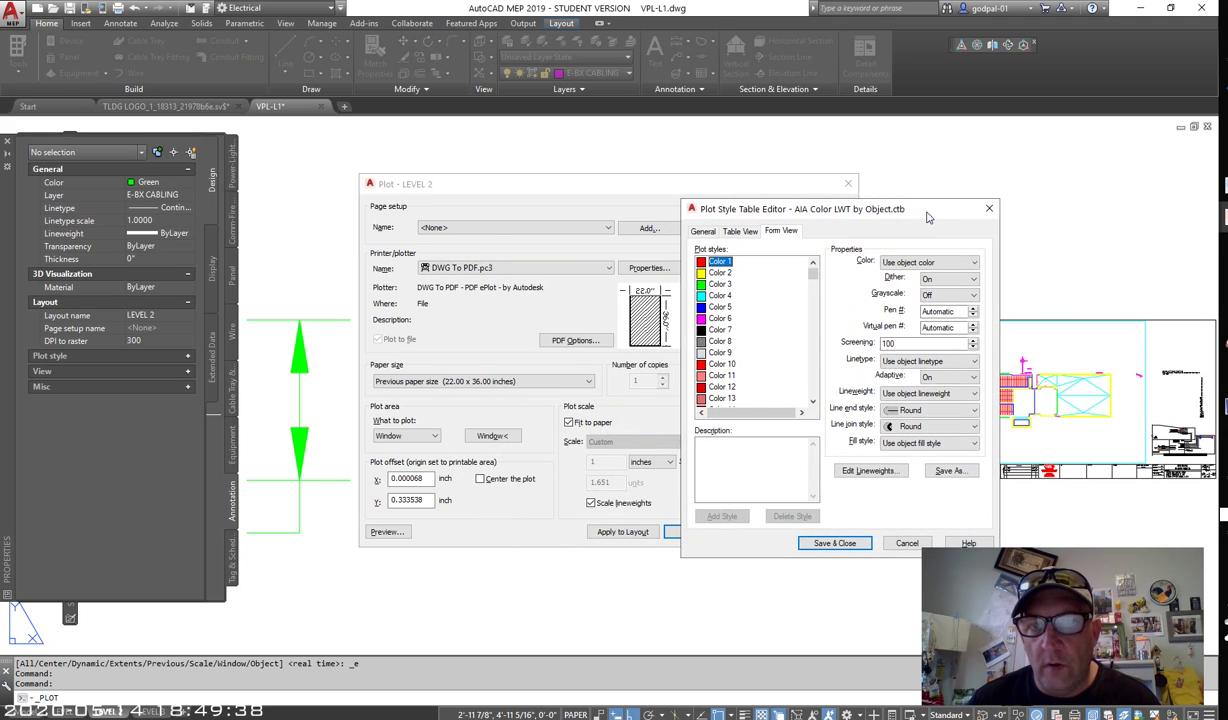
left_click(720, 285)
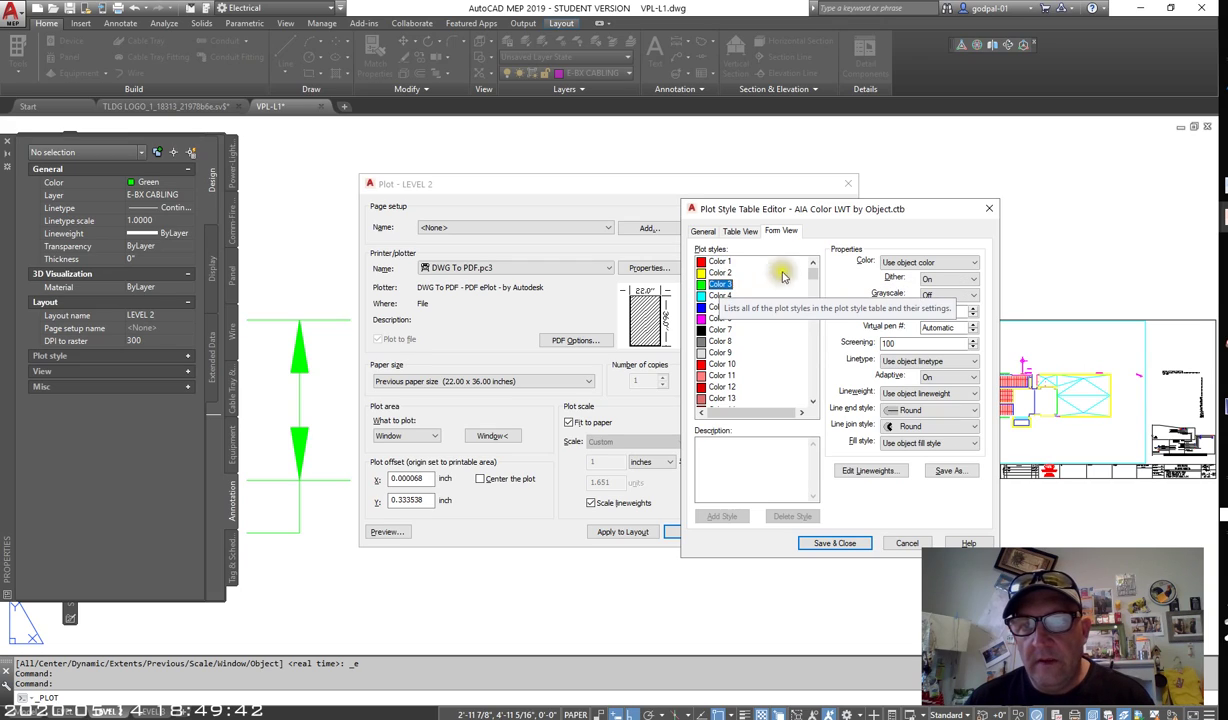
left_click(913, 263)
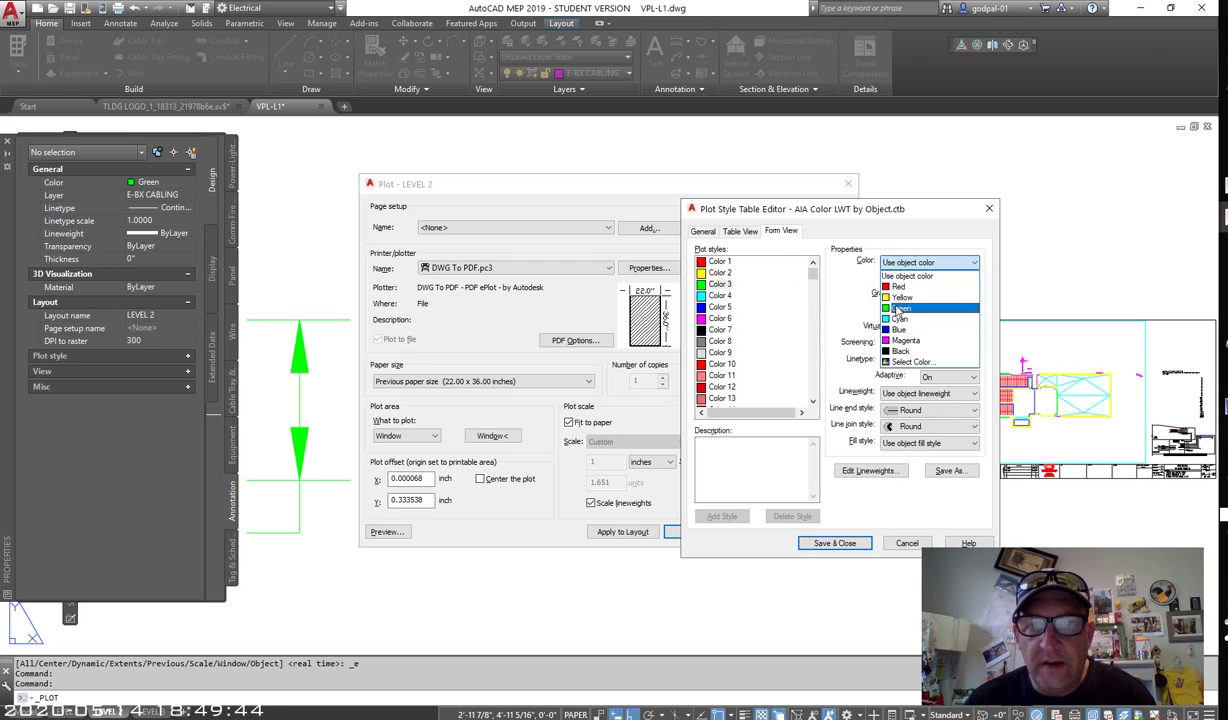
left_click(895, 274)
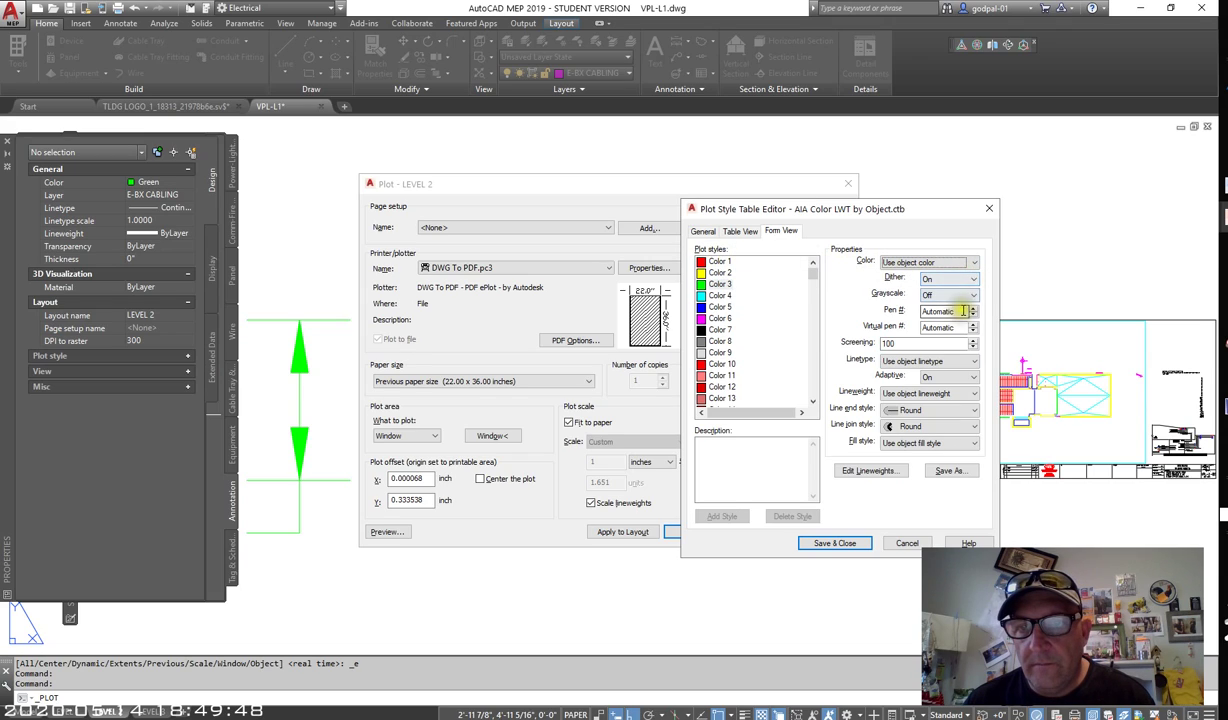
left_click(945, 263)
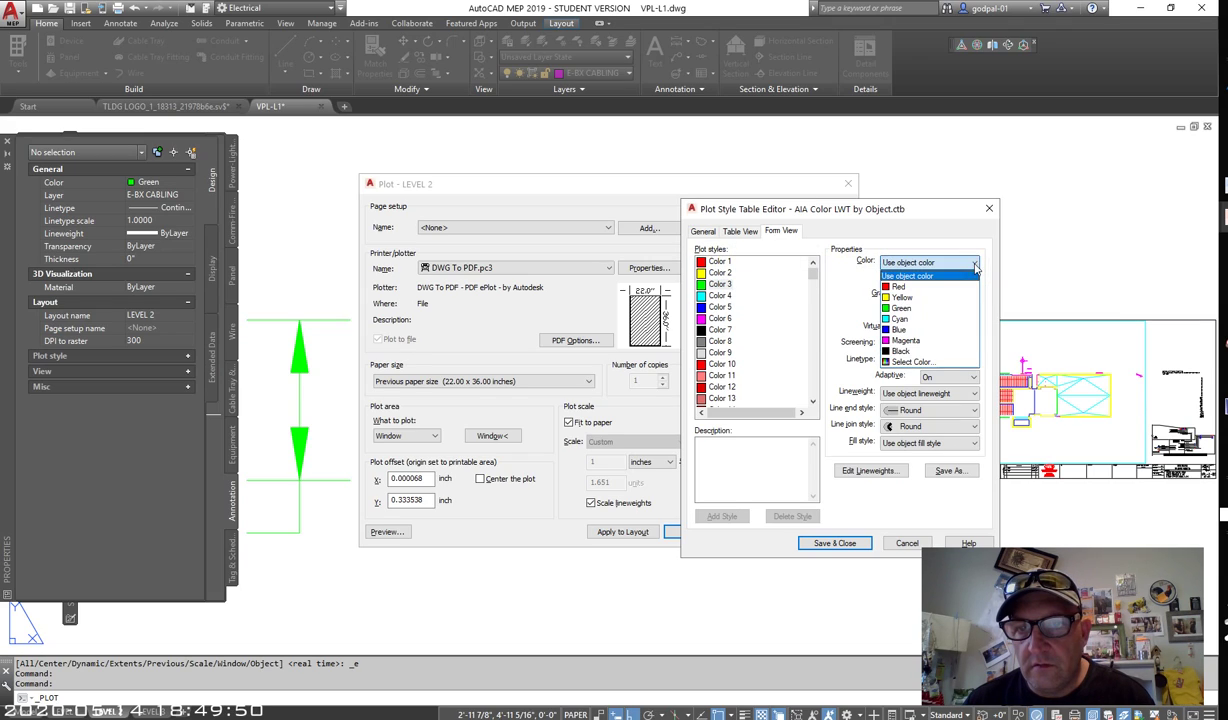
left_click(943, 265)
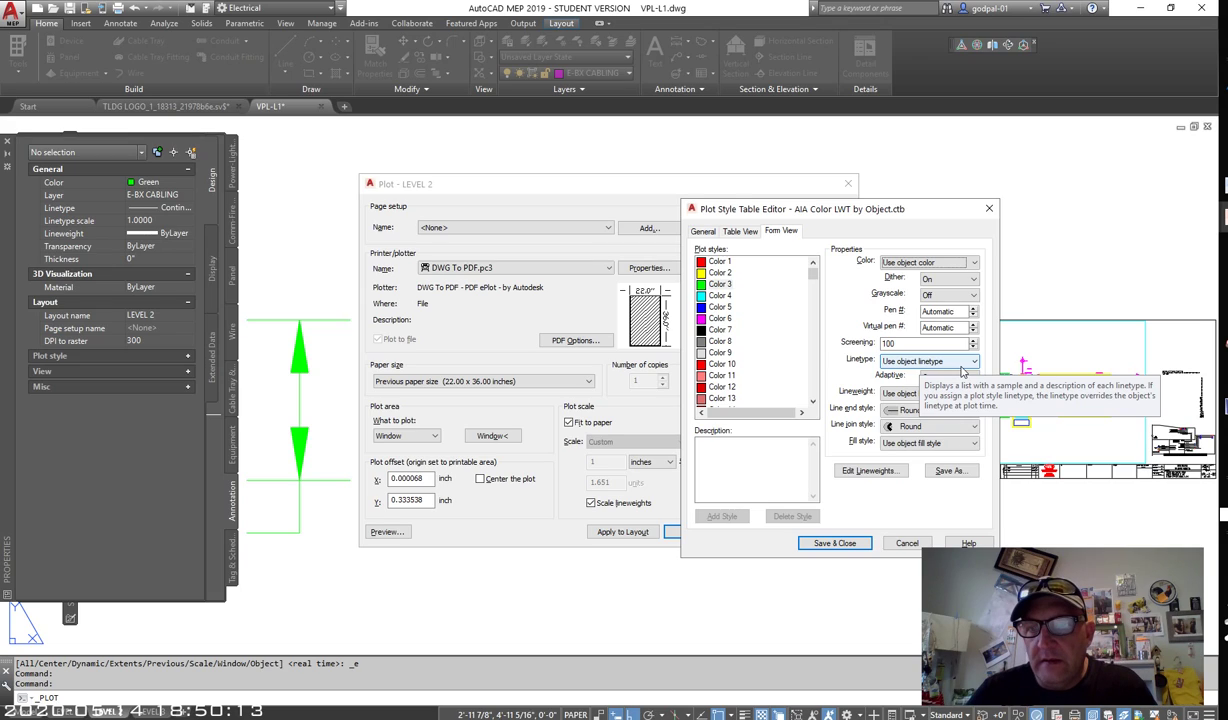
Step: Review Color 3's Automatic pen number and Color 1's settings, then cancel the editor unsaved
double_click(954, 310)
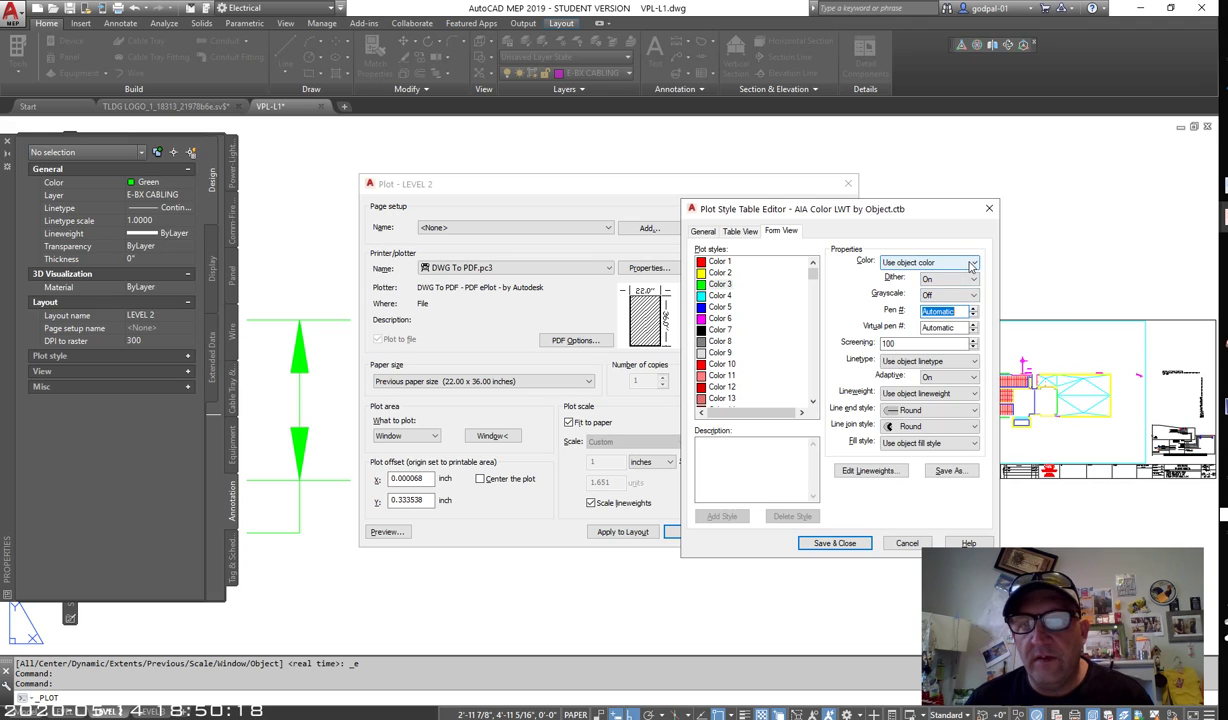
mouse_move(812, 268)
left_mouse_down()
mouse_move(815, 398)
mouse_move(820, 276)
left_mouse_up()
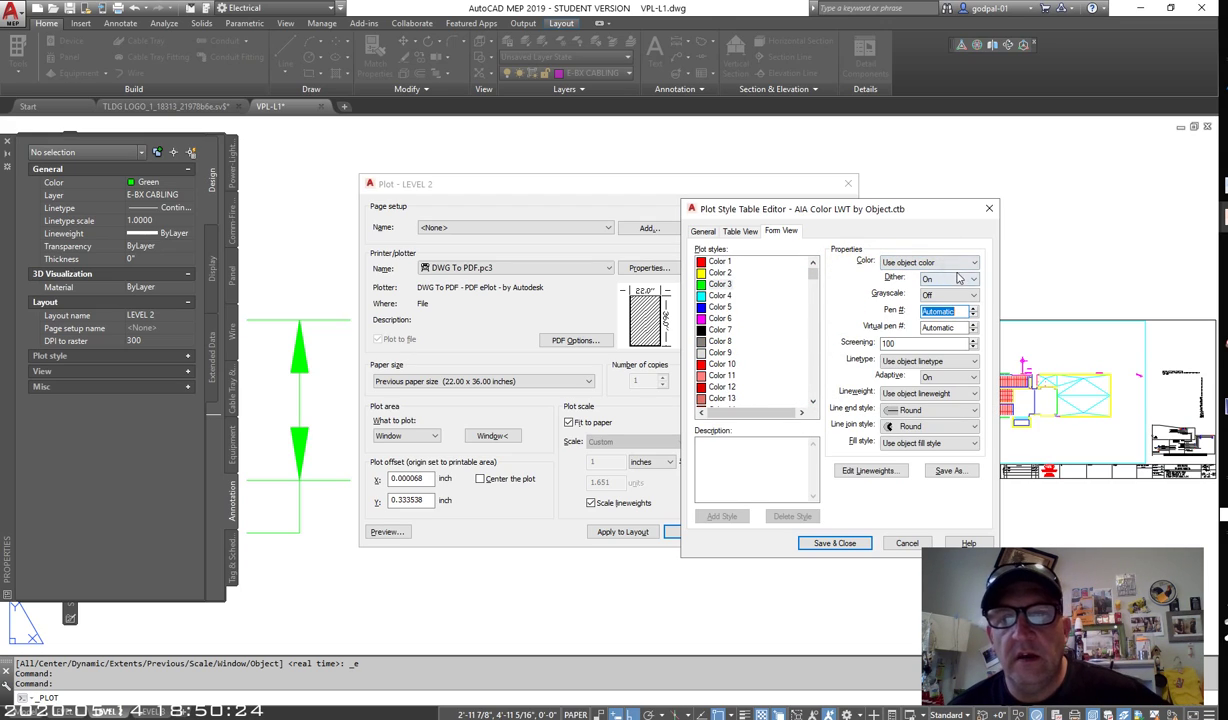
left_click(719, 262)
left_click(720, 285)
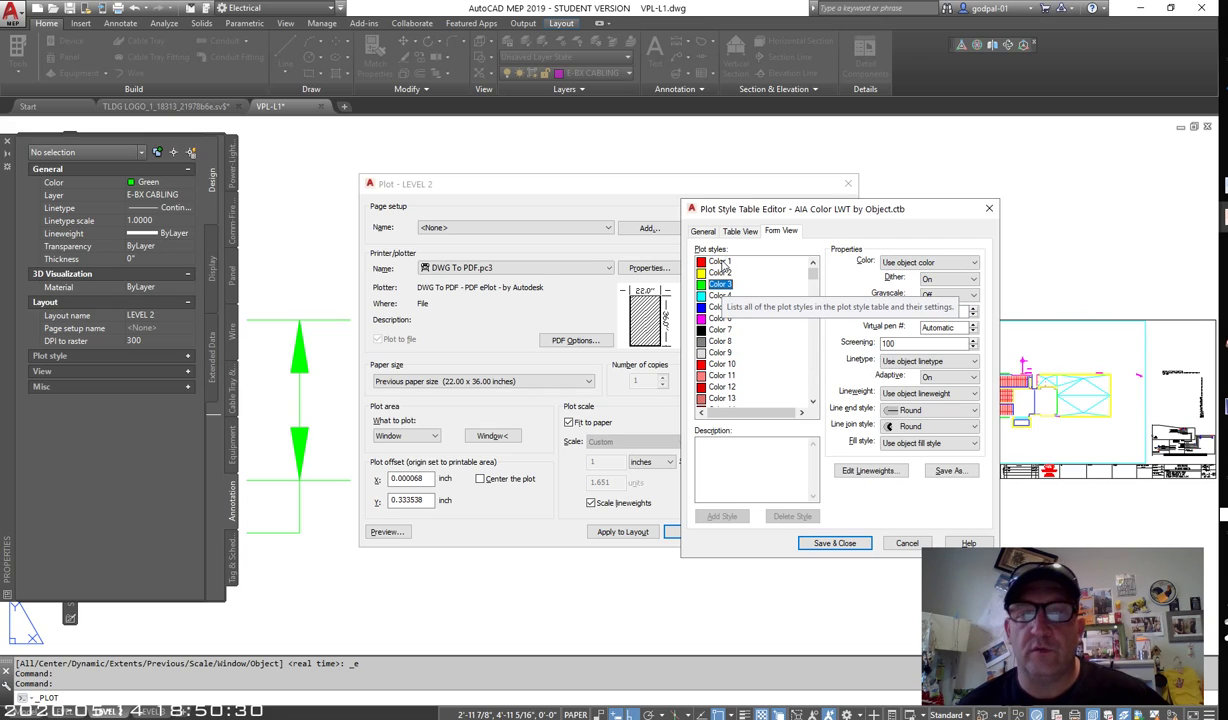
left_click(720, 262)
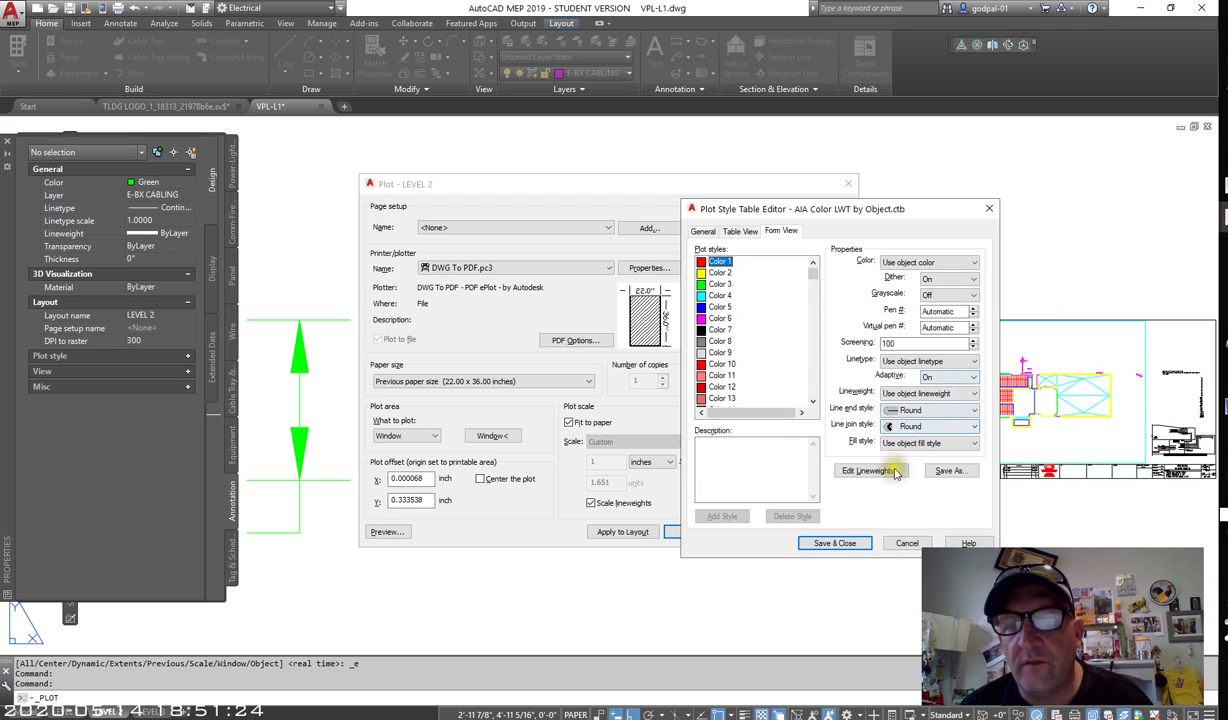
left_click(906, 544)
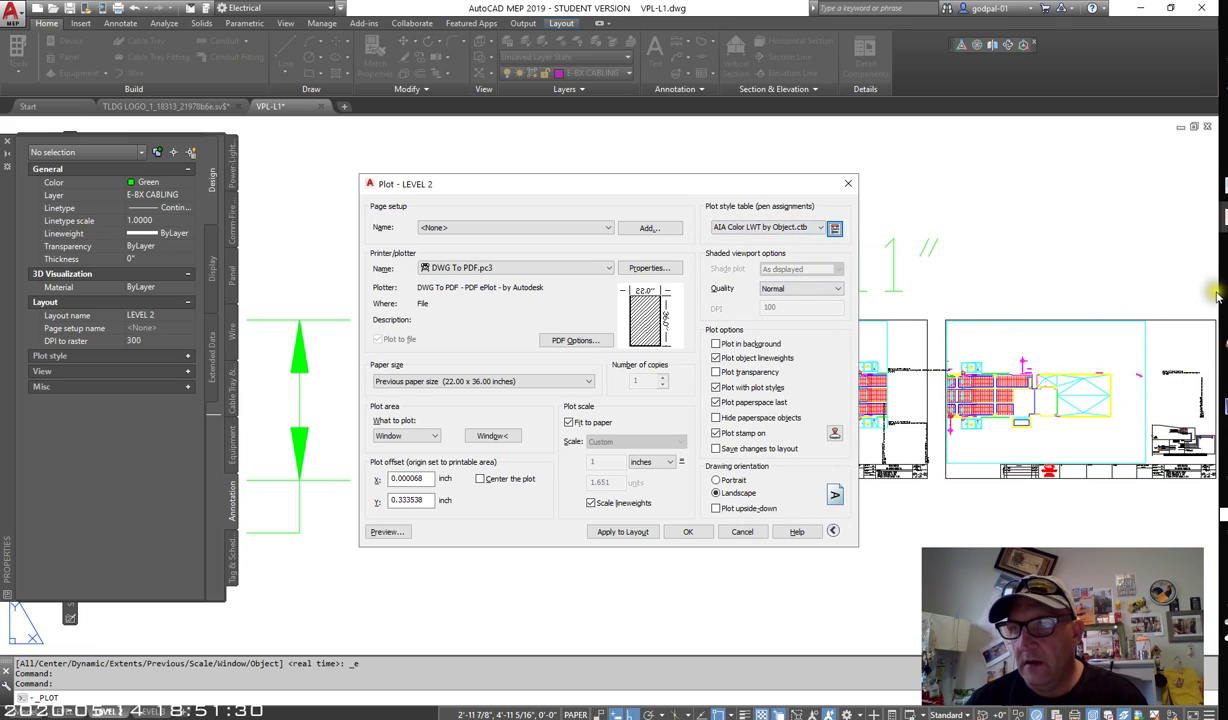
Step: Alt+Tab from AutoCAD to Revit's Leavenworth project on the 1 - Lighting floor plan
key("alt+Tab")
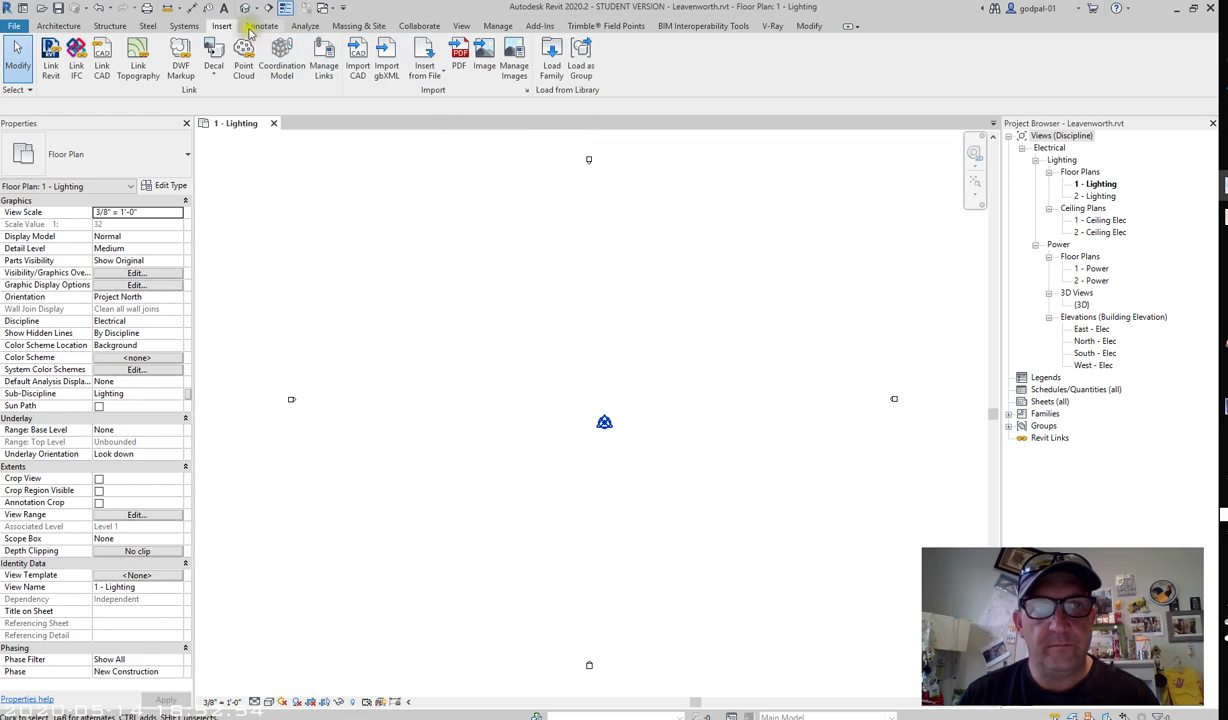
Step: Reopen Import Line Weights, which reads importlineweights-dwg-AIA.txt mapping DWG colours to line weights
left_click(527, 90)
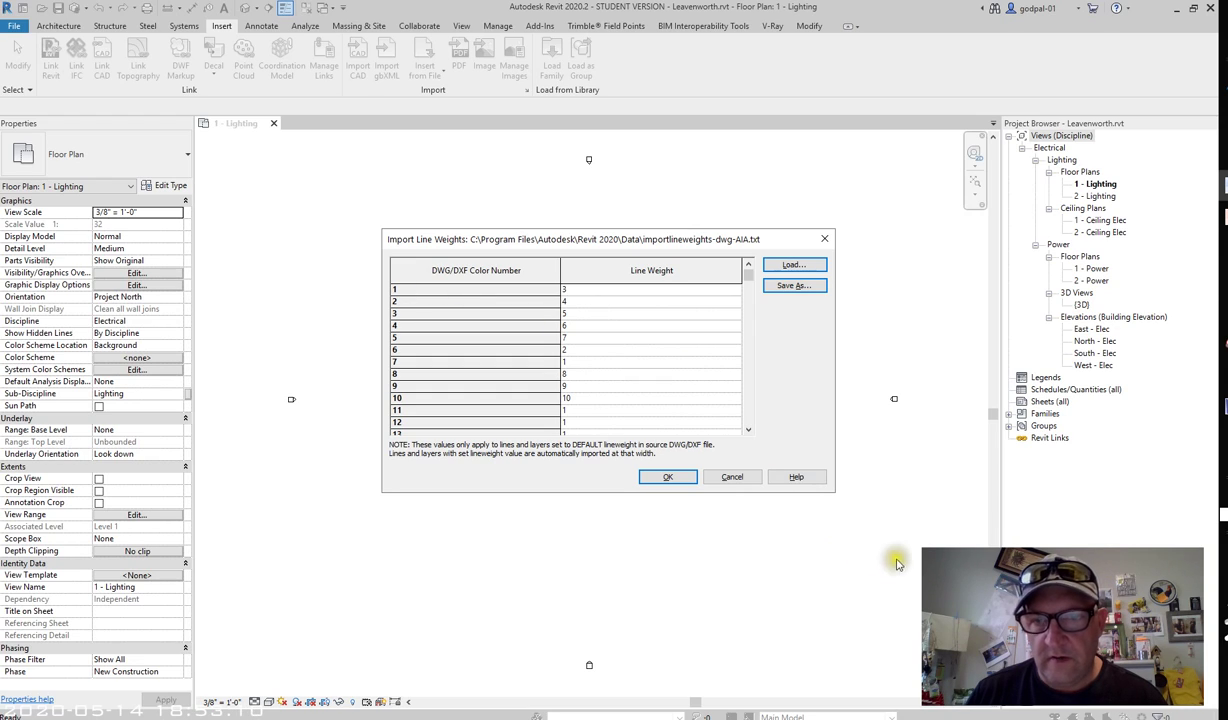
Step: Back in AutoCAD, review the AIA Color LWT by Object plot style table and close it unchanged
mouse_move(1222, 200)
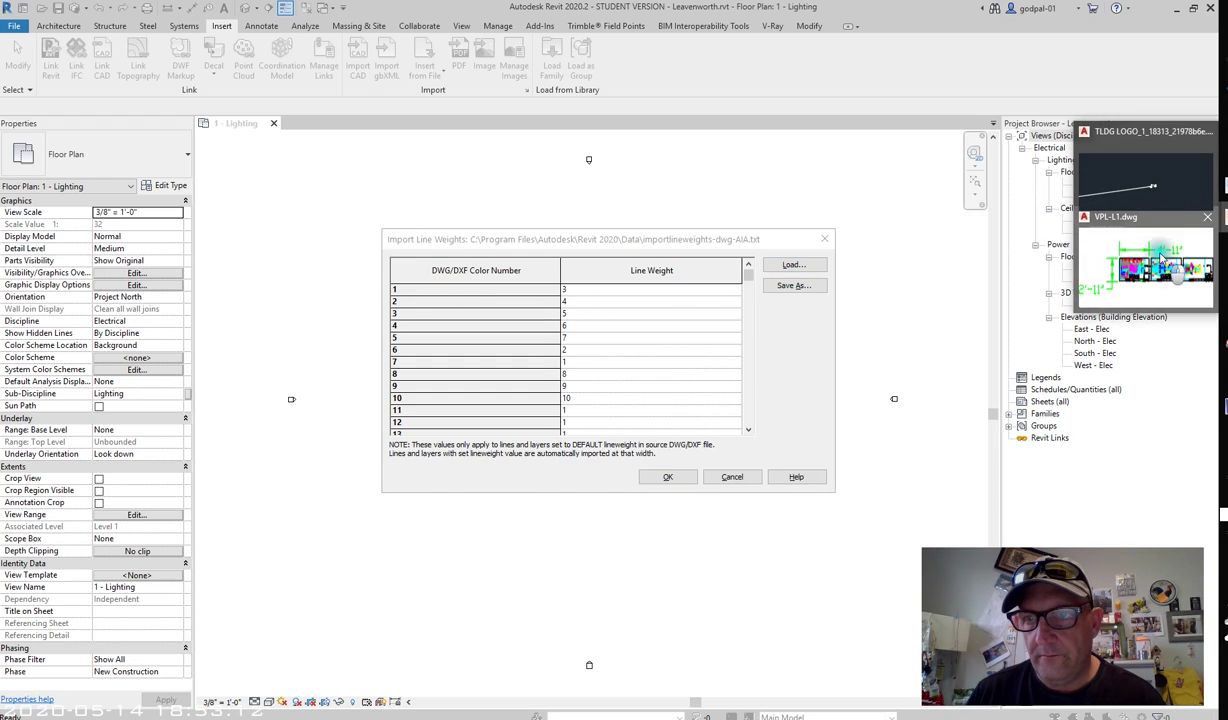
left_click(1130, 265)
left_click(835, 228)
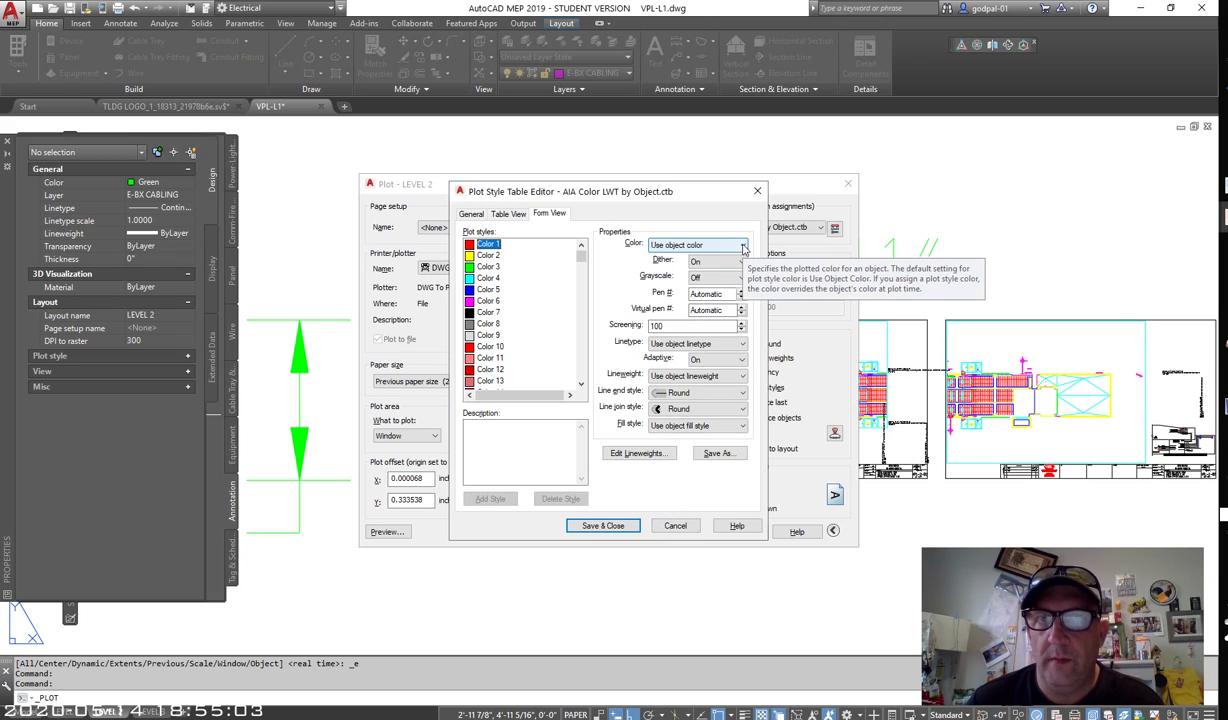
left_click(684, 529)
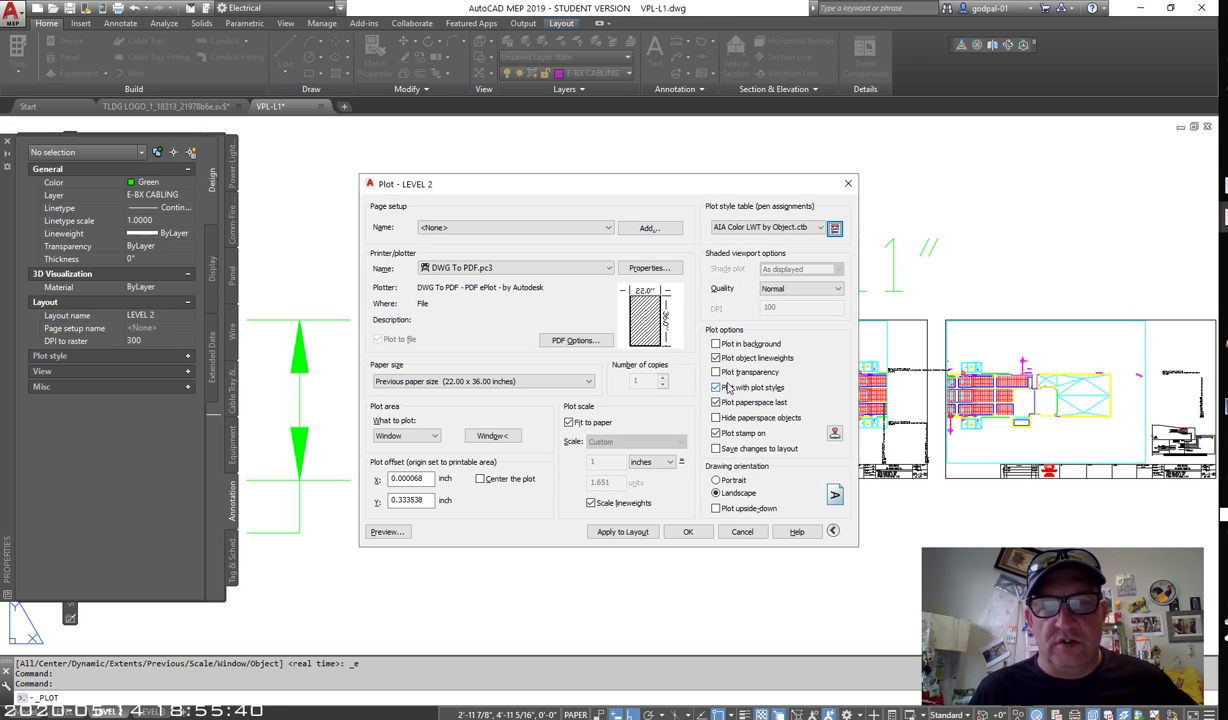
Step: Turn on Plot with plot styles, apply the settings to the LEVEL 2 layout, and close Plot
left_click(715, 387)
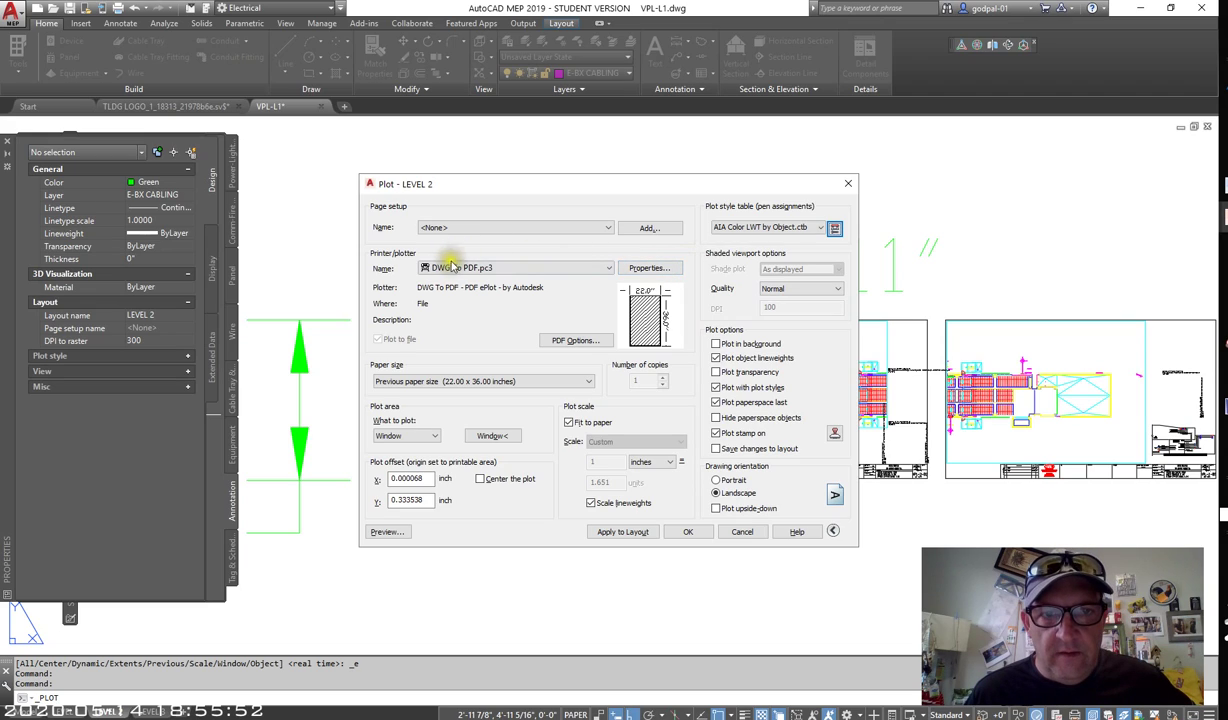
left_click(621, 533)
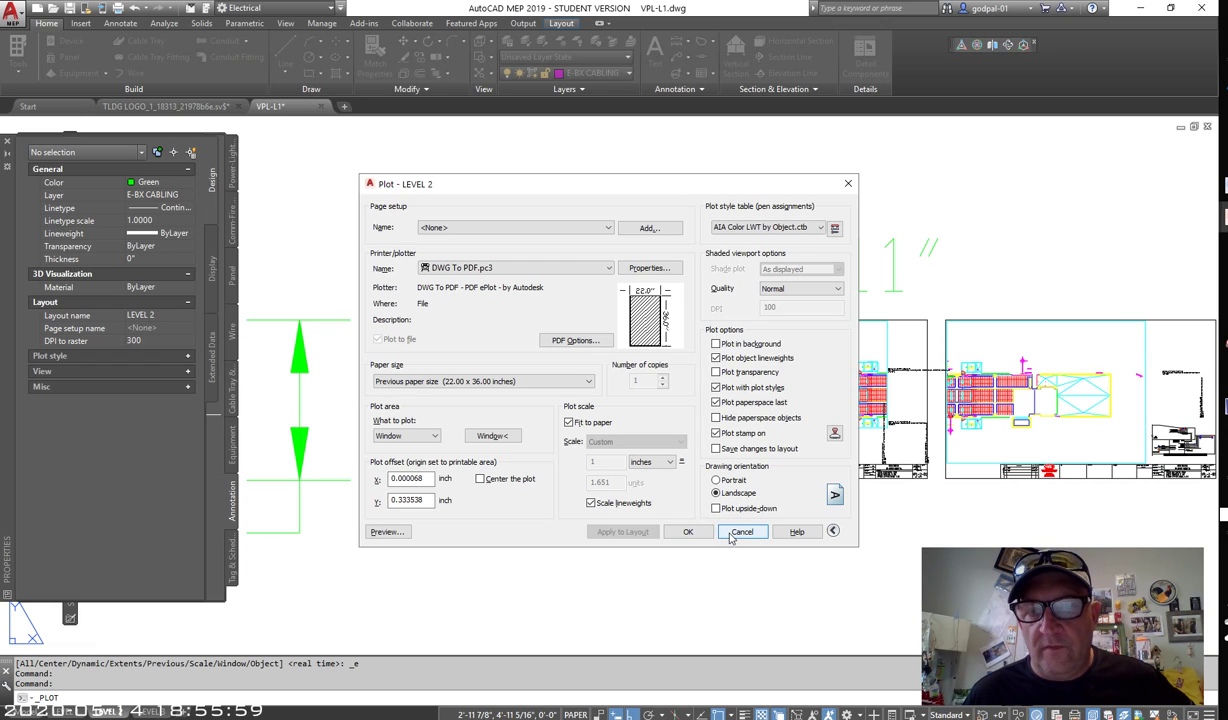
left_click(741, 532)
scroll(850, 410, "up", 5)
left_click(810, 430)
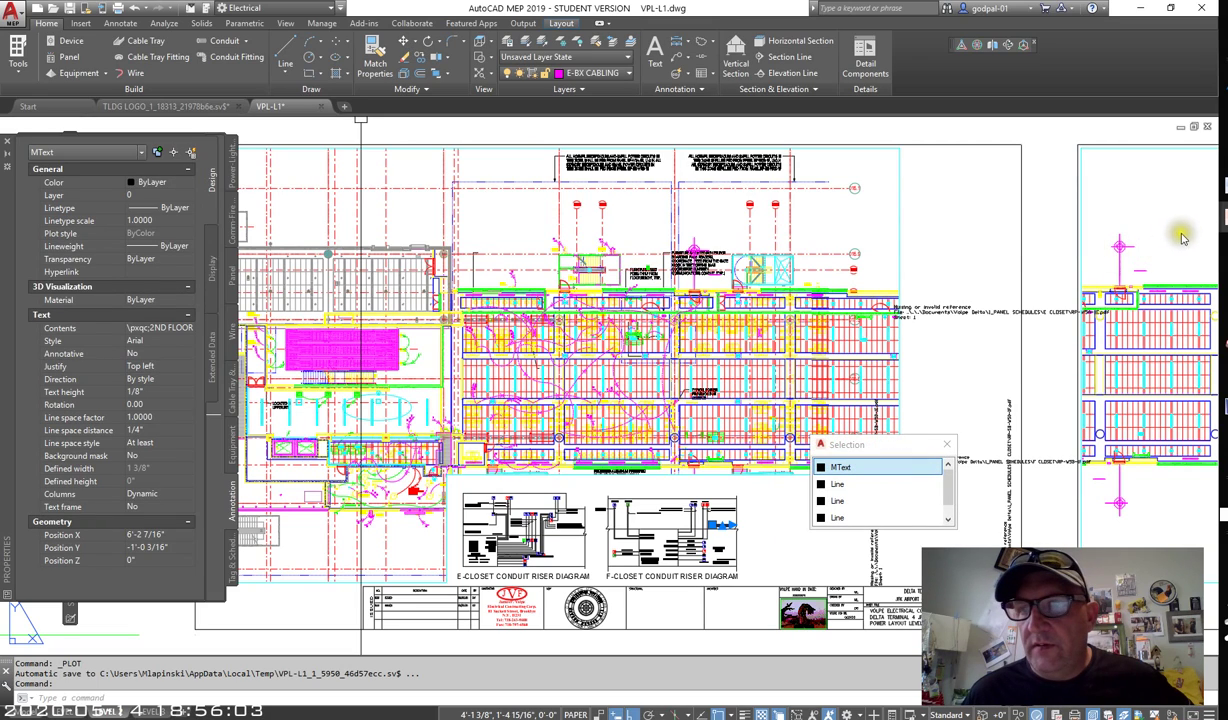
Step: In Revit, accept the import line weight table and start Link CAD for the plan
key("alt+Tab")
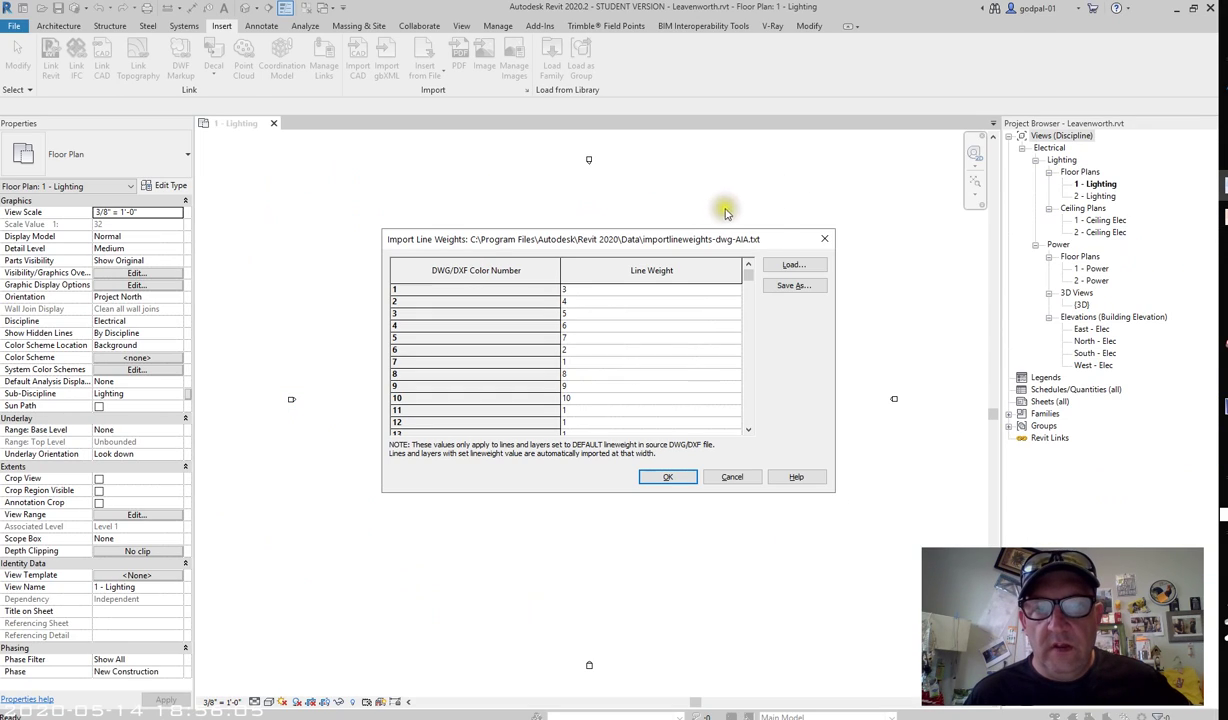
left_click(664, 476)
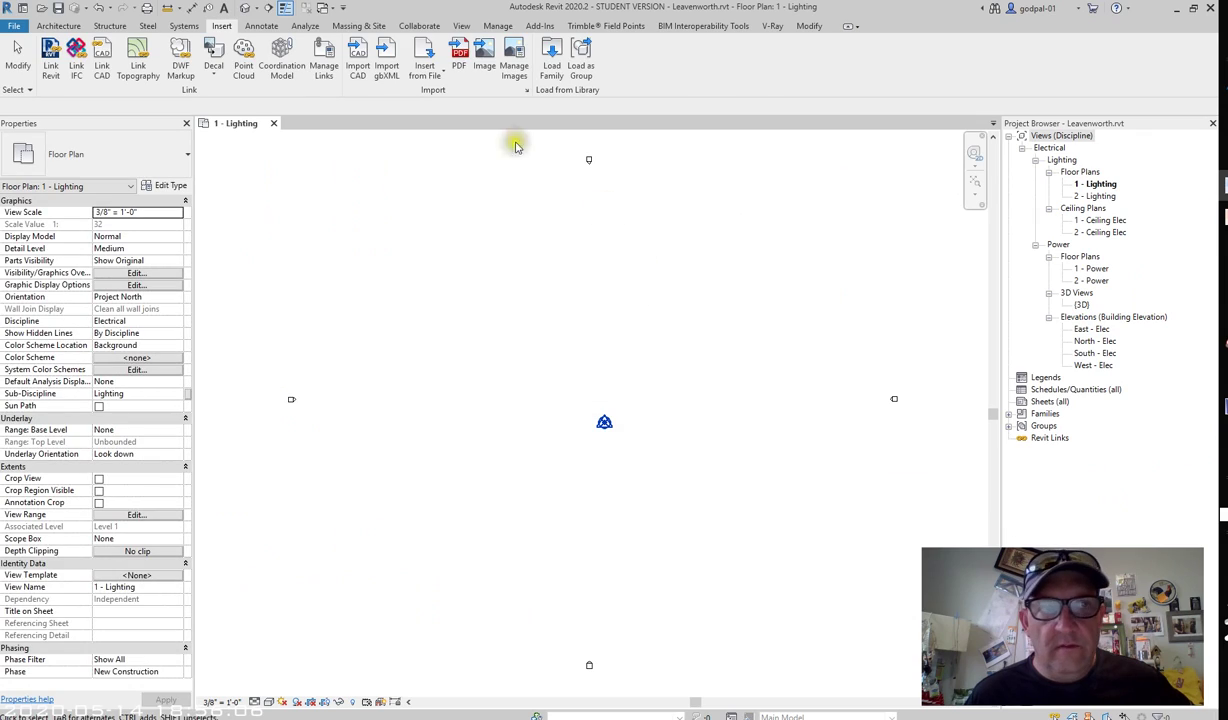
left_click(101, 58)
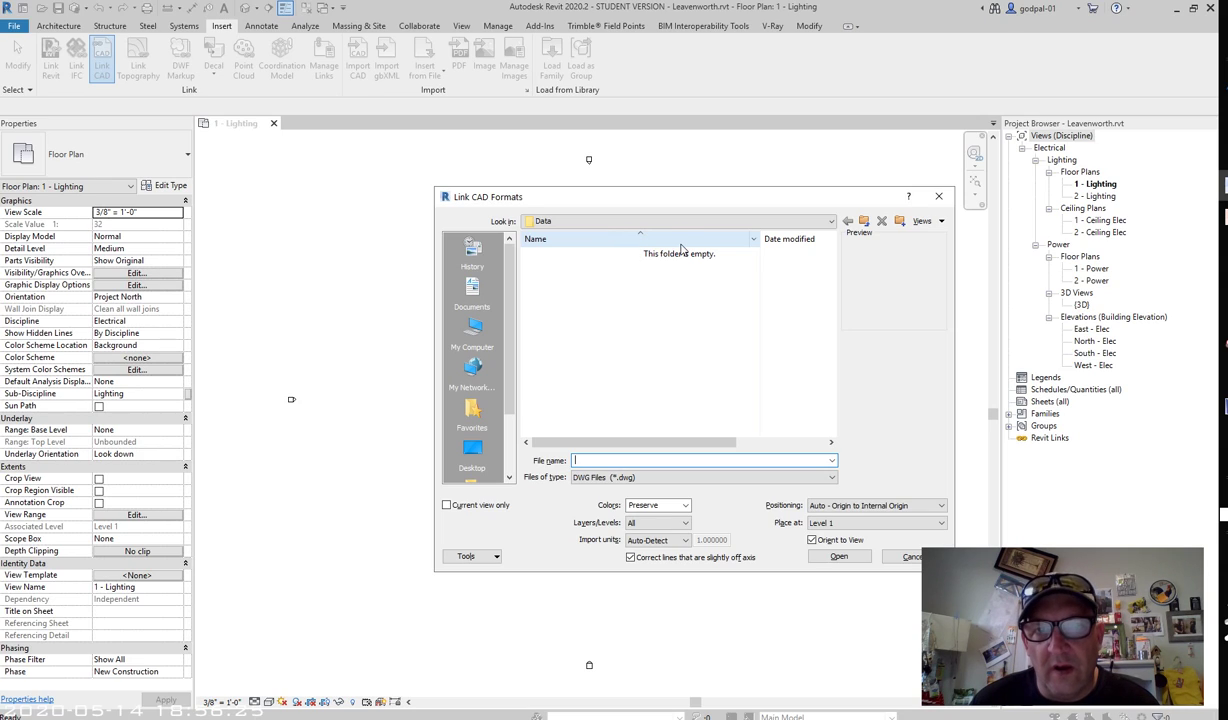
Step: Choose VPL-L1.dwg from D:\Revit Instructional Lecture & Lab Files\c07 Interop, Auto - Center to Center, at Level 1
left_click(632, 222)
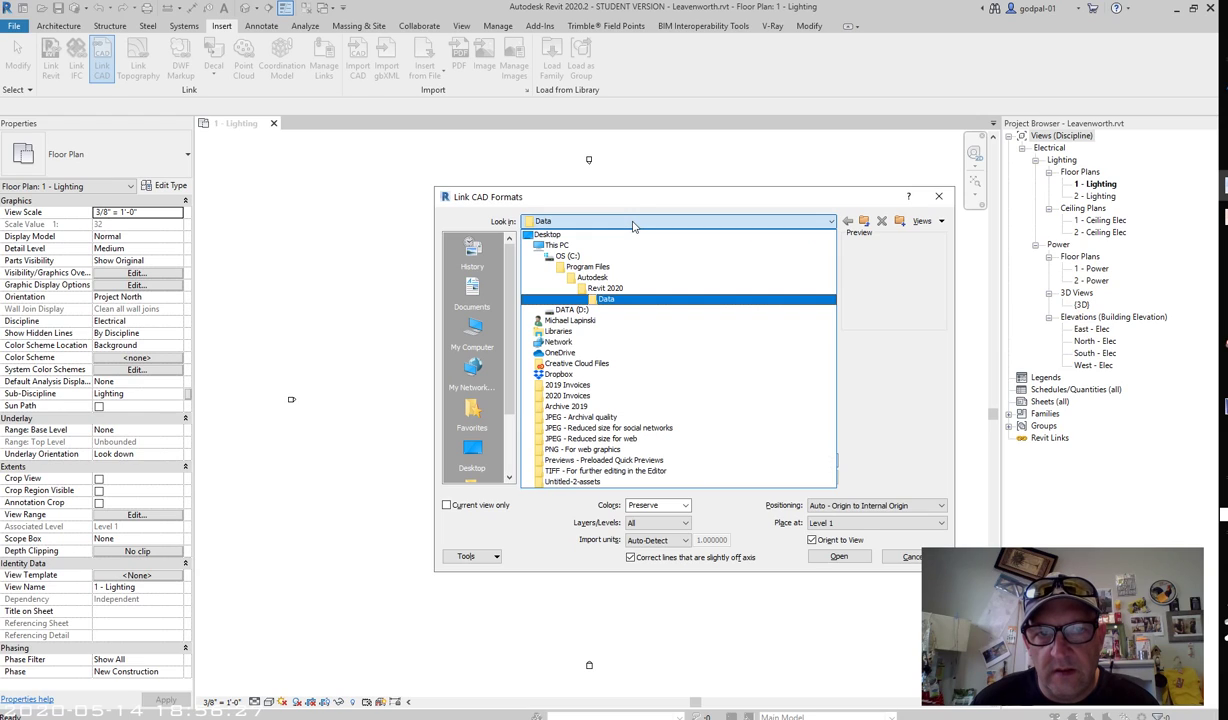
left_click(580, 310)
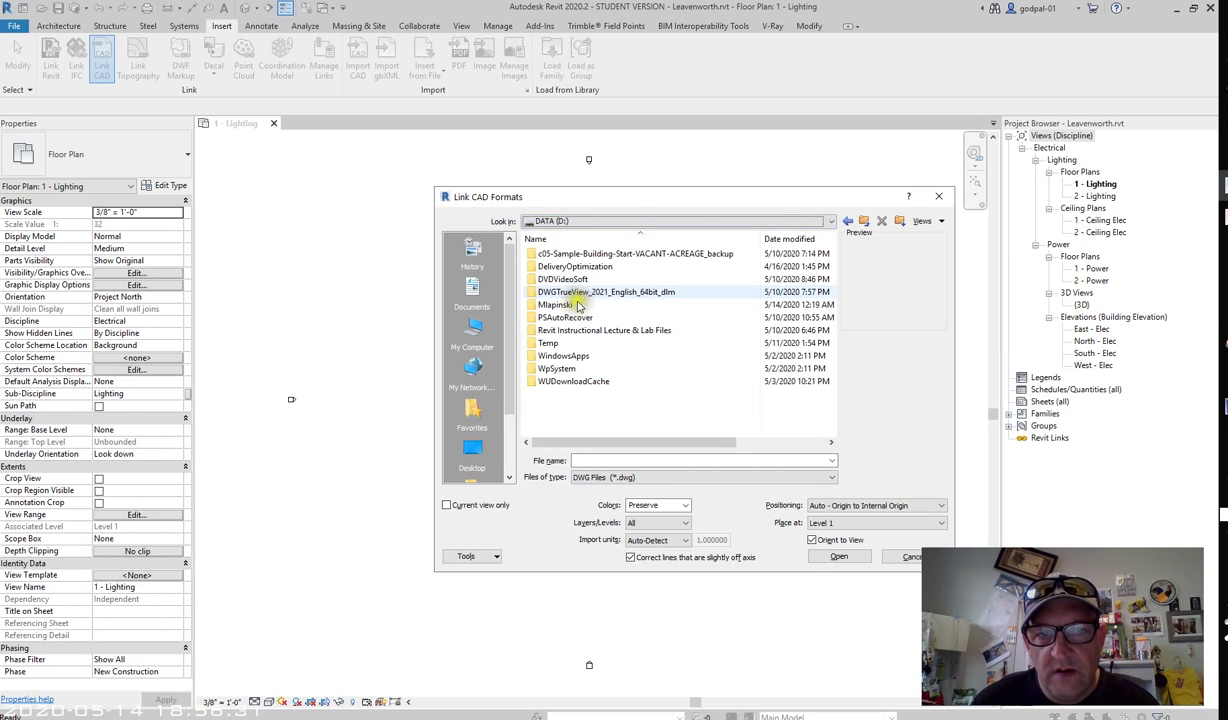
double_click(573, 330)
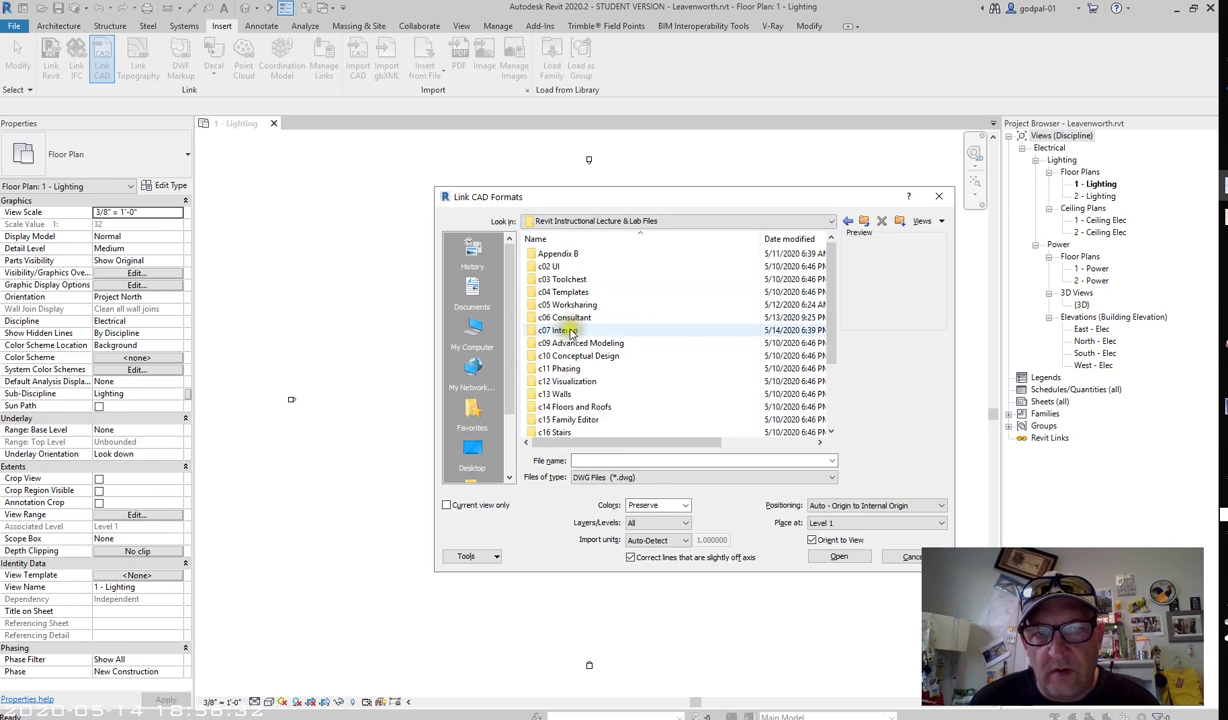
double_click(570, 331)
left_click(562, 304)
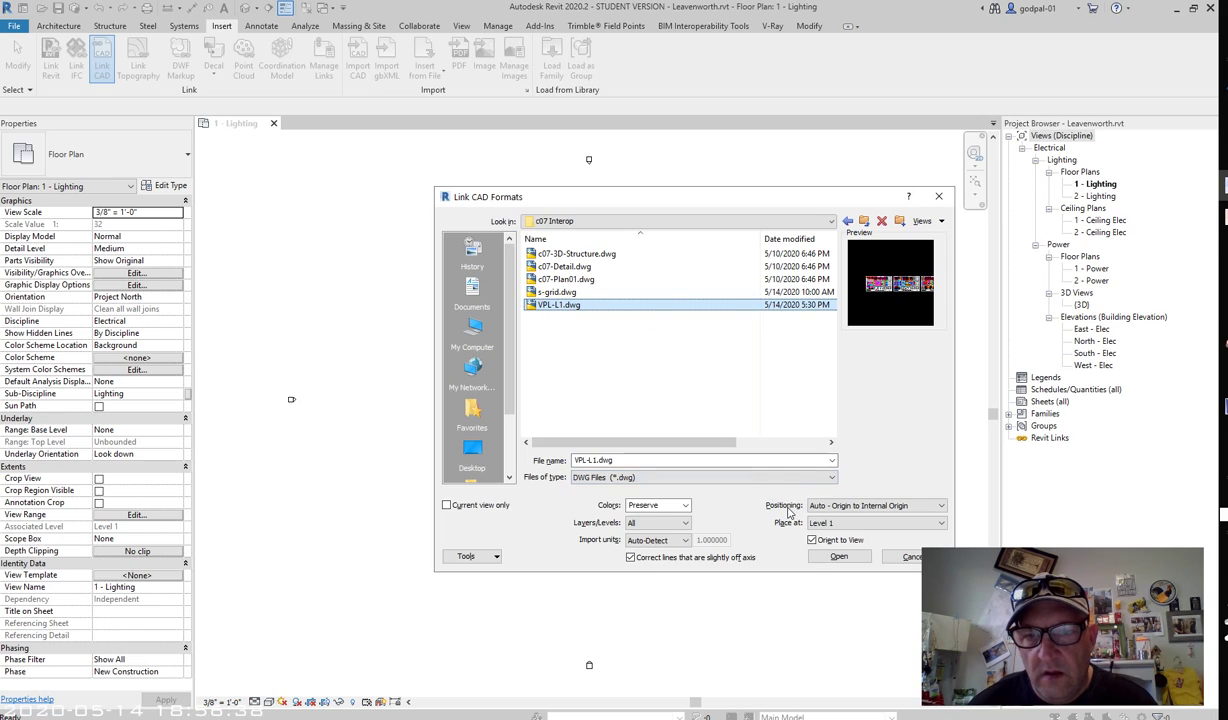
left_click(850, 505)
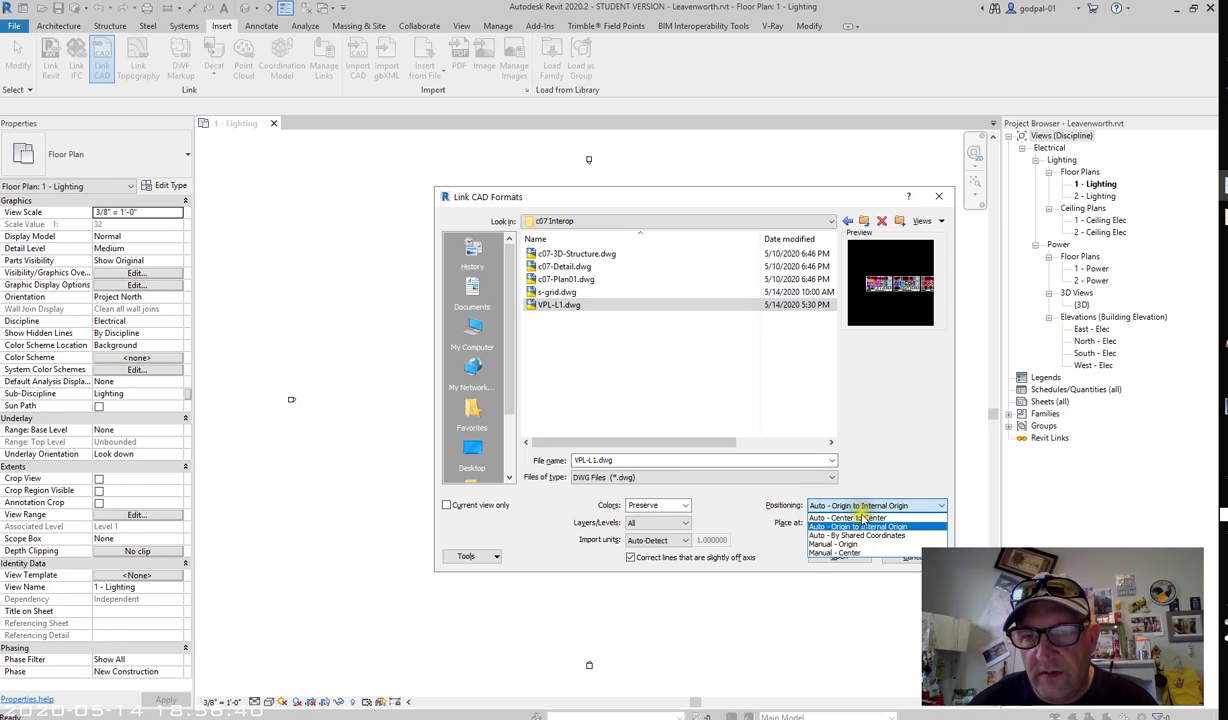
left_click(858, 517)
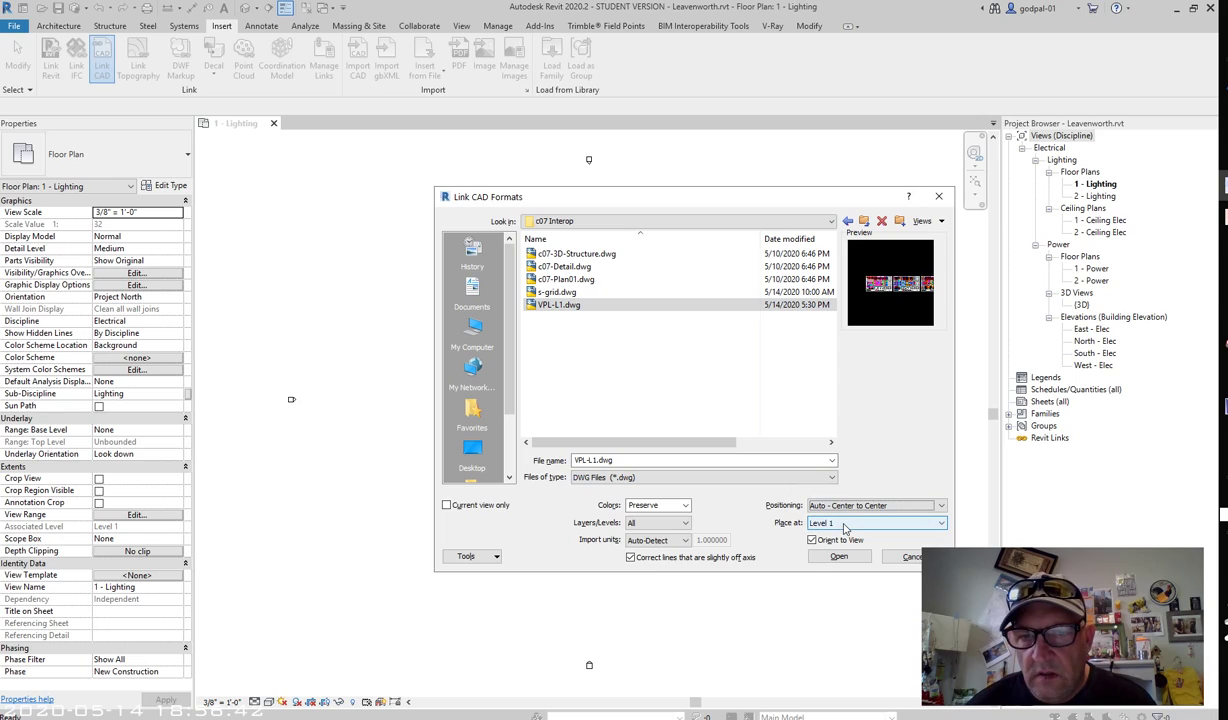
left_click(845, 528)
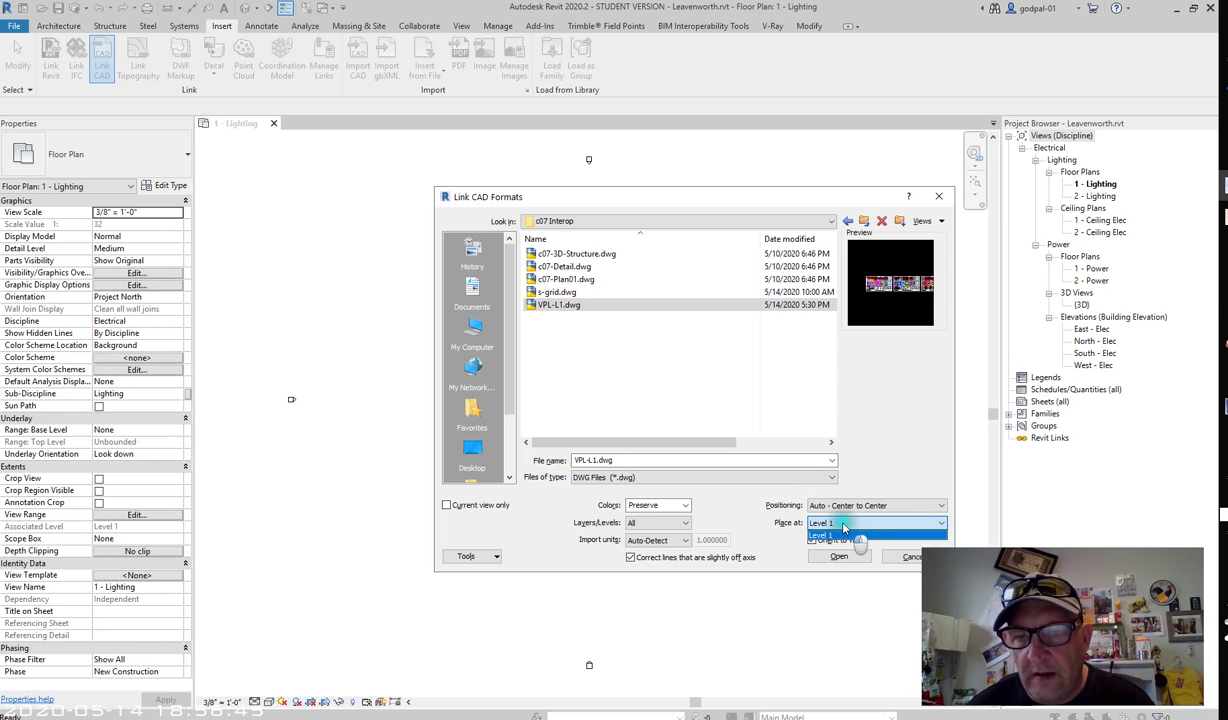
left_click(843, 528)
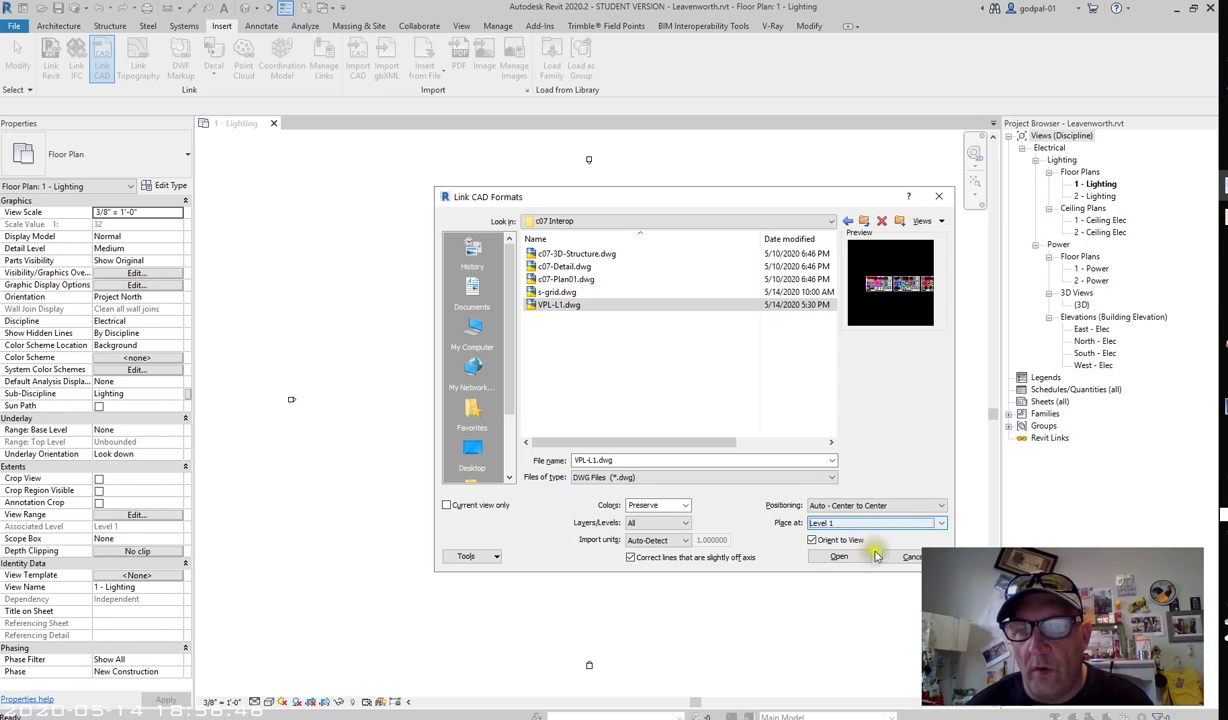
Step: Link the chosen DWG, open 2 - Power with hidden elements revealed, and begin Link CAD again
left_click(839, 556)
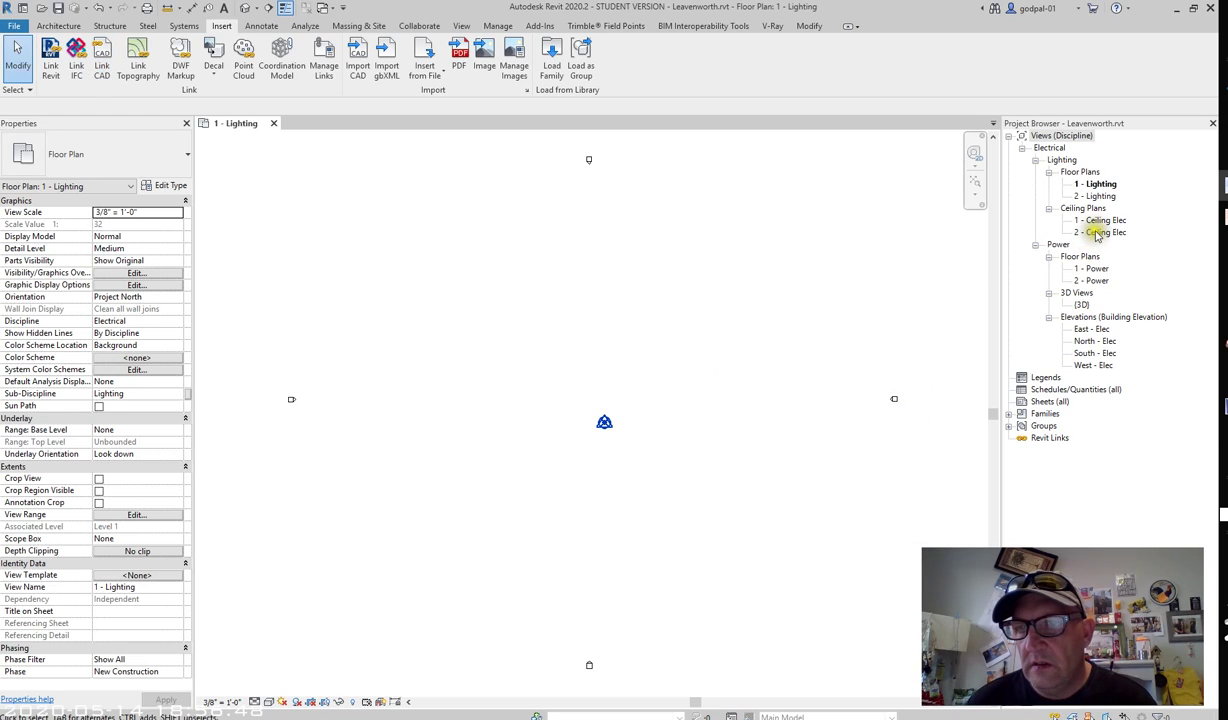
double_click(1090, 281)
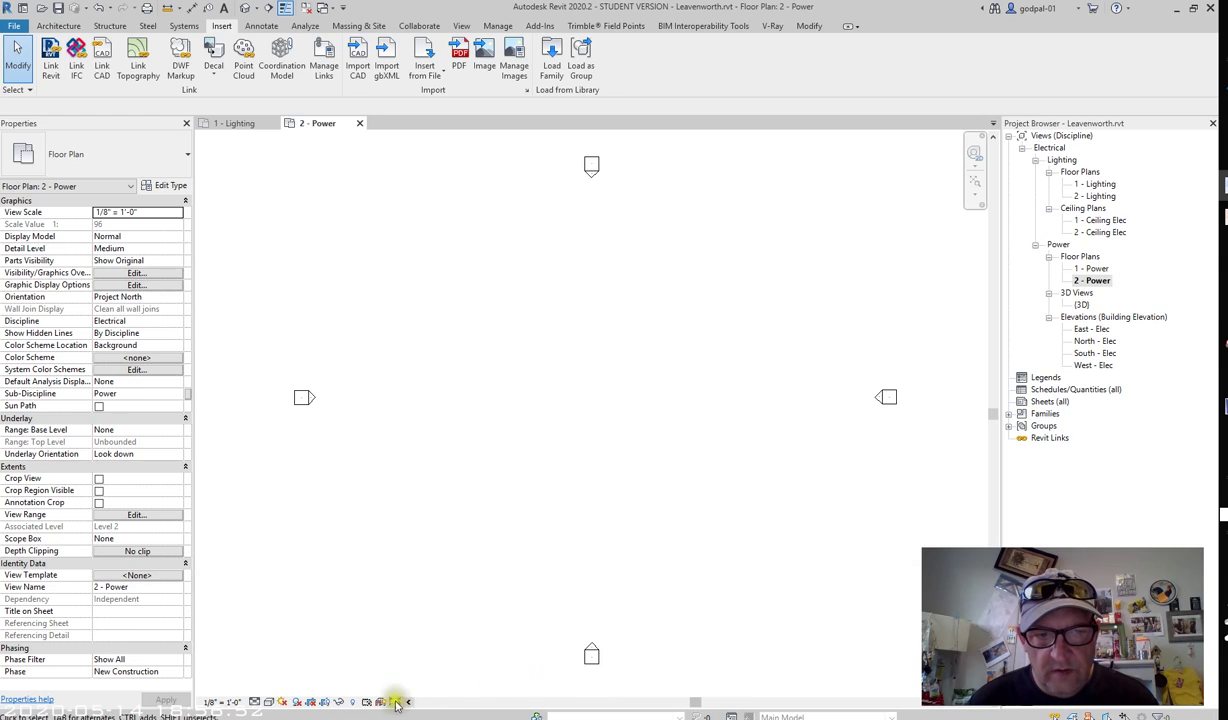
left_click(354, 703)
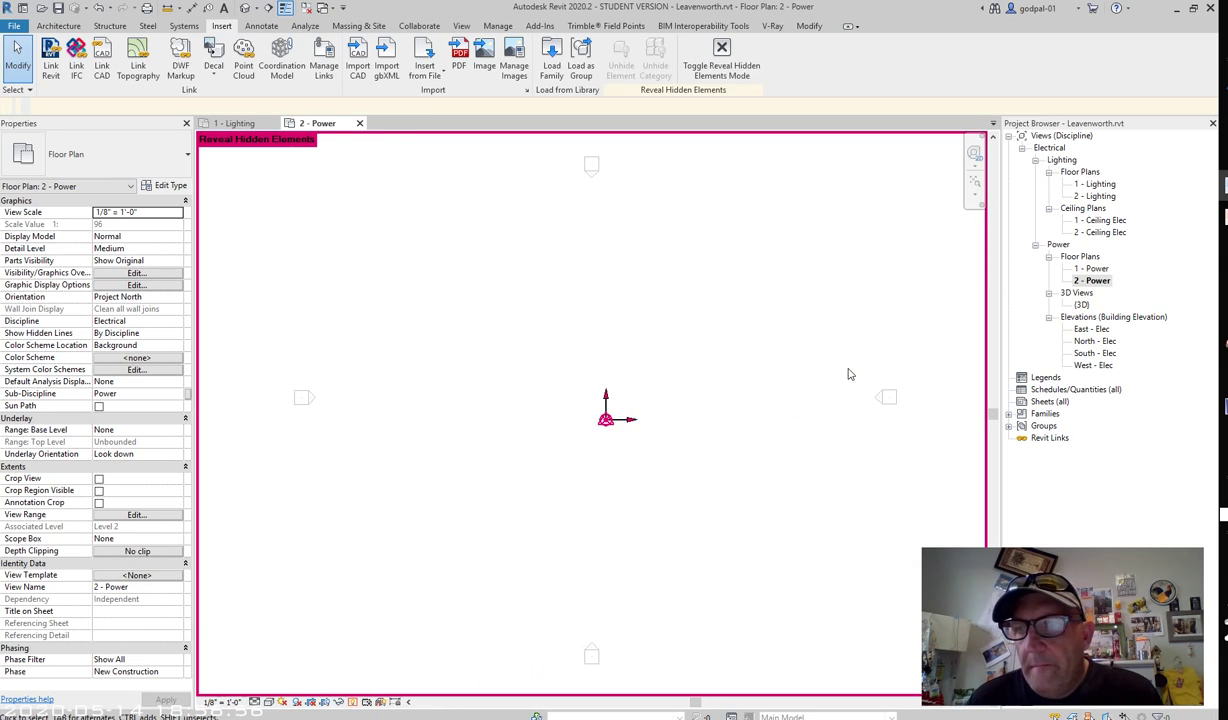
left_click(102, 58)
left_click(650, 222)
Step: Link VPL-L1.dwg from c07 Interop at Level 2, Auto - Center to Center, with colours preserved
left_click(572, 310)
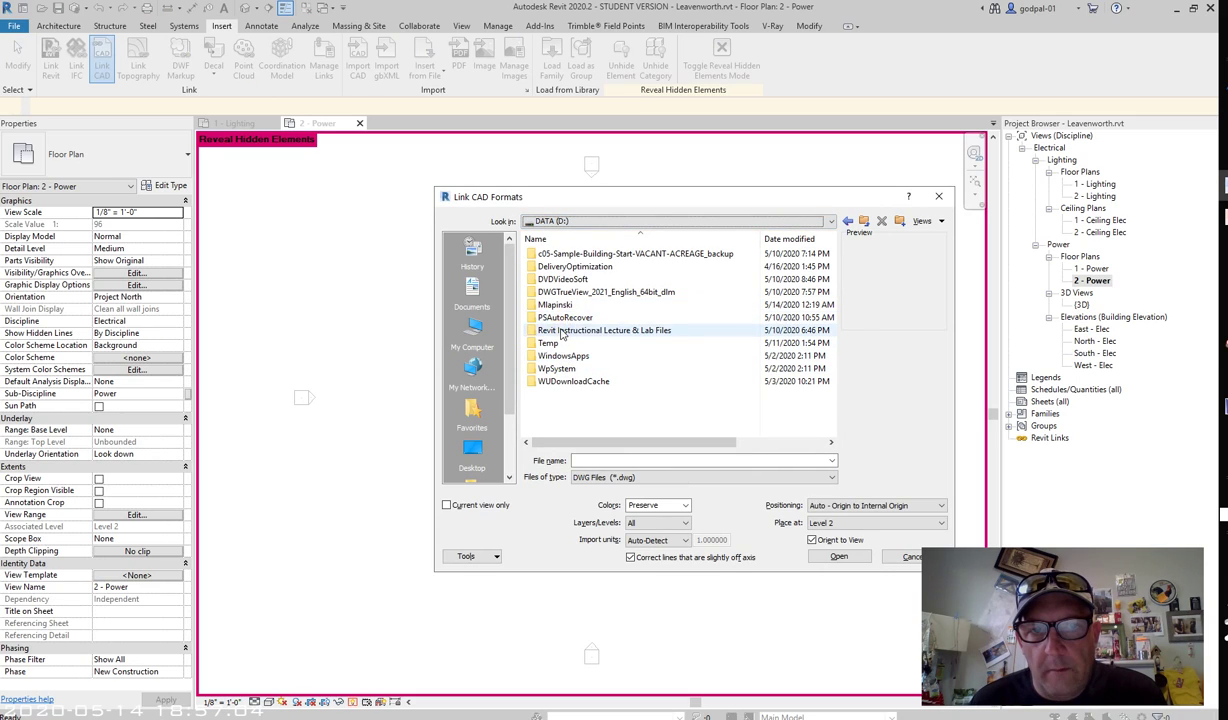
double_click(565, 331)
double_click(563, 331)
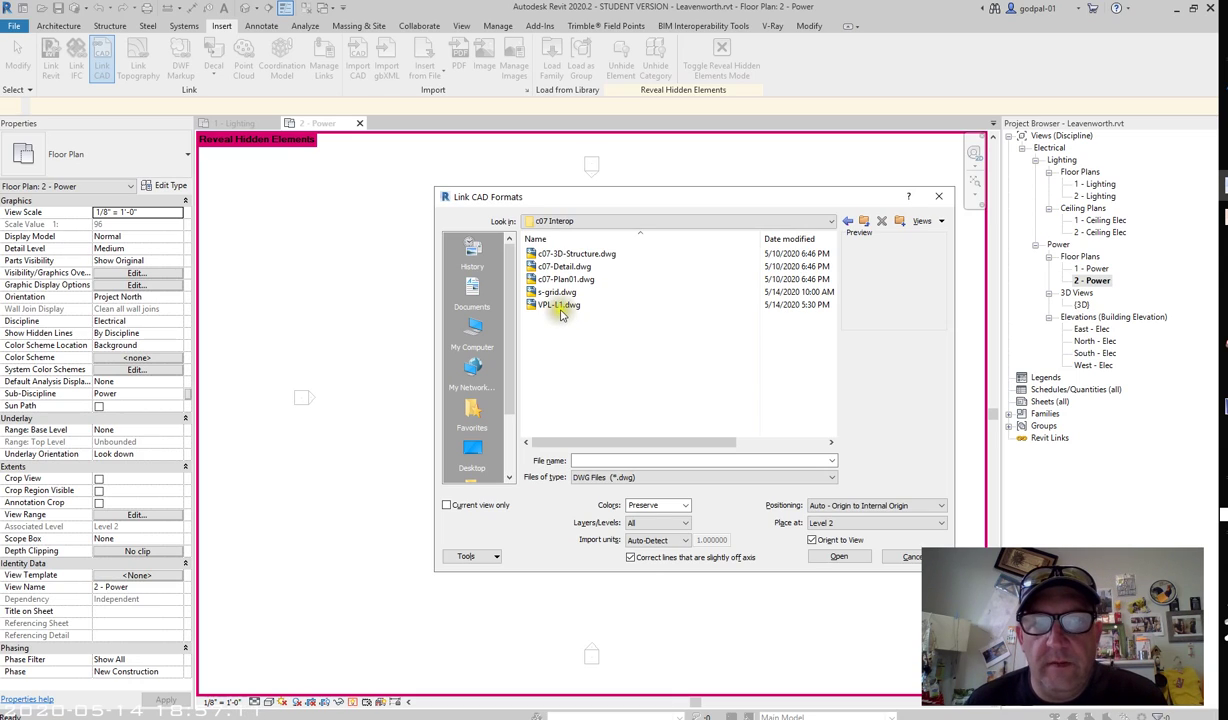
left_click(556, 305)
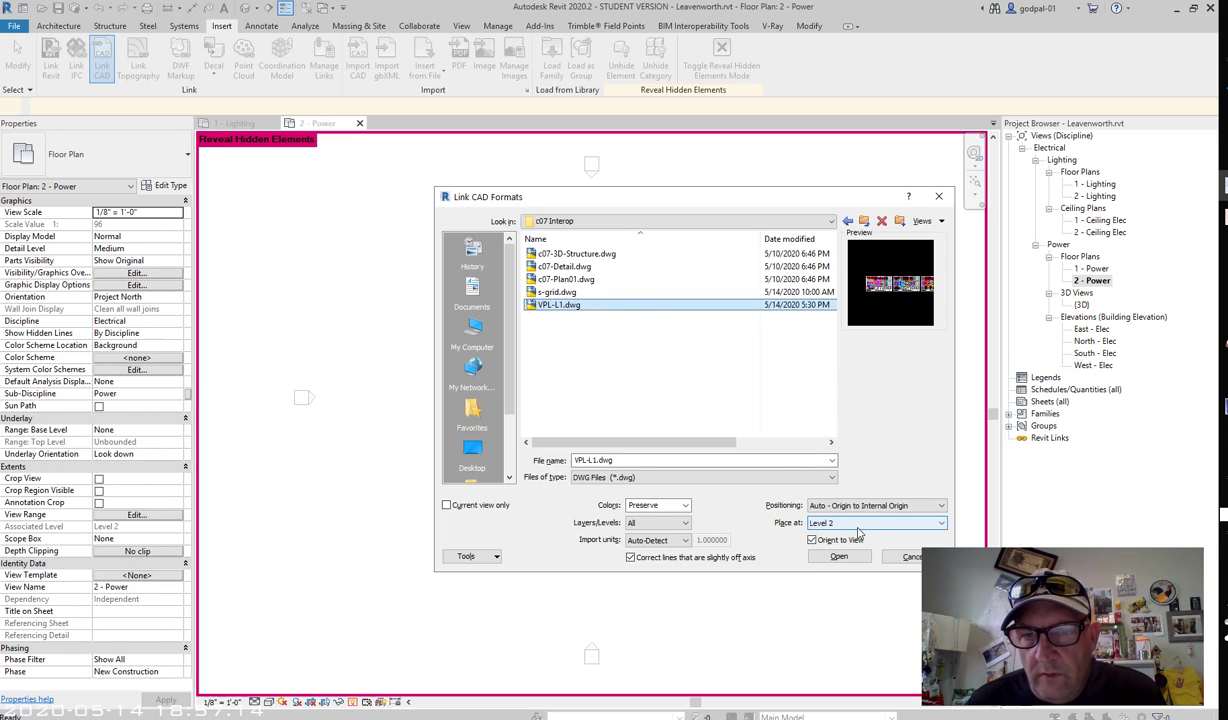
left_click(835, 505)
left_click(855, 517)
left_click(684, 506)
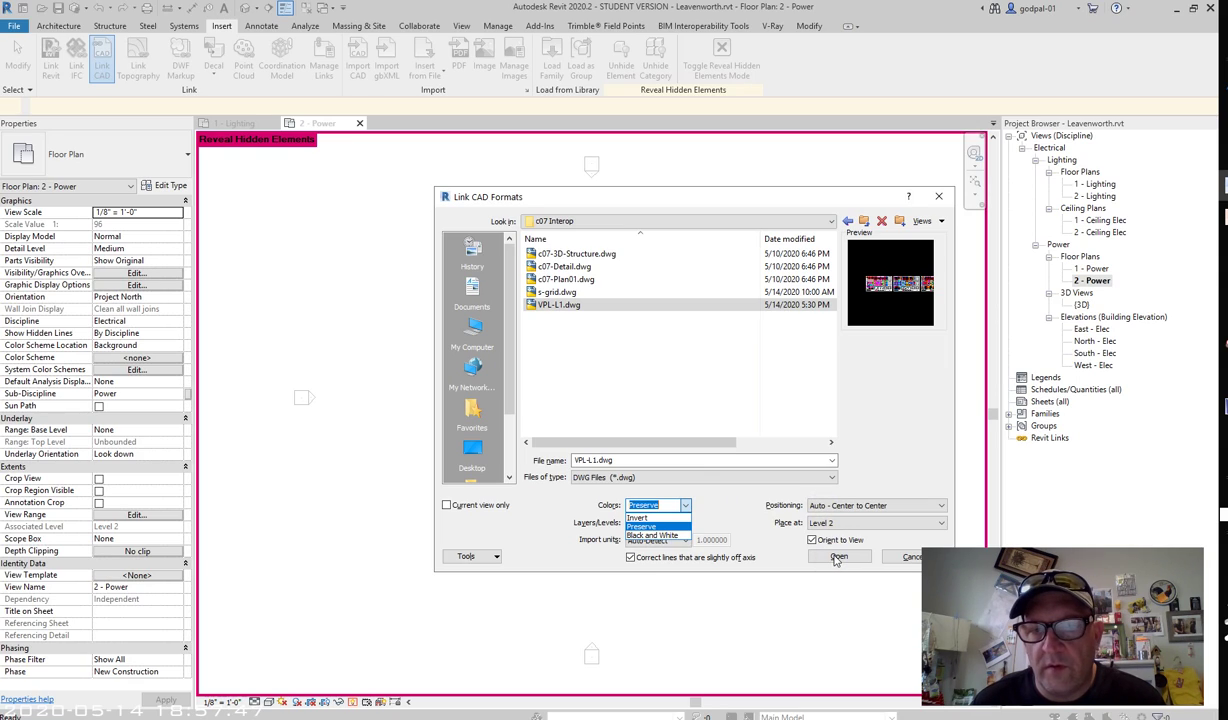
left_click(835, 558)
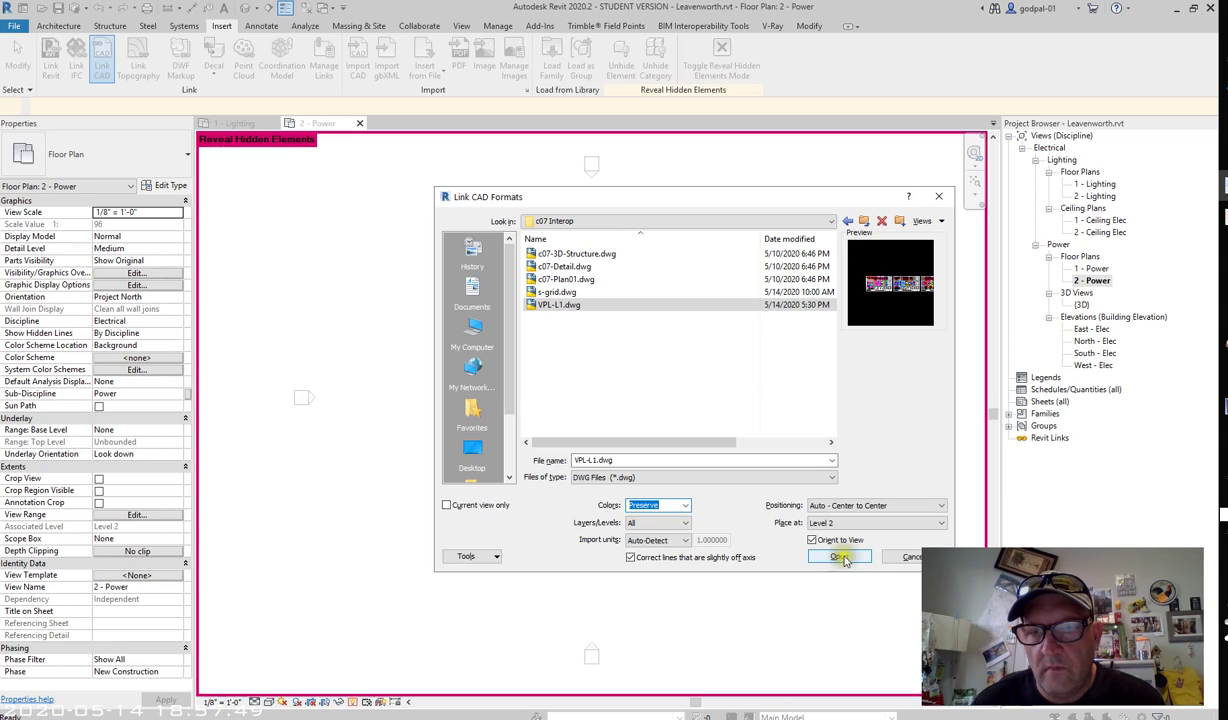
left_click(838, 556)
left_click(595, 366)
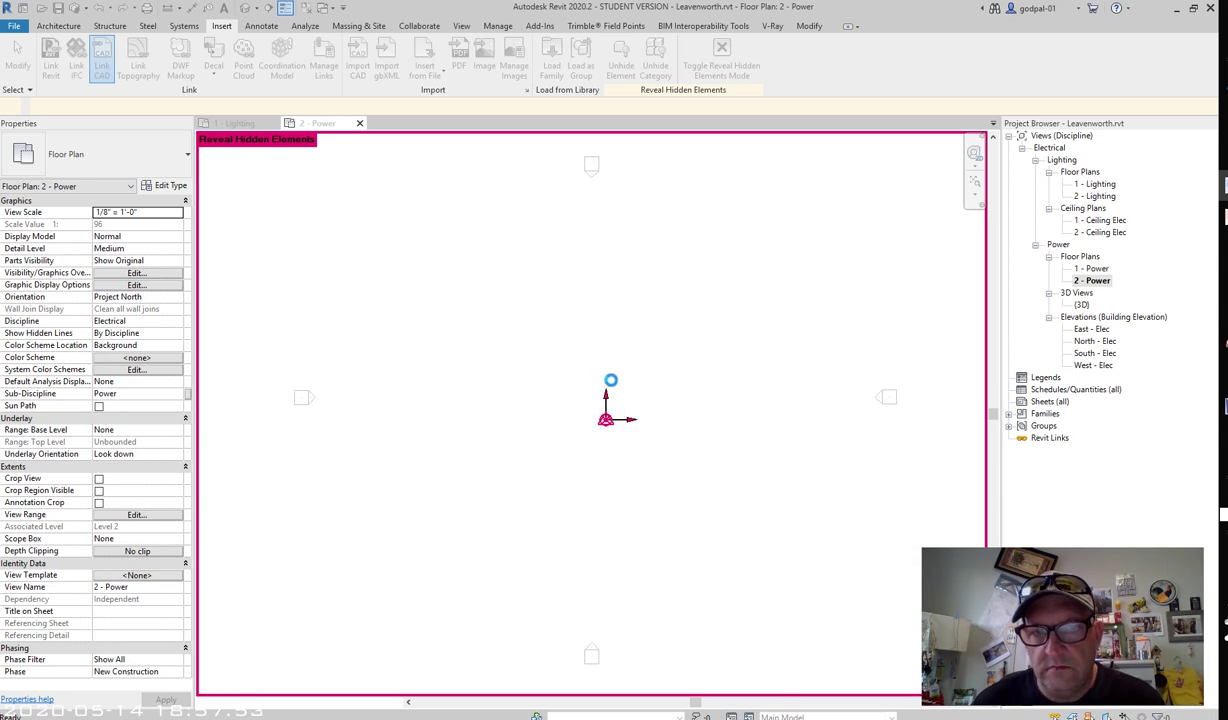
left_click(608, 383)
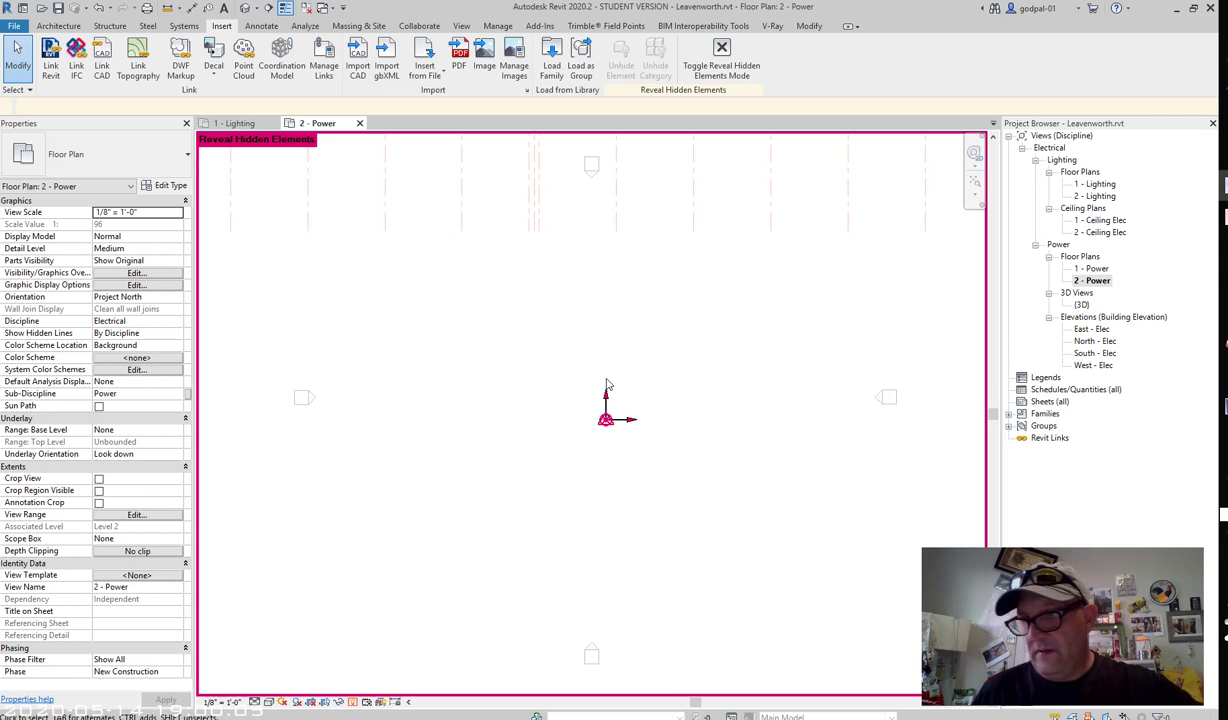
left_click(606, 384)
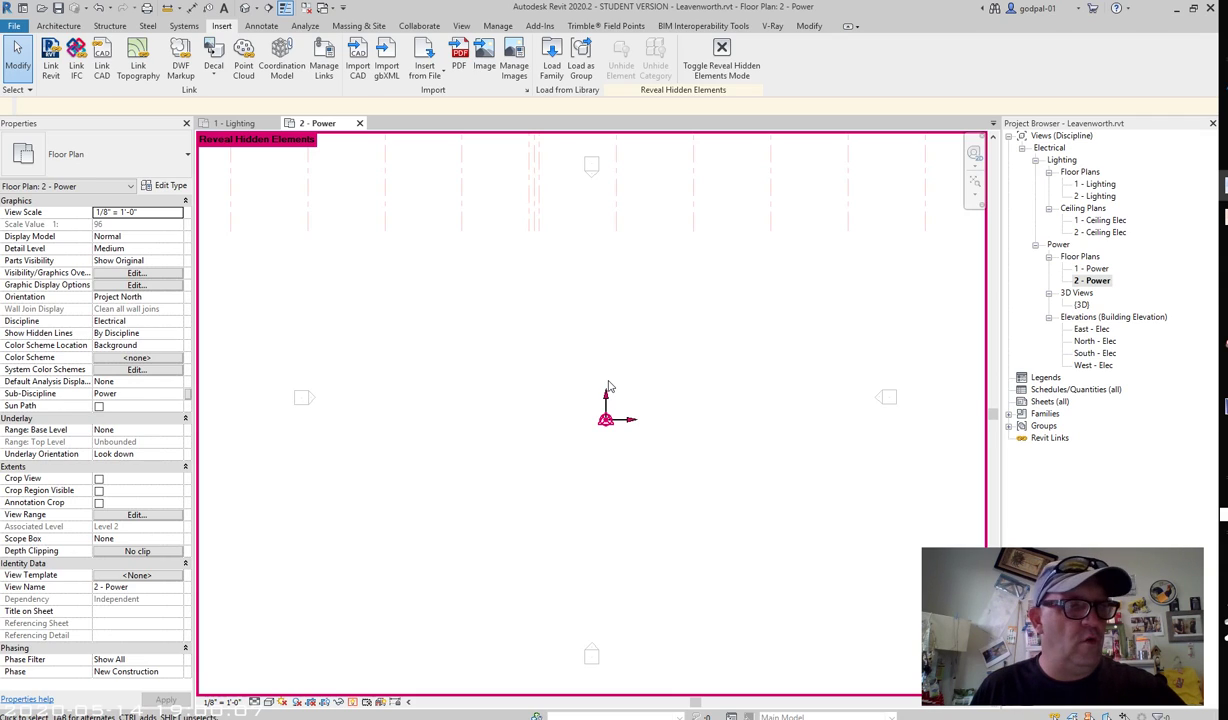
left_click(613, 381)
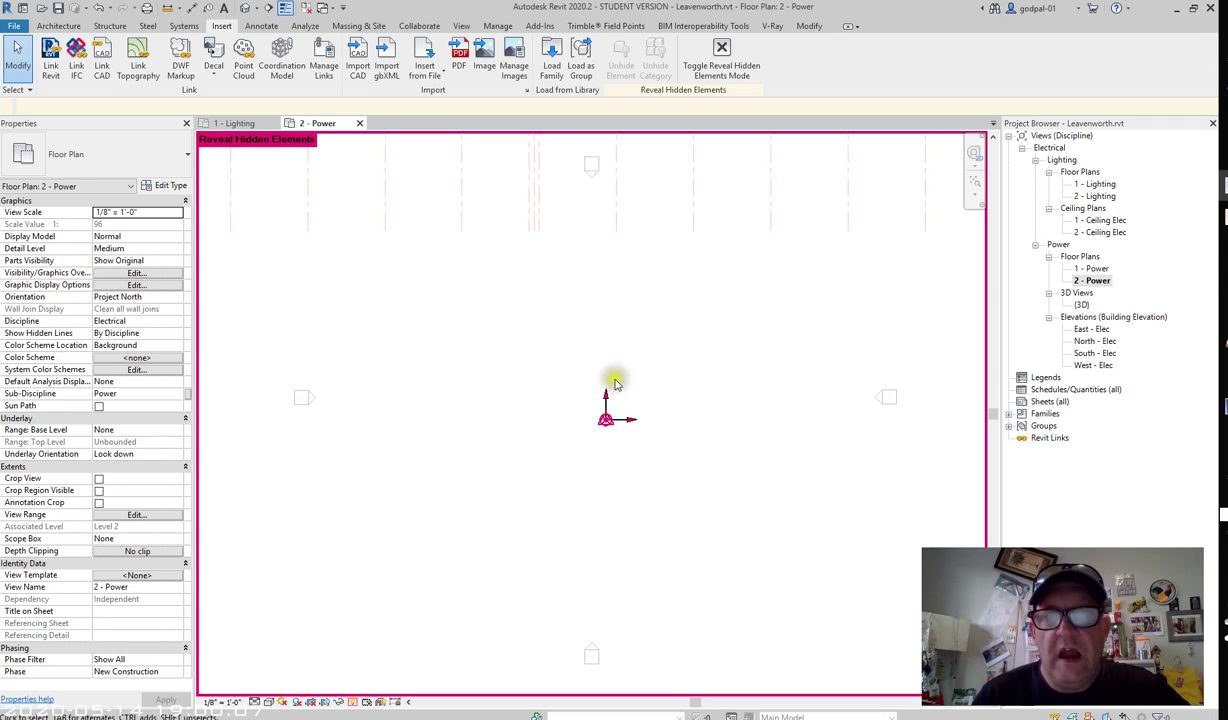
Step: Place the linked VPL-L1 drawing in the 2 - Power plan
left_click(745, 390)
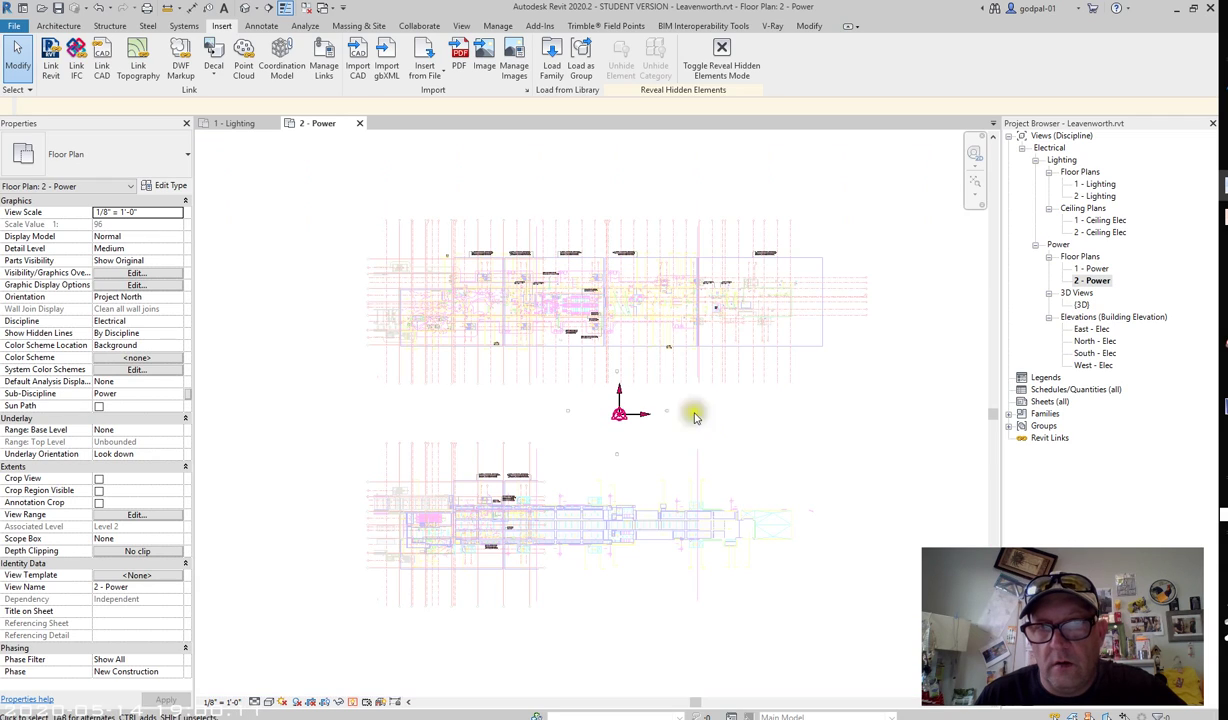
left_click(667, 395)
scroll(635, 347, "up", 2)
scroll(519, 321, "up", 3)
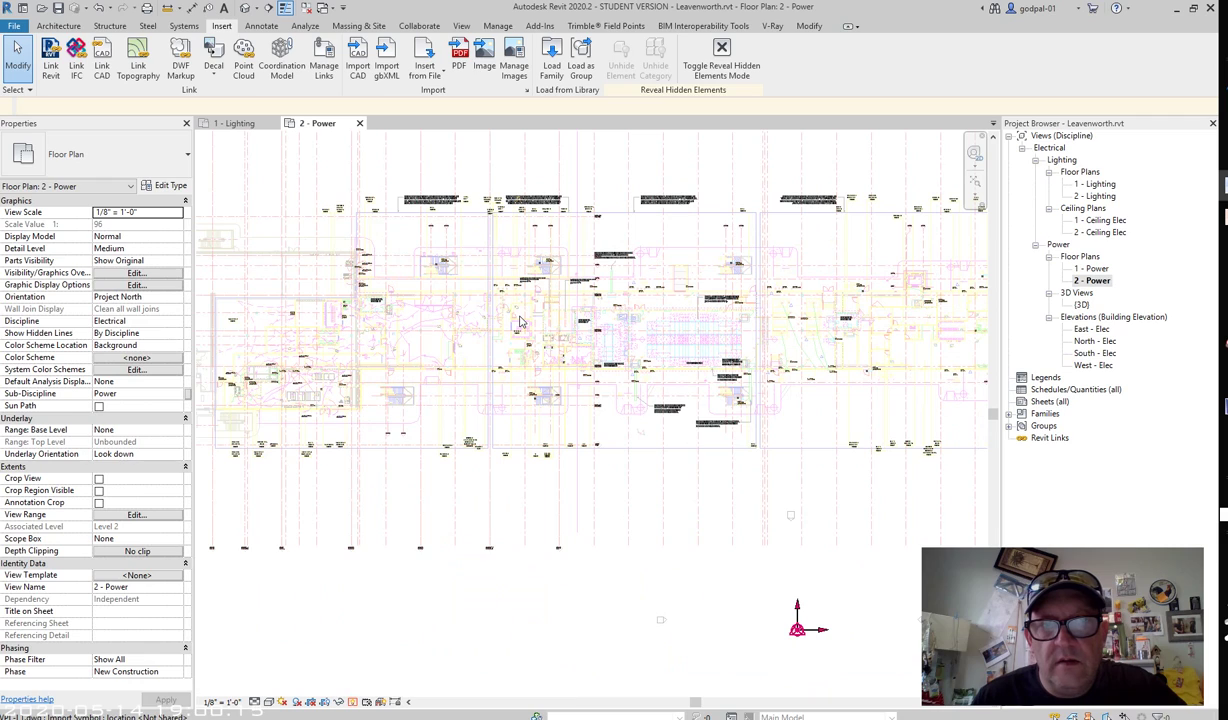
scroll(519, 321, "up", 2)
scroll(519, 321, "up", 3)
Step: Enter RH and zoom in to inspect the 48, 99, M and VAV-B173 tags up close
key("r")
key("h")
scroll(519, 313, "up", 4)
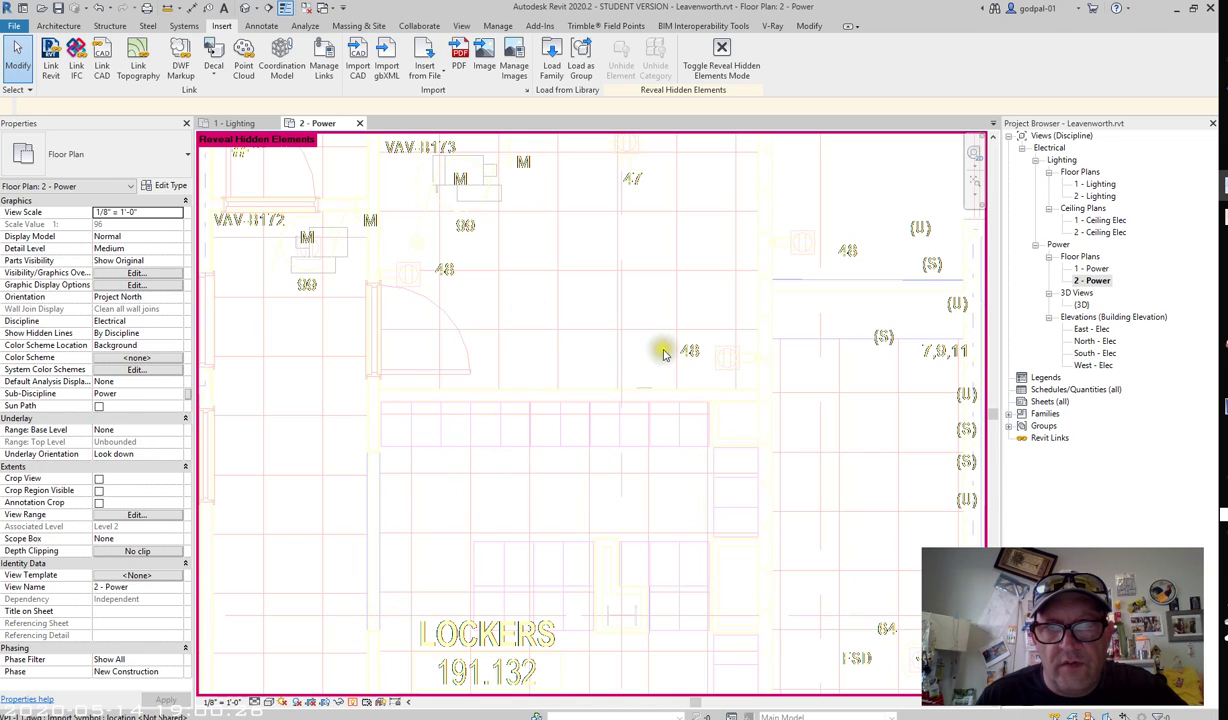
scroll(438, 271, "up", 4)
scroll(465, 272, "up", 8)
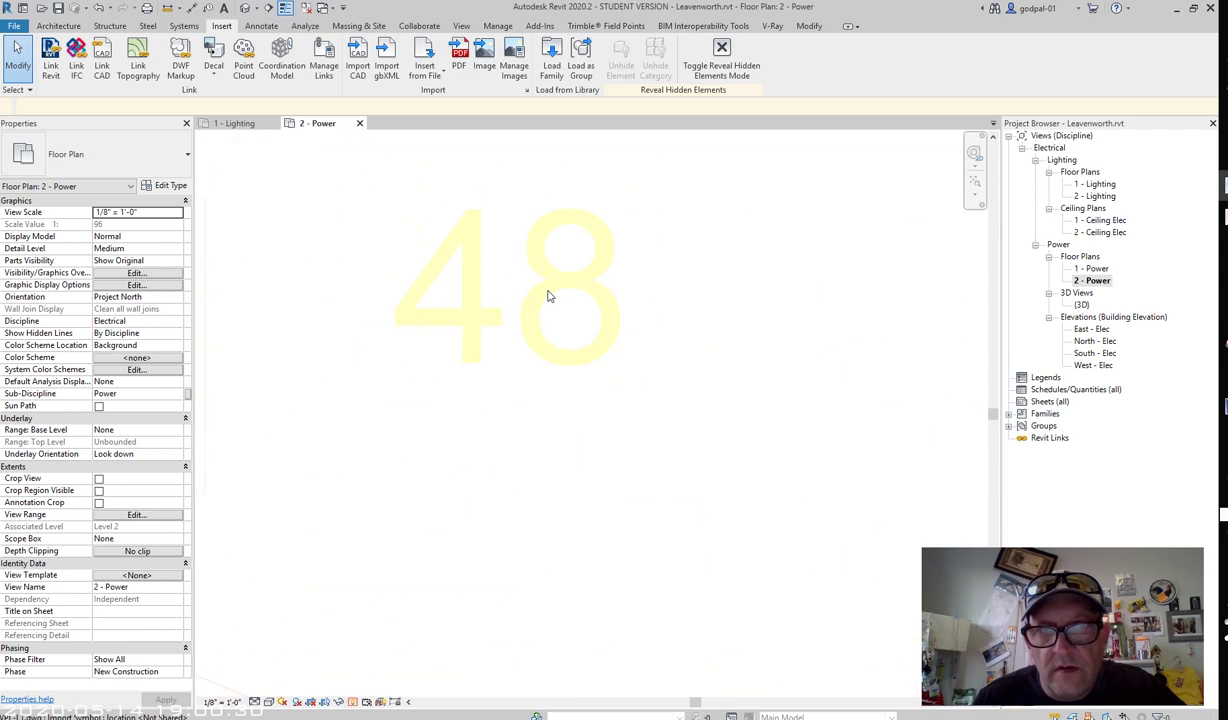
middle_click_drag(529, 343, 590, 439)
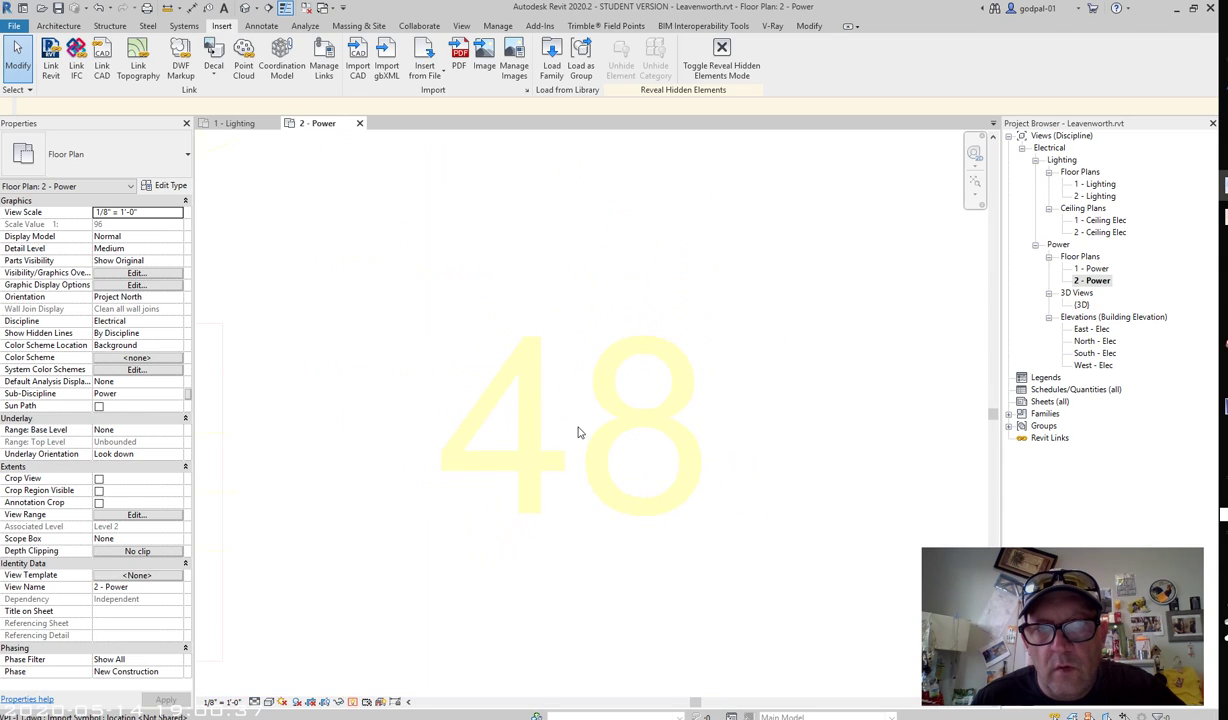
scroll(578, 432, "down", 3)
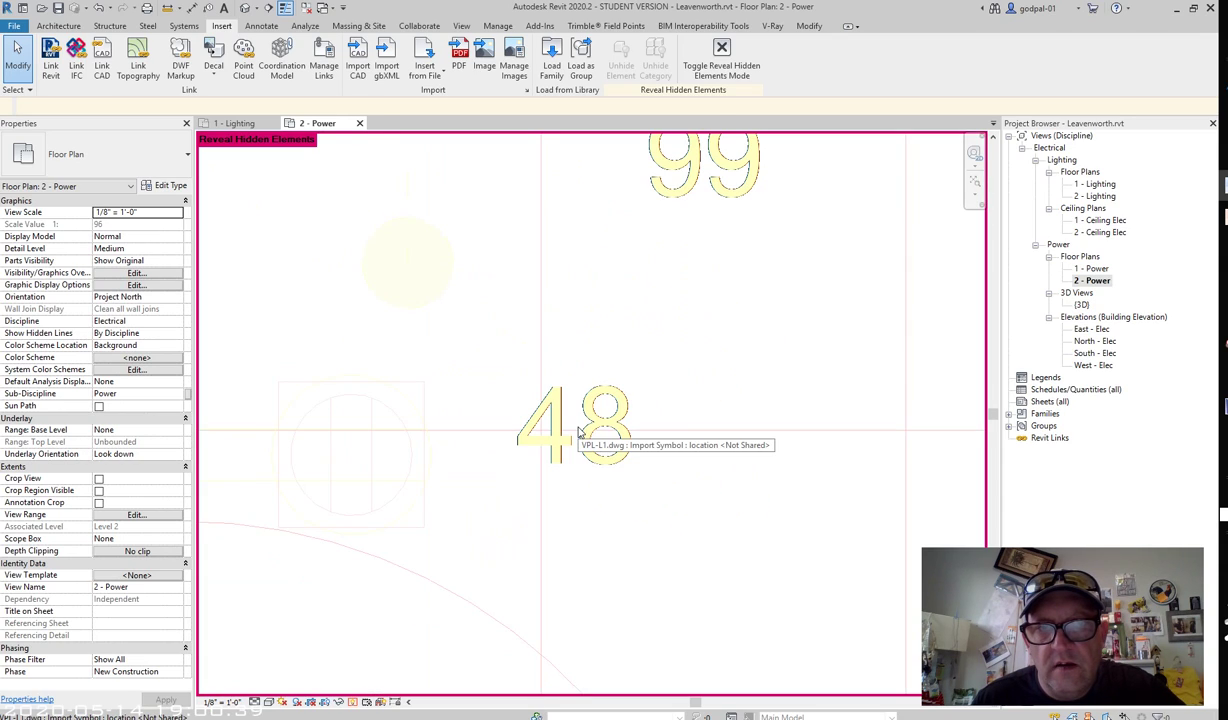
scroll(578, 432, "down", 1)
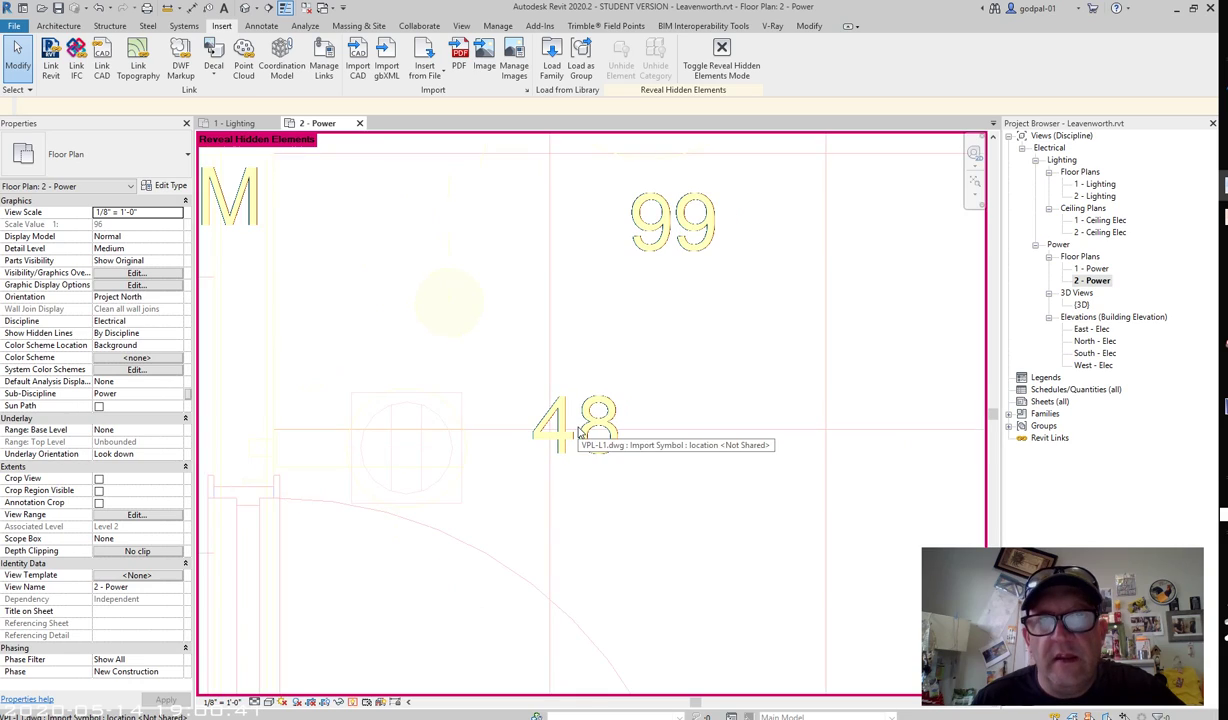
scroll(578, 432, "down", 2)
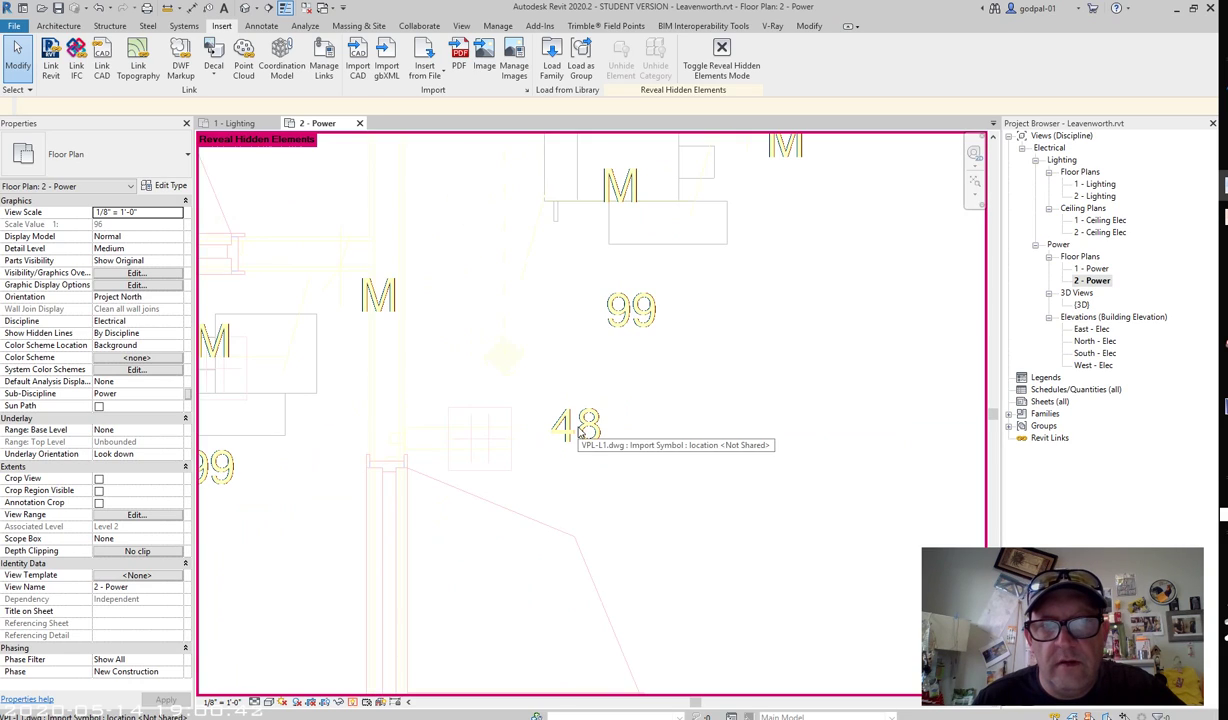
scroll(578, 432, "down", 1)
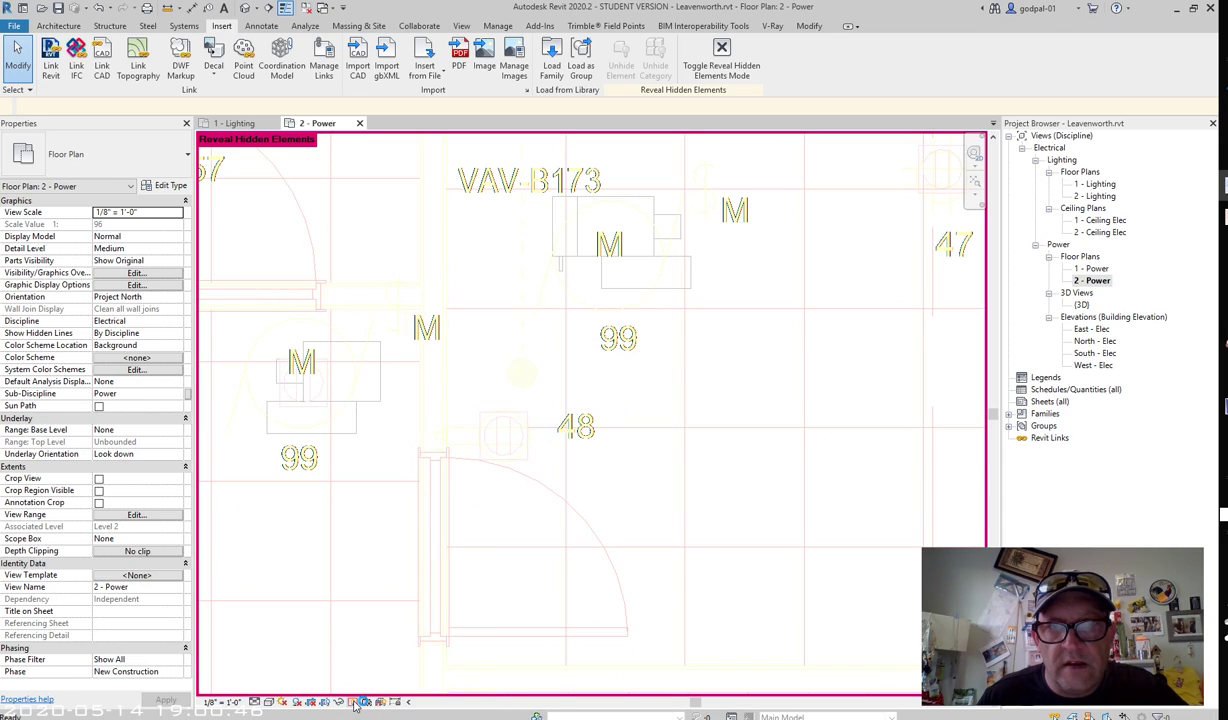
Step: Close Reveal Hidden Elements and zoom to fit (ZF) to show the whole VPL-L1 drawing
left_click(360, 703)
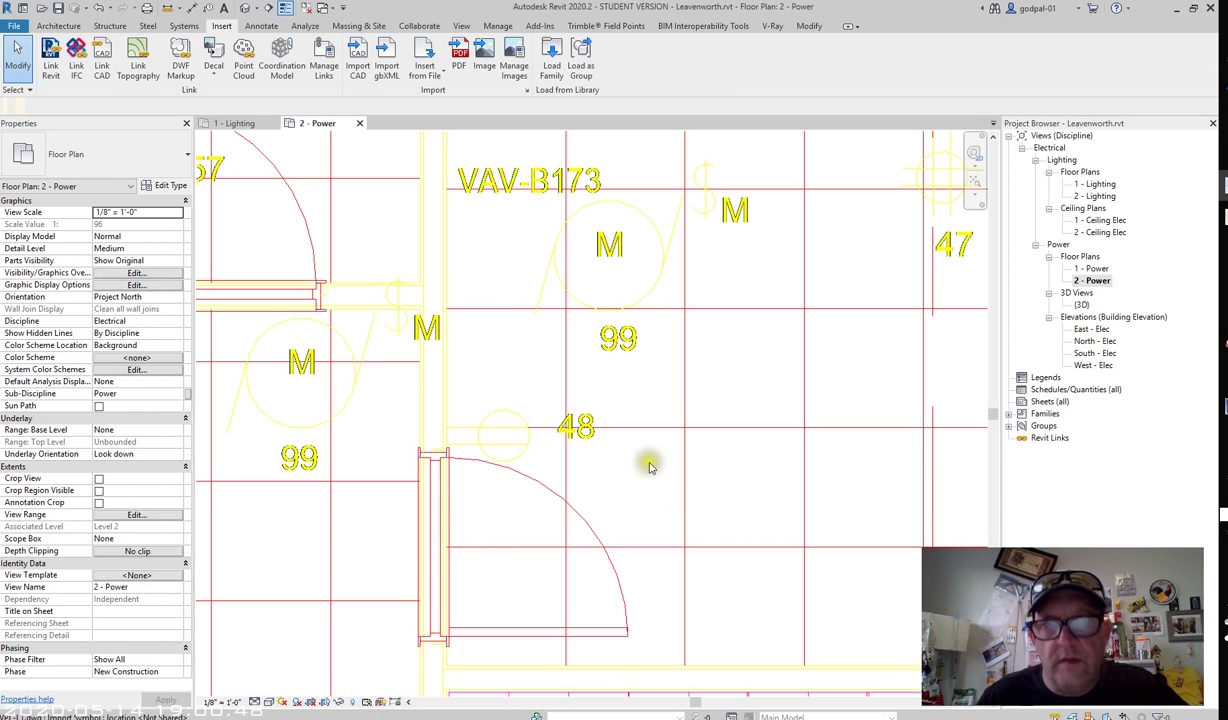
scroll(650, 455, "down", 3)
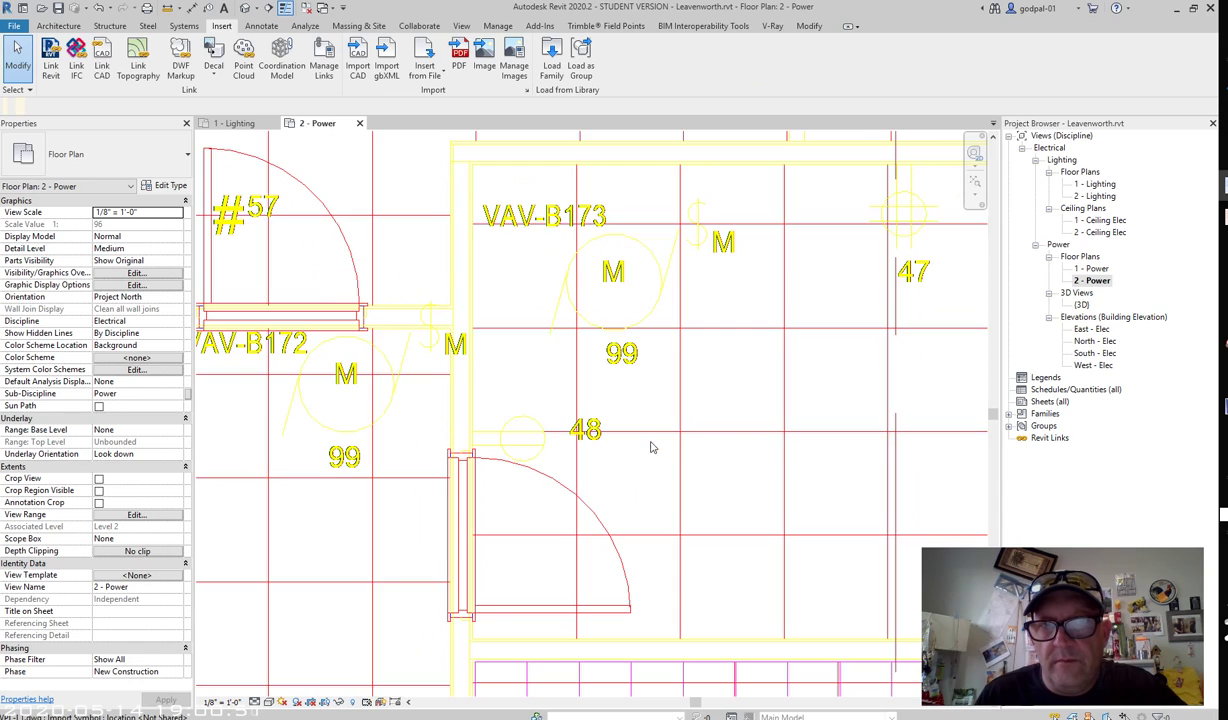
scroll(650, 447, "down", 5)
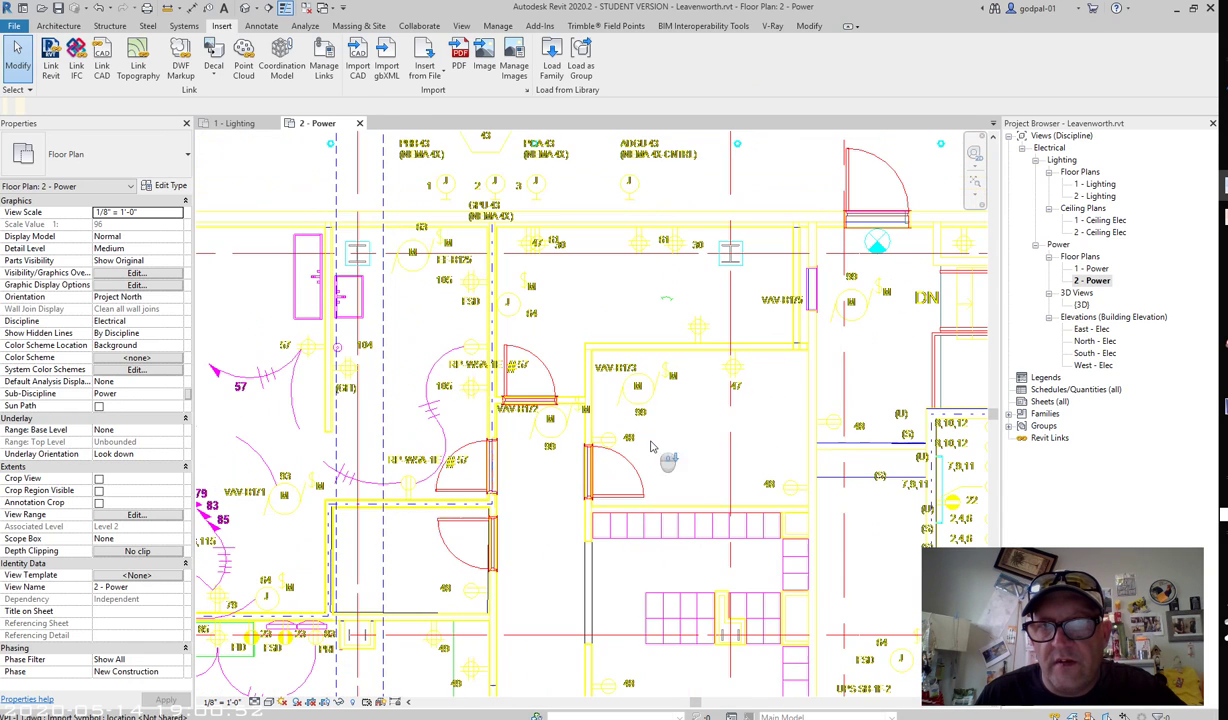
scroll(650, 447, "down", 3)
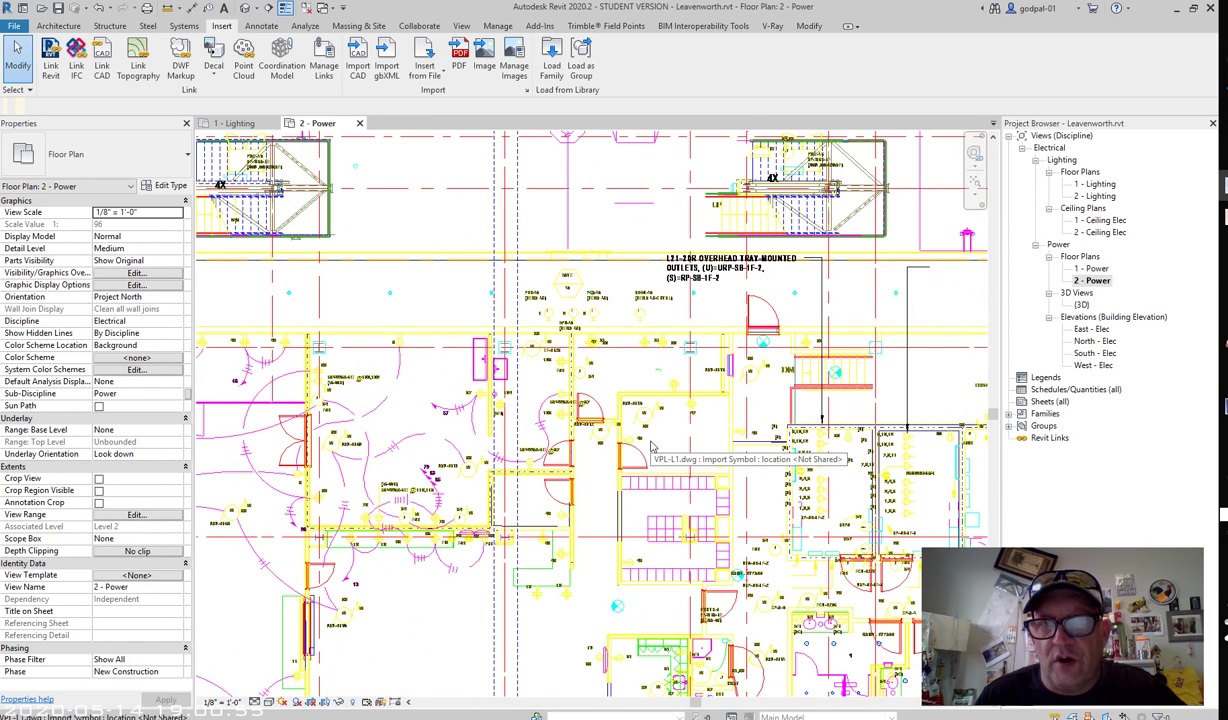
scroll(650, 447, "down", 2)
scroll(605, 432, "down", 2)
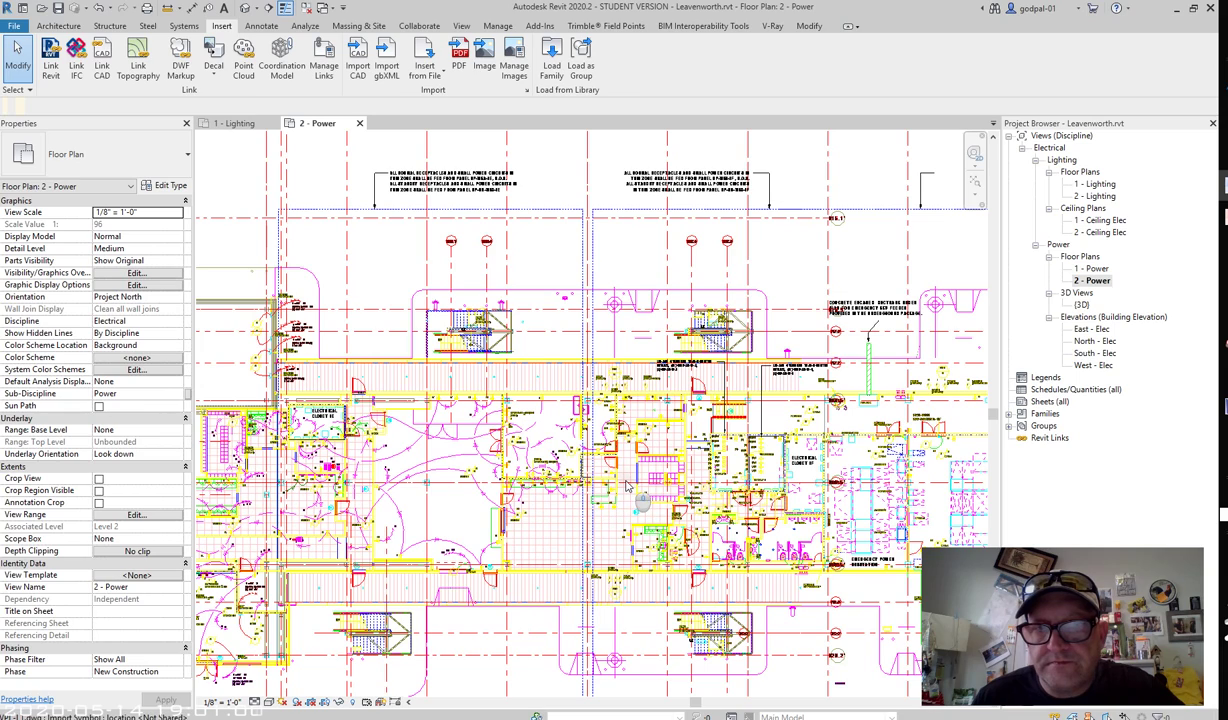
key("z")
key("f")
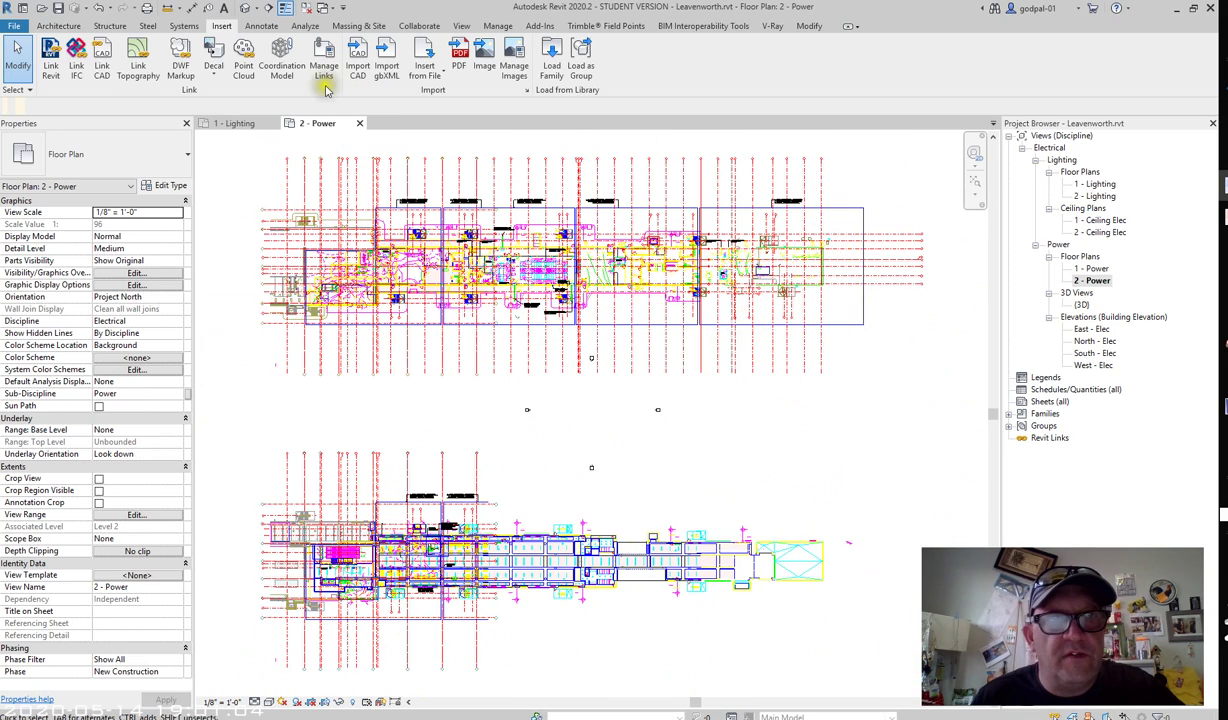
Step: Draw a Generic - 8" wall from the grid intersection to where the grid meets the dashed line
left_click(62, 26)
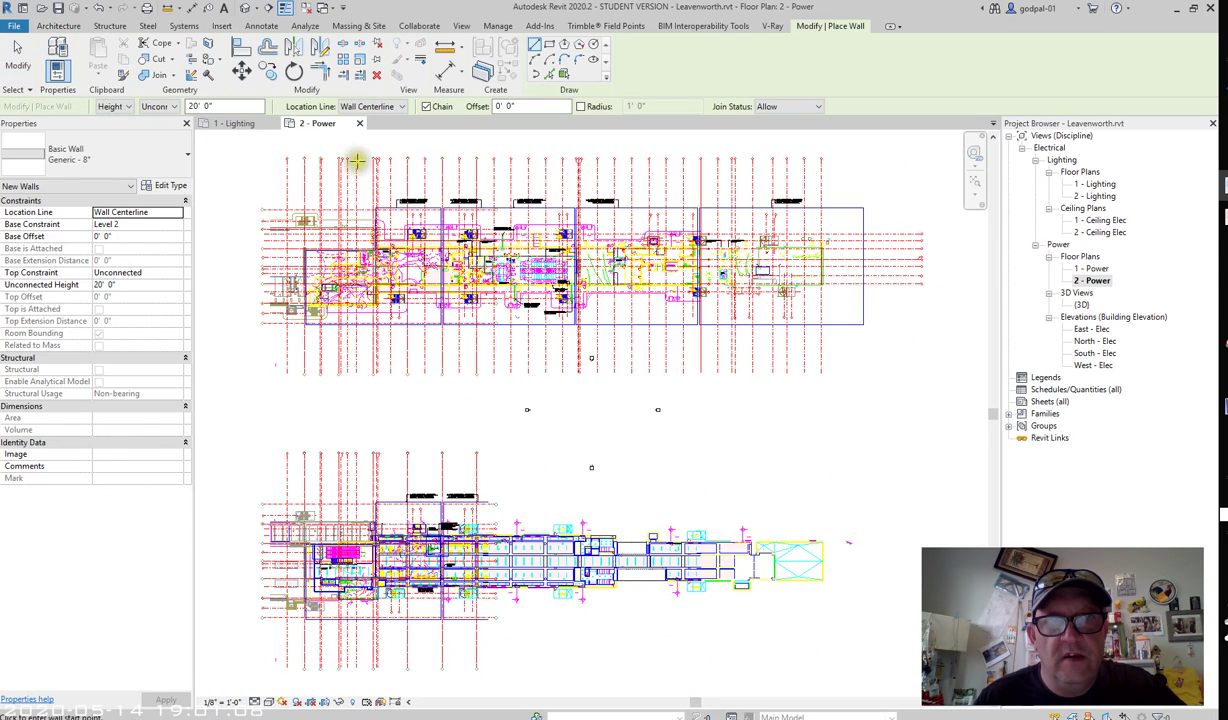
scroll(566, 240, "up", 4)
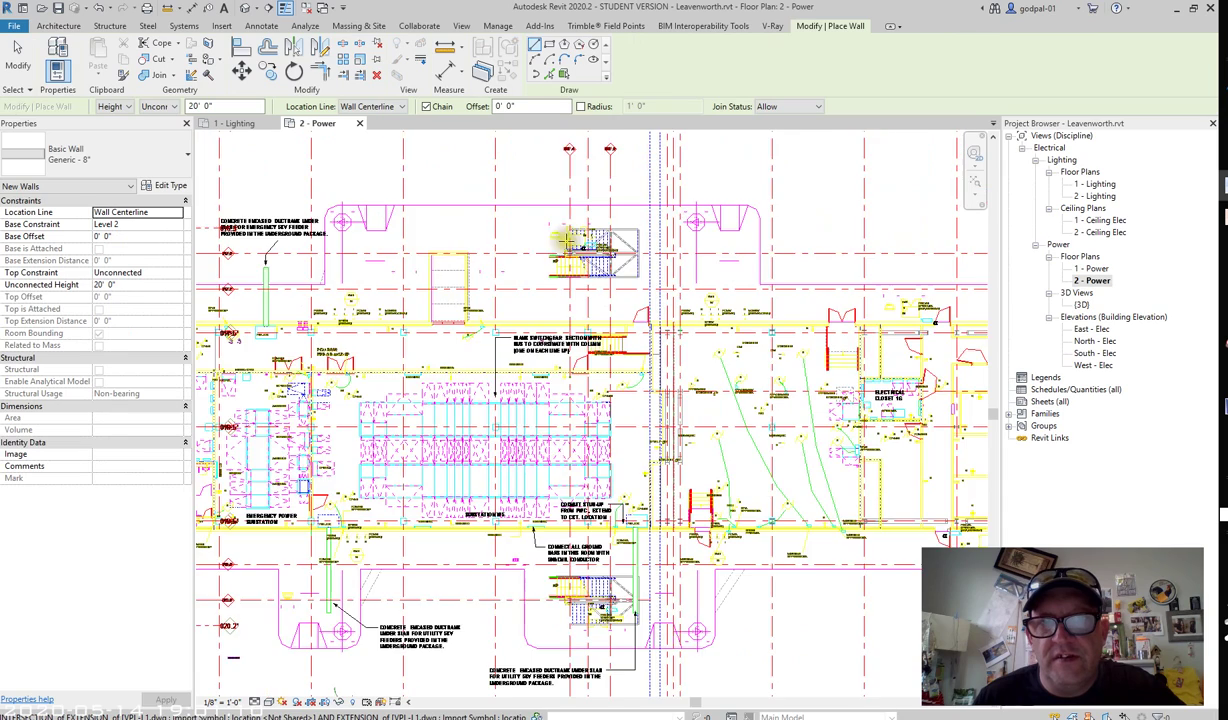
scroll(566, 240, "up", 5)
middle_click_drag(573, 295, 452, 304)
scroll(292, 315, "down", 1)
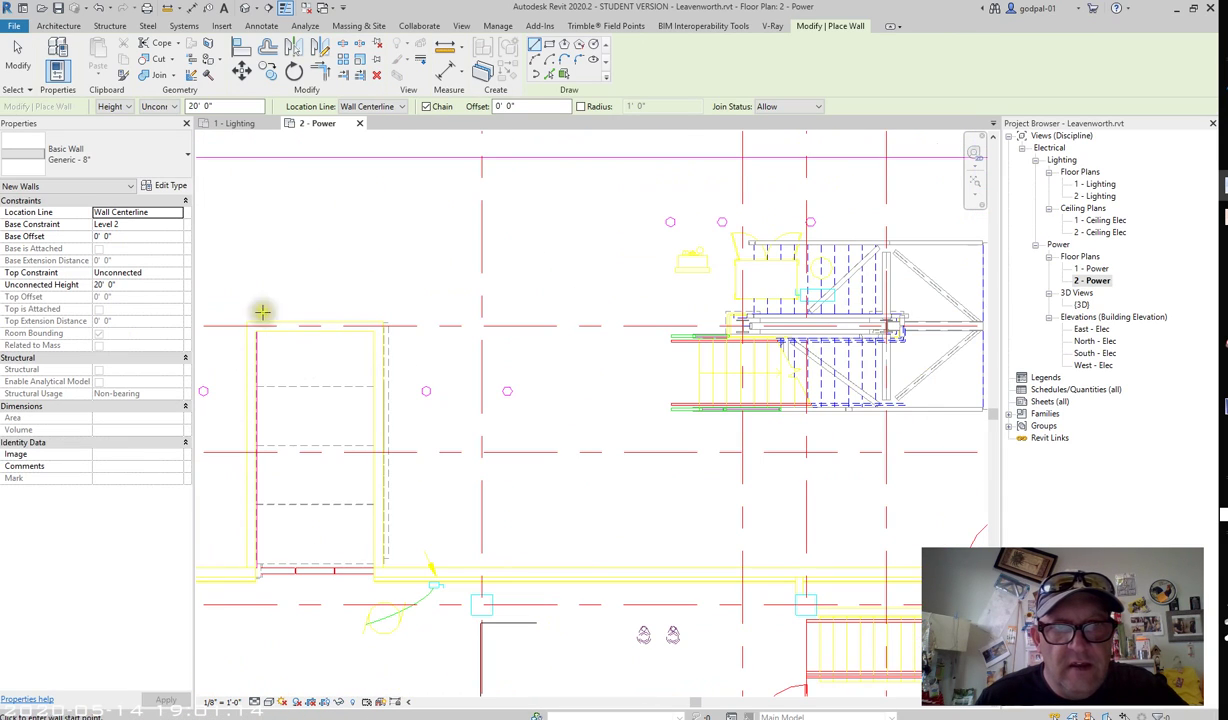
left_click(481, 325)
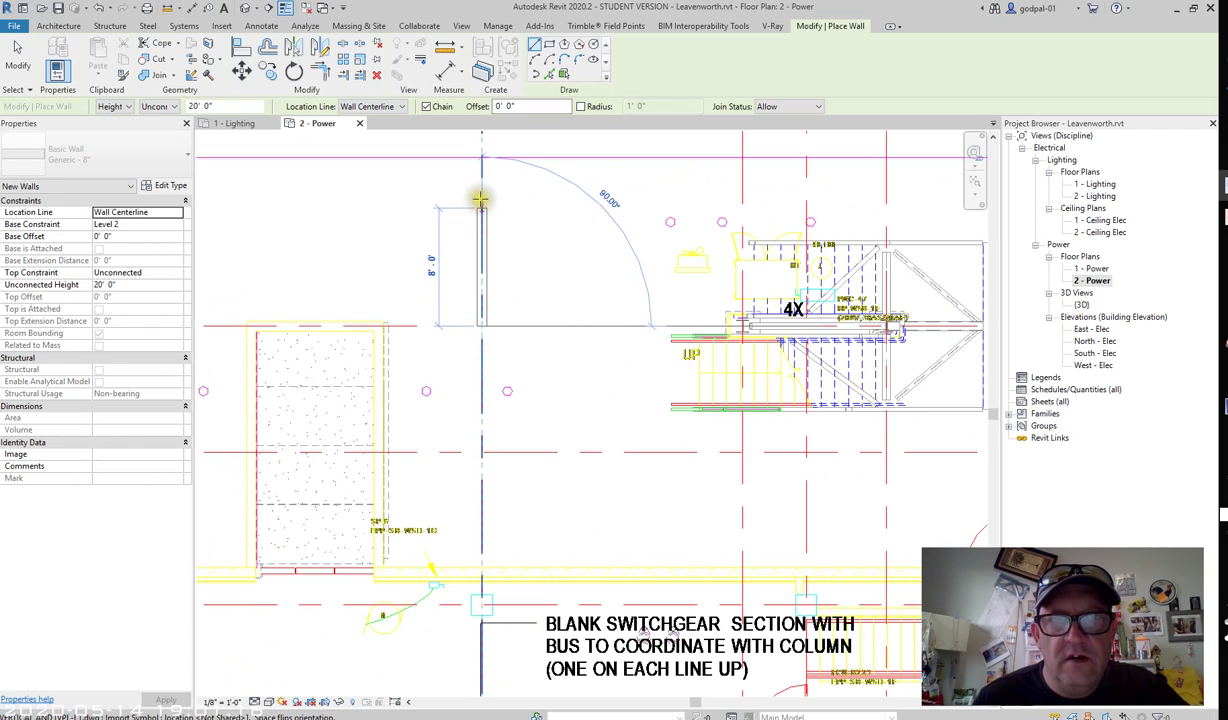
scroll(495, 213, "down", 1)
middle_click_drag(495, 213, 546, 500)
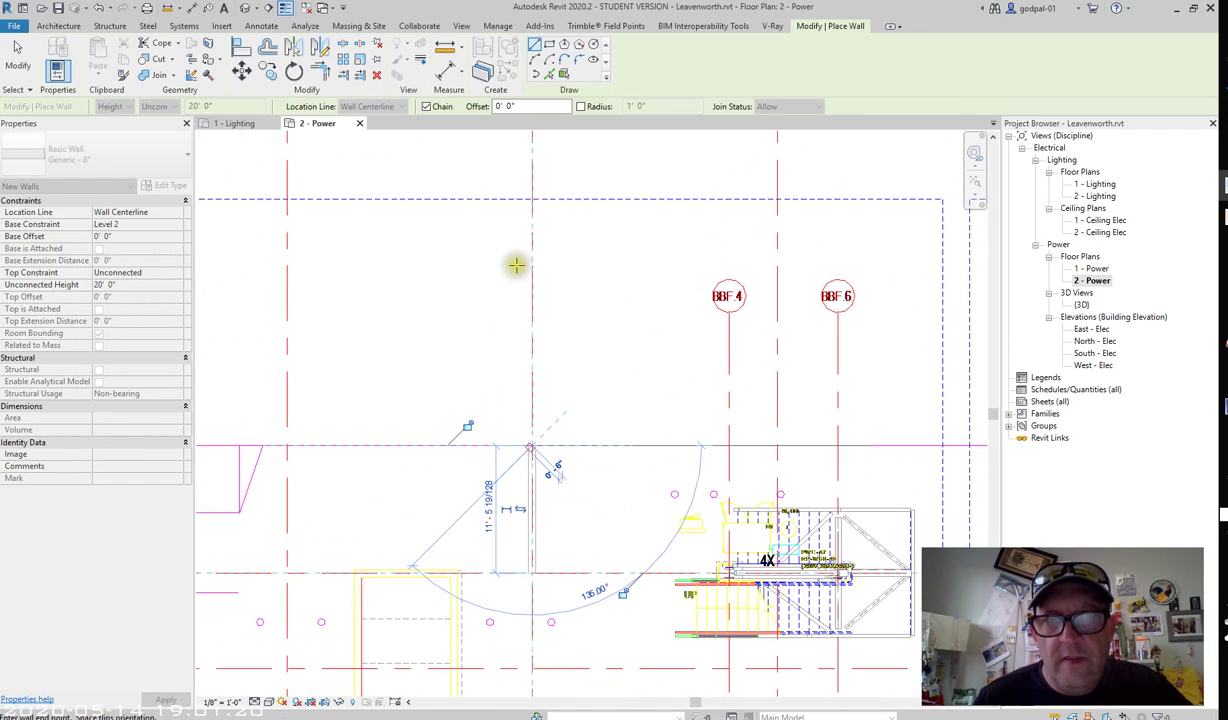
left_click(531, 200)
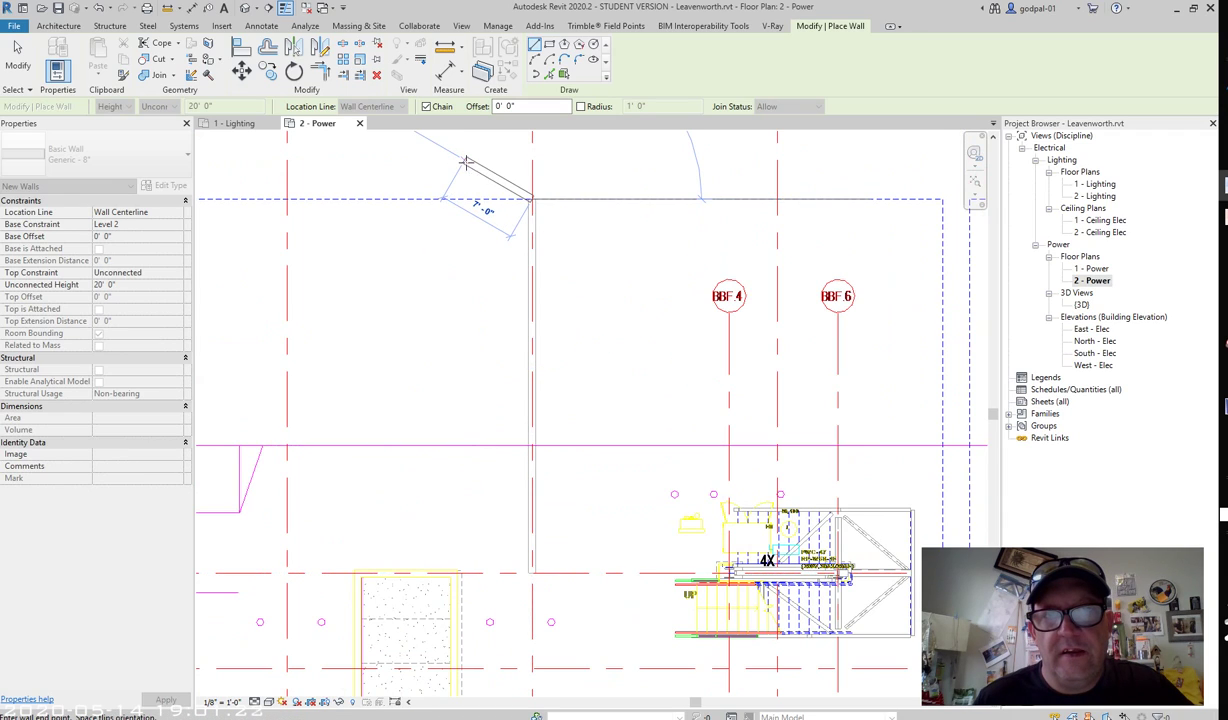
Step: End the horizontal wall at the gridline intersection and bring up the option to cancel the chain
middle_click_drag(471, 282, 477, 447)
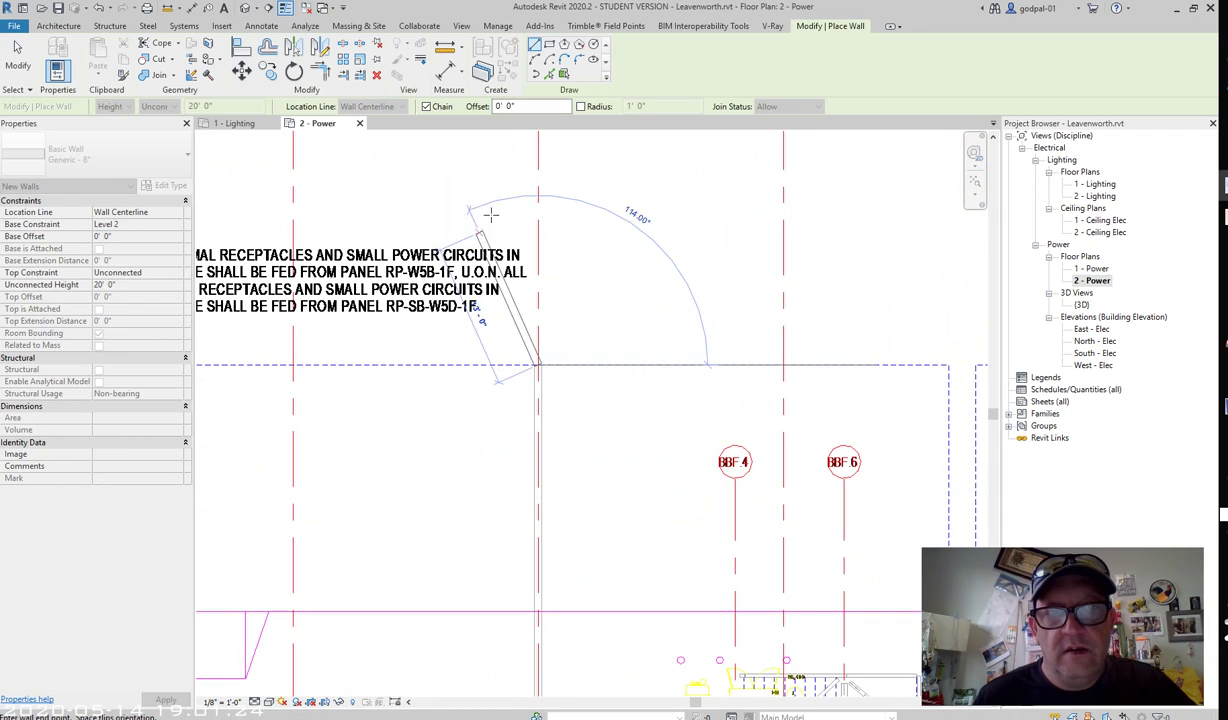
middle_click_drag(597, 233, 650, 238)
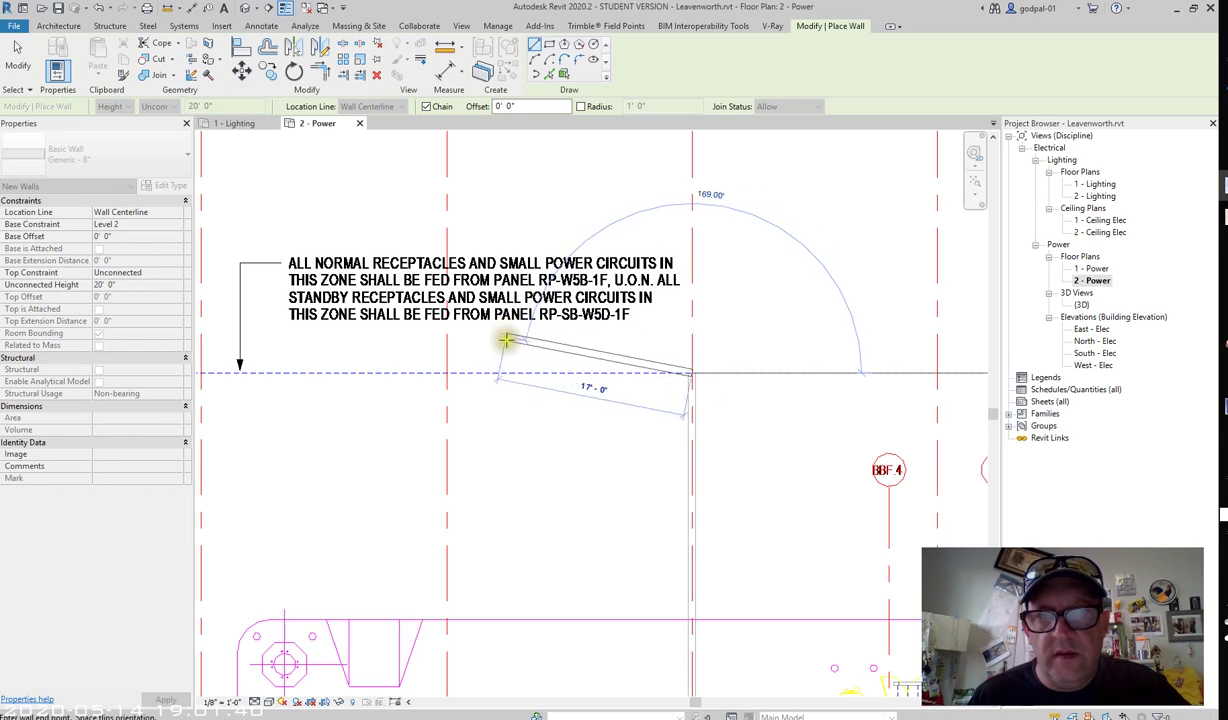
left_click(446, 373)
right_click(557, 387)
Step: Finish the wall, switch to the {3D} view, zoom in and select the new 22'-0" Generic - 8" wall
left_click(566, 397)
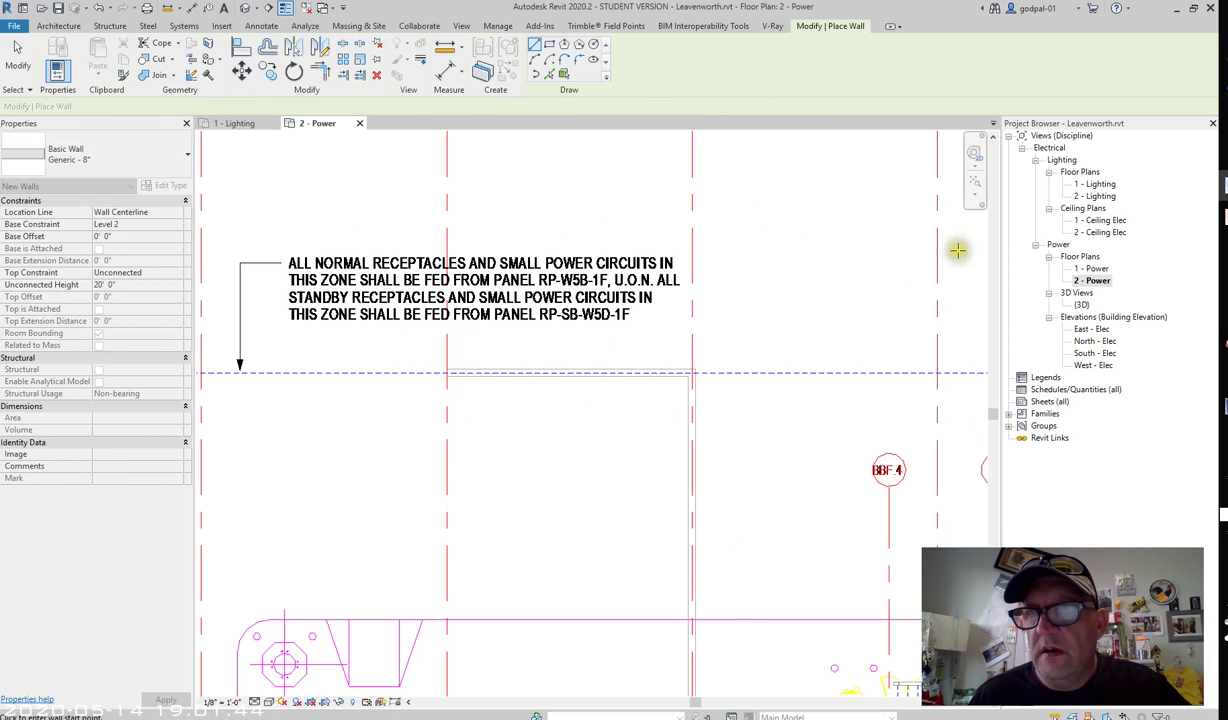
left_click(1082, 305)
double_click(1082, 305)
scroll(680, 325, "up", 3)
scroll(680, 325, "up", 2)
scroll(673, 350, "up", 2)
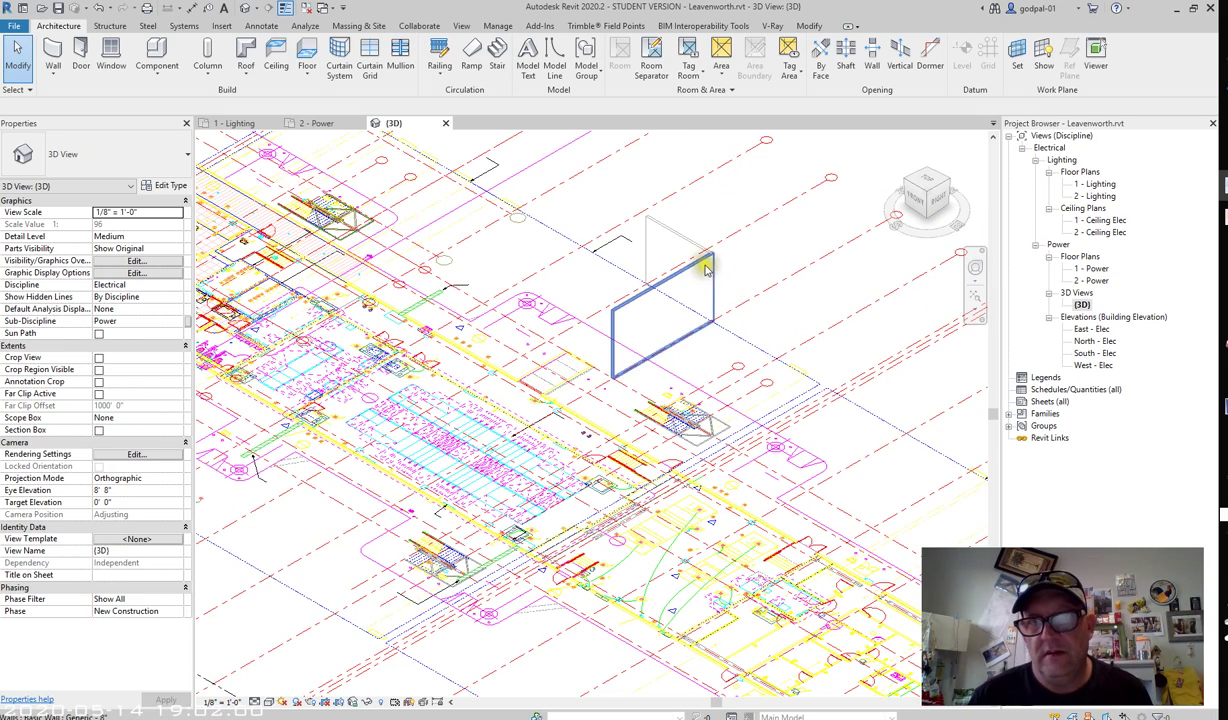
scroll(700, 255, "up", 2)
left_click(680, 232)
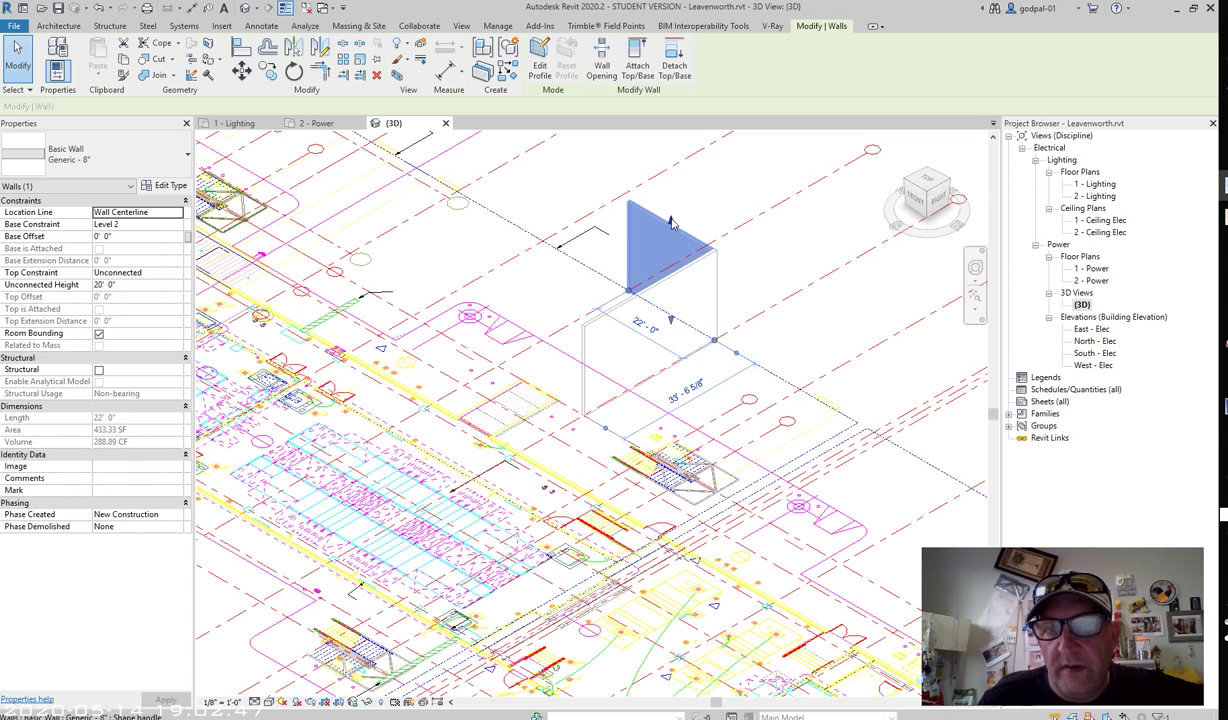
Step: Drag the wall top down to about 15' 6" and pick its face as the work plane
left_click_drag(672, 222, 683, 247)
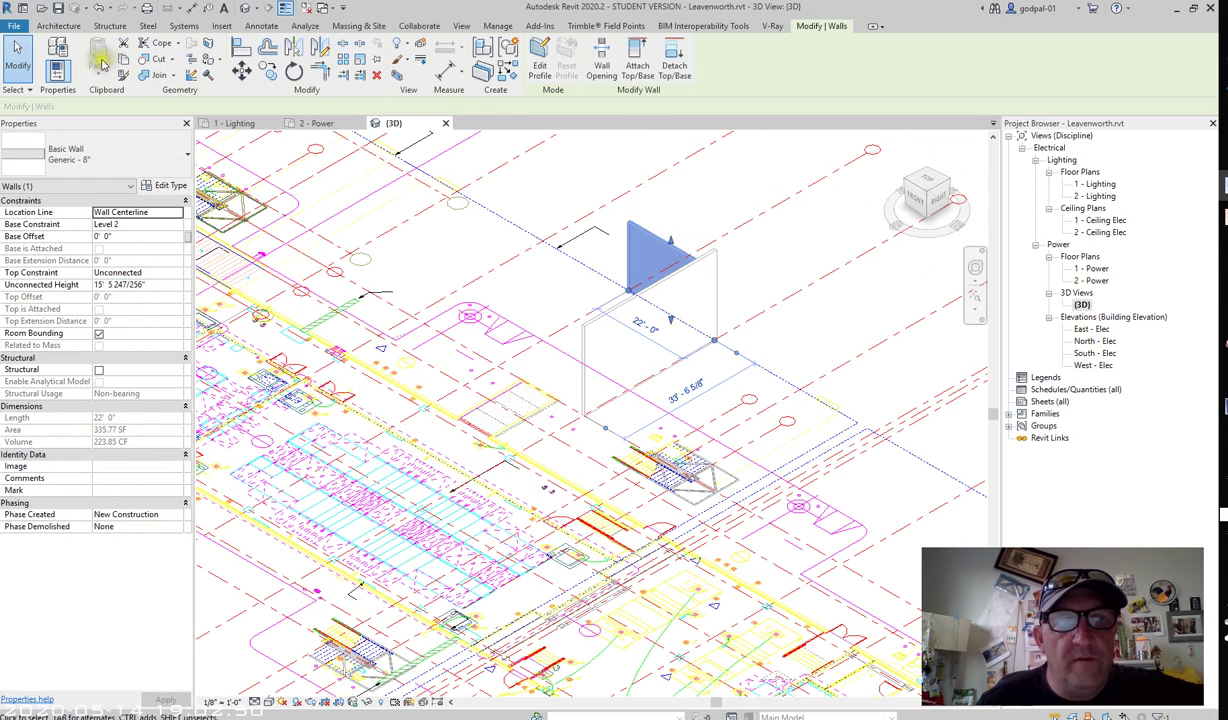
left_click(58, 26)
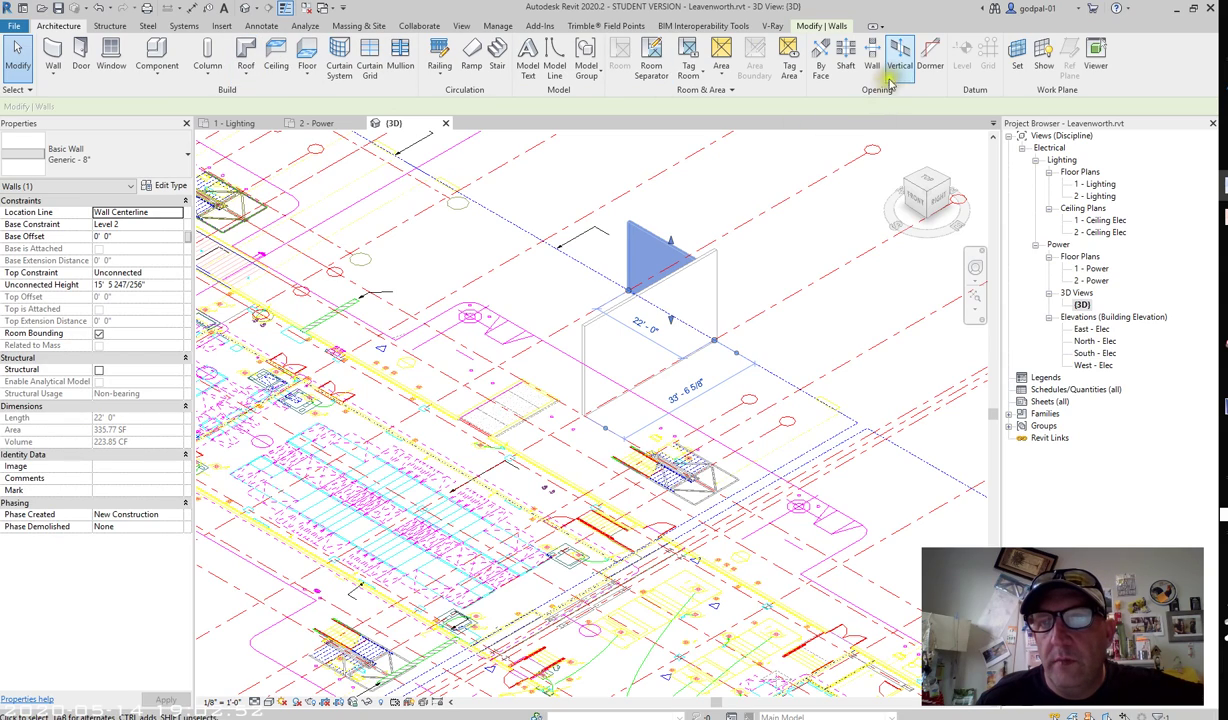
left_click(1017, 57)
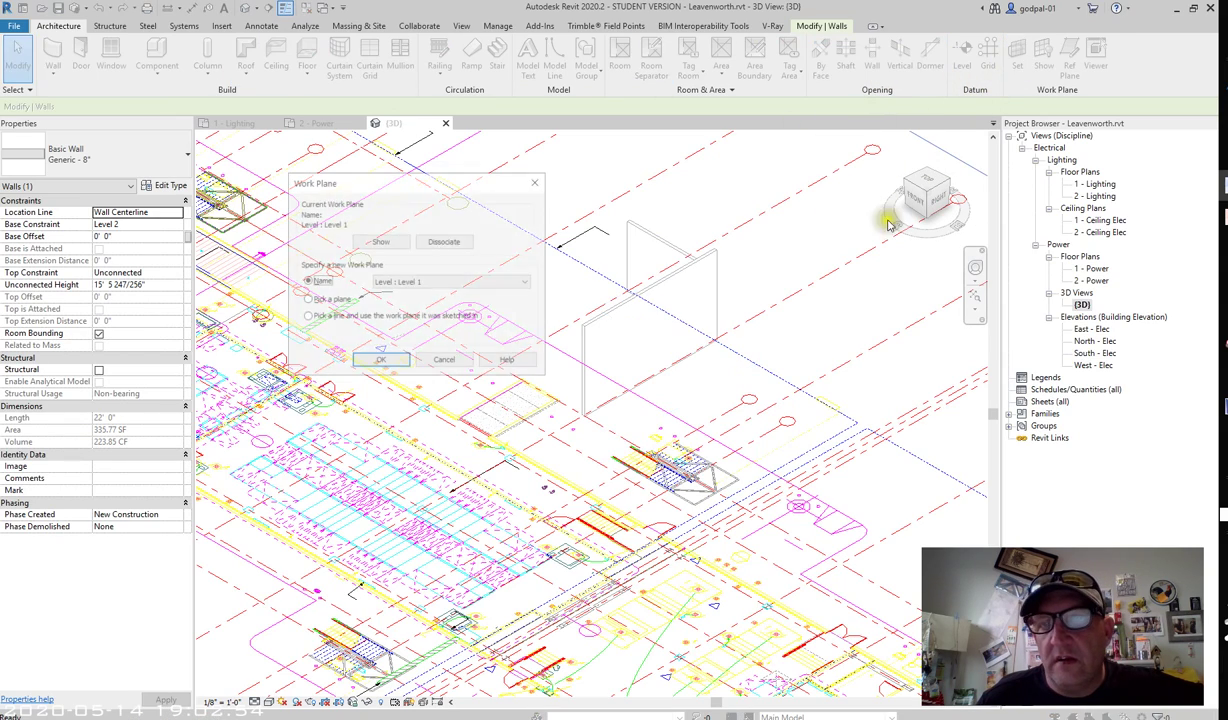
left_click(325, 300)
left_click(380, 361)
left_click(690, 310)
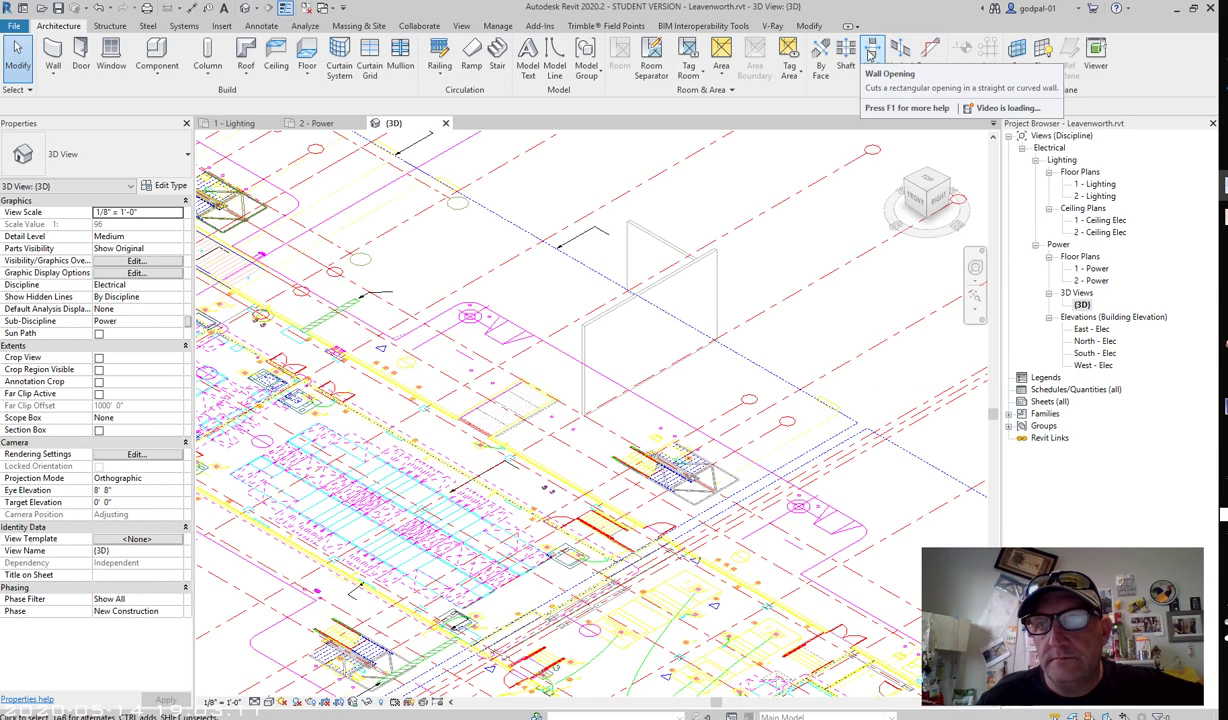
Step: Draw a closed chain of model lines on the wall face, including a 13'-6" segment
left_click(871, 55)
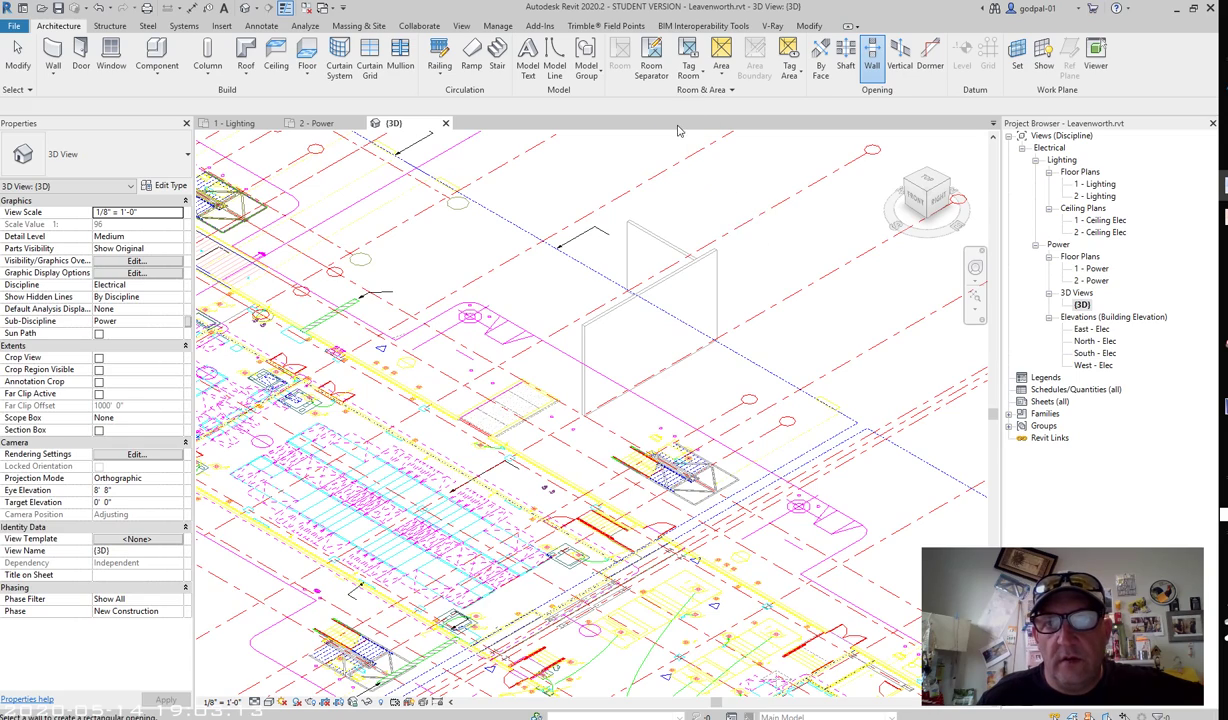
left_click(557, 70)
left_click(626, 349)
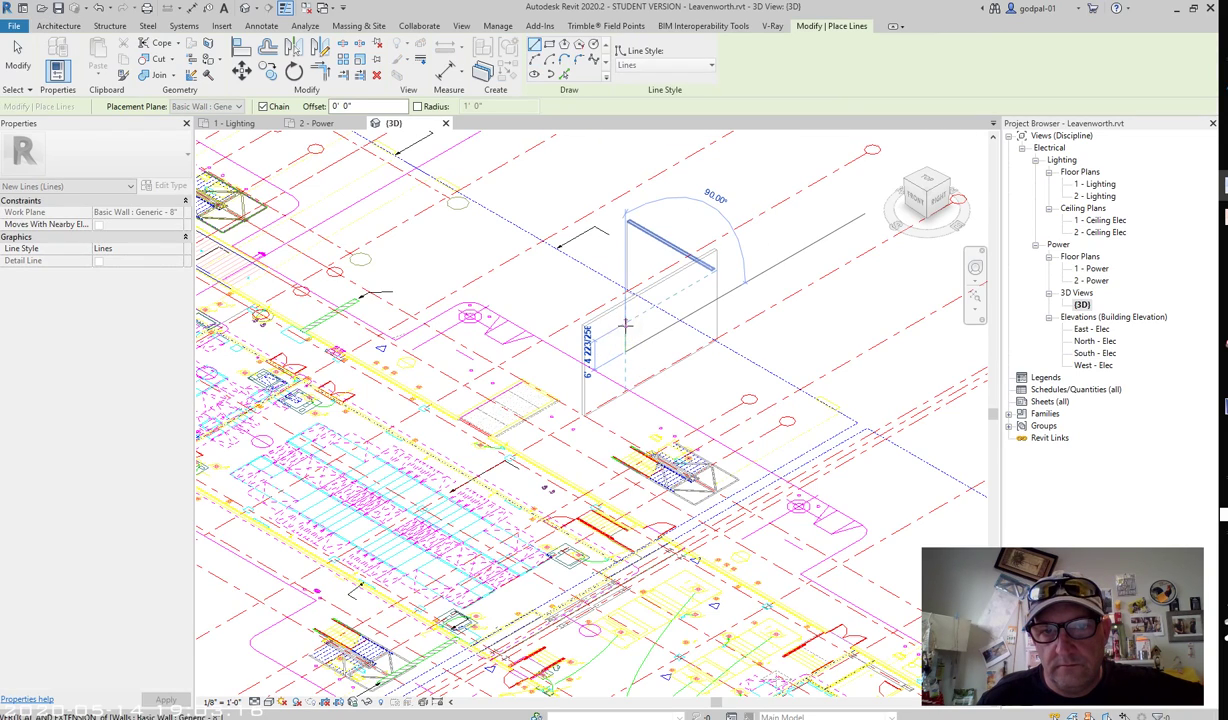
left_click(640, 321)
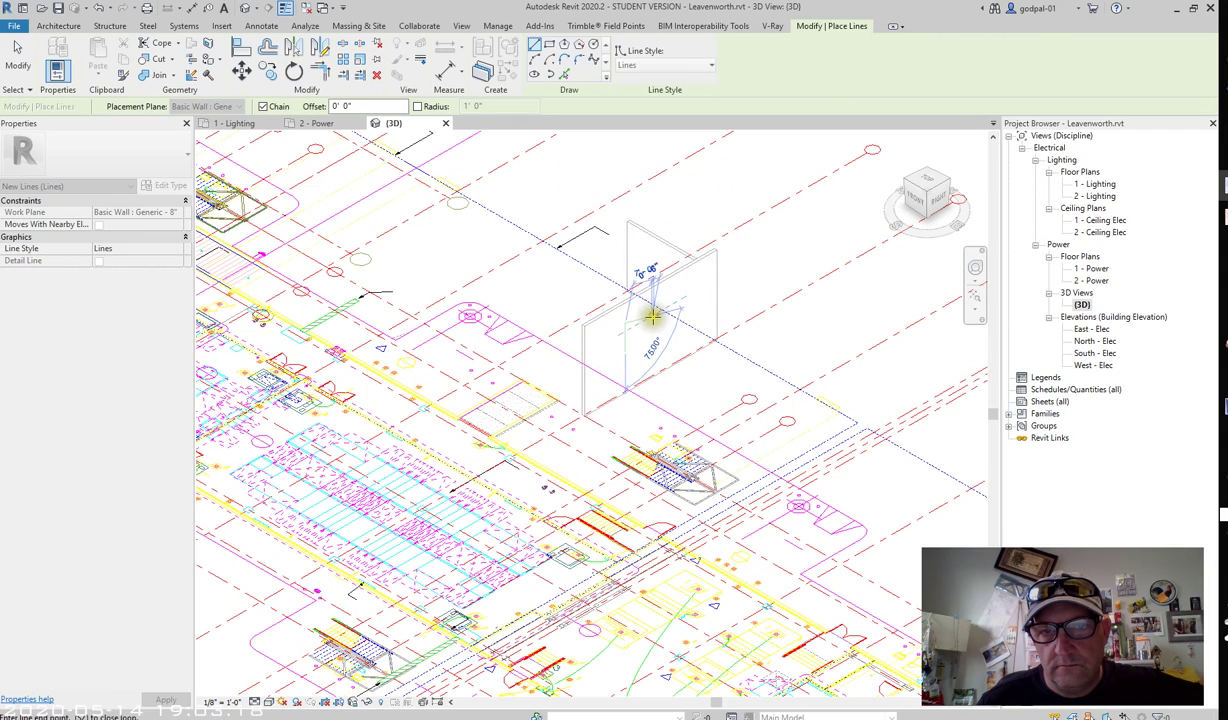
left_click(630, 308)
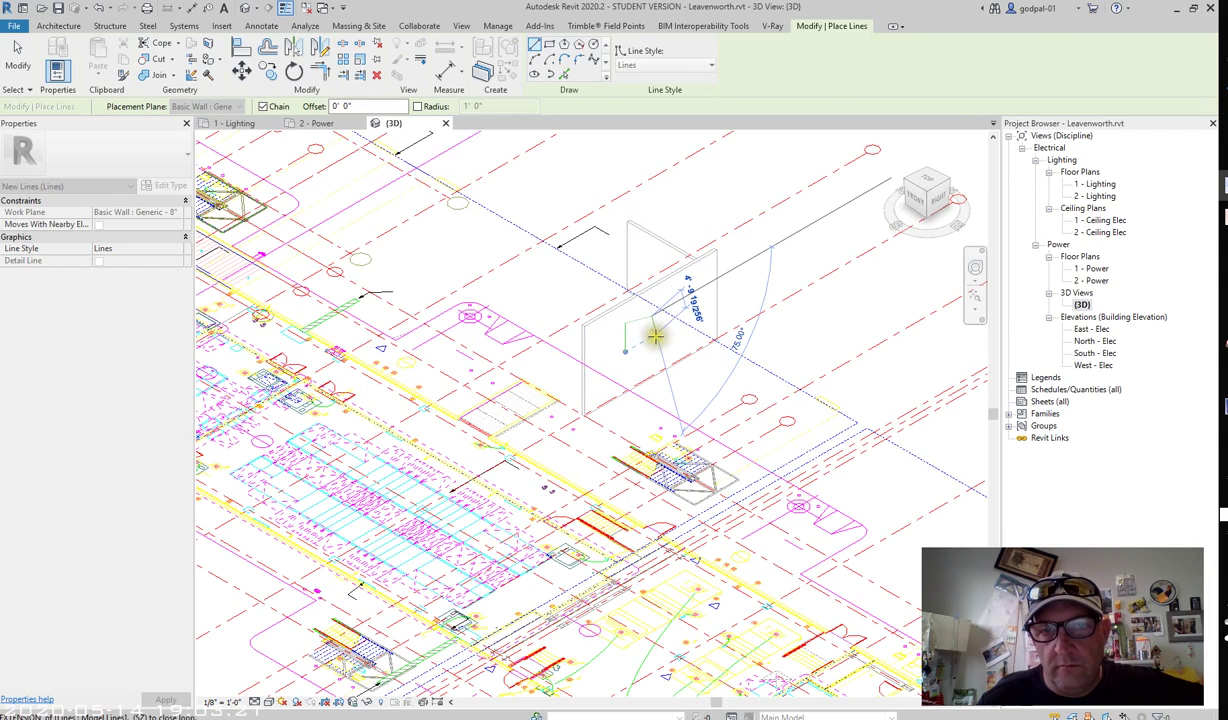
left_click(655, 337)
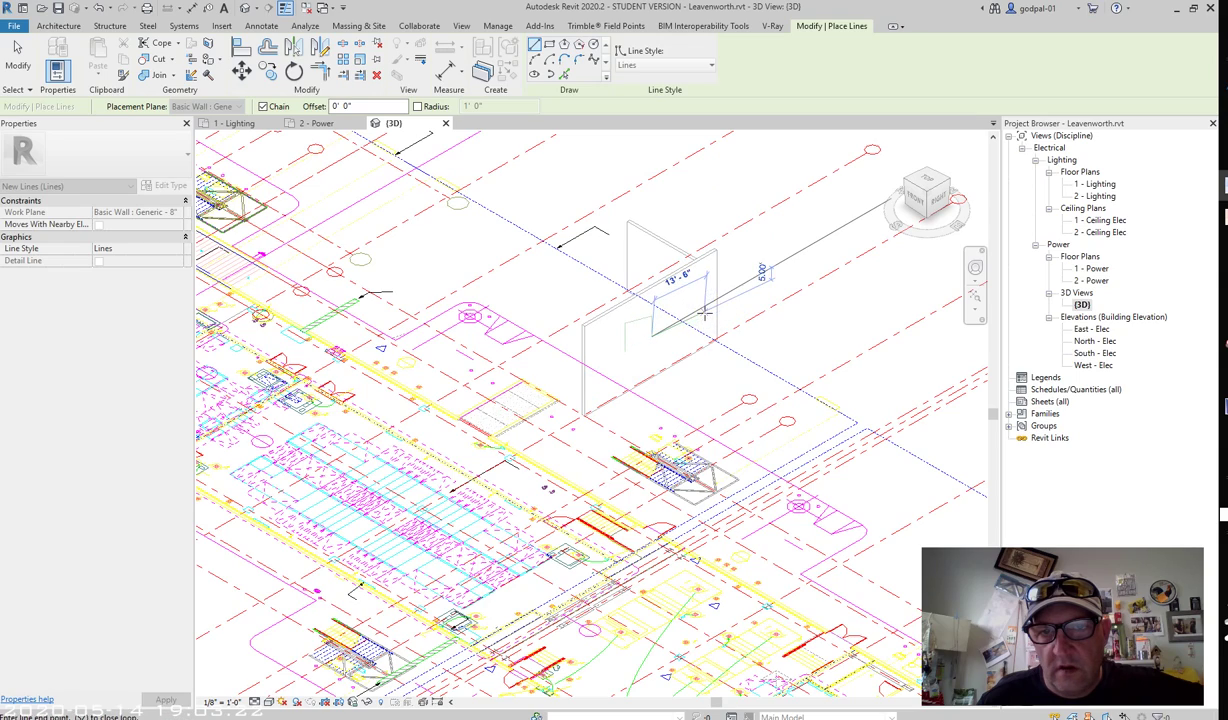
left_click(703, 309)
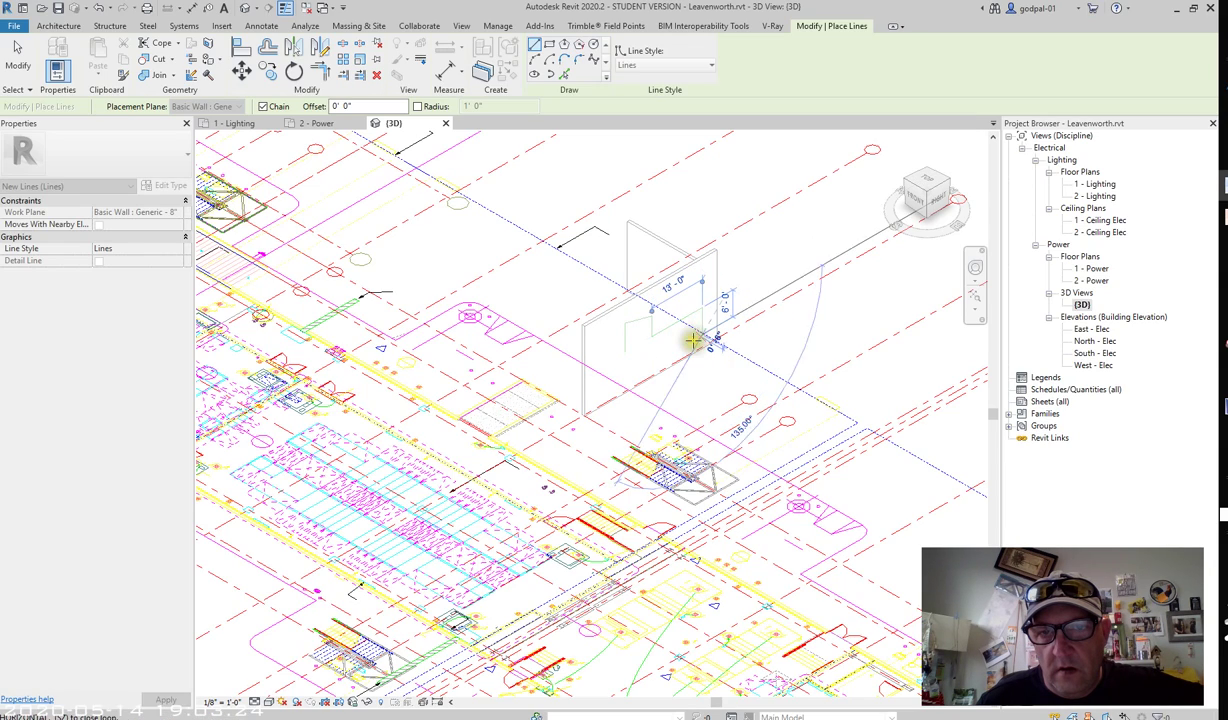
left_click(625, 352)
left_click(625, 352)
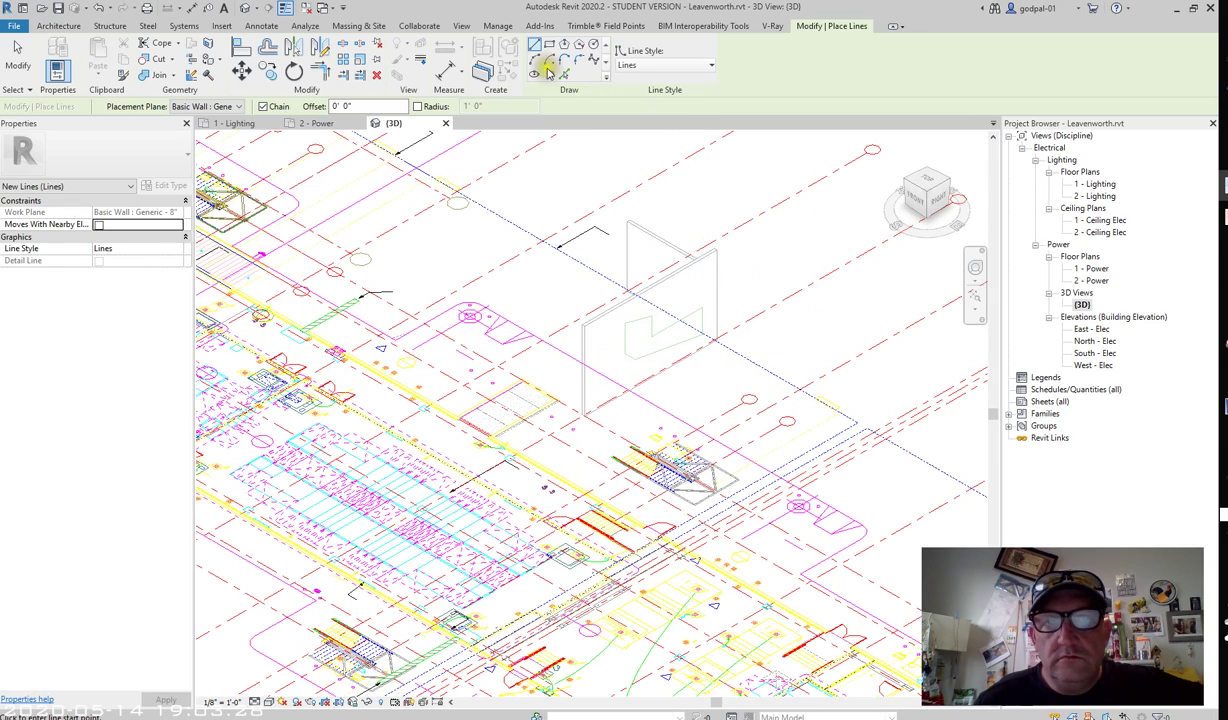
left_click(67, 28)
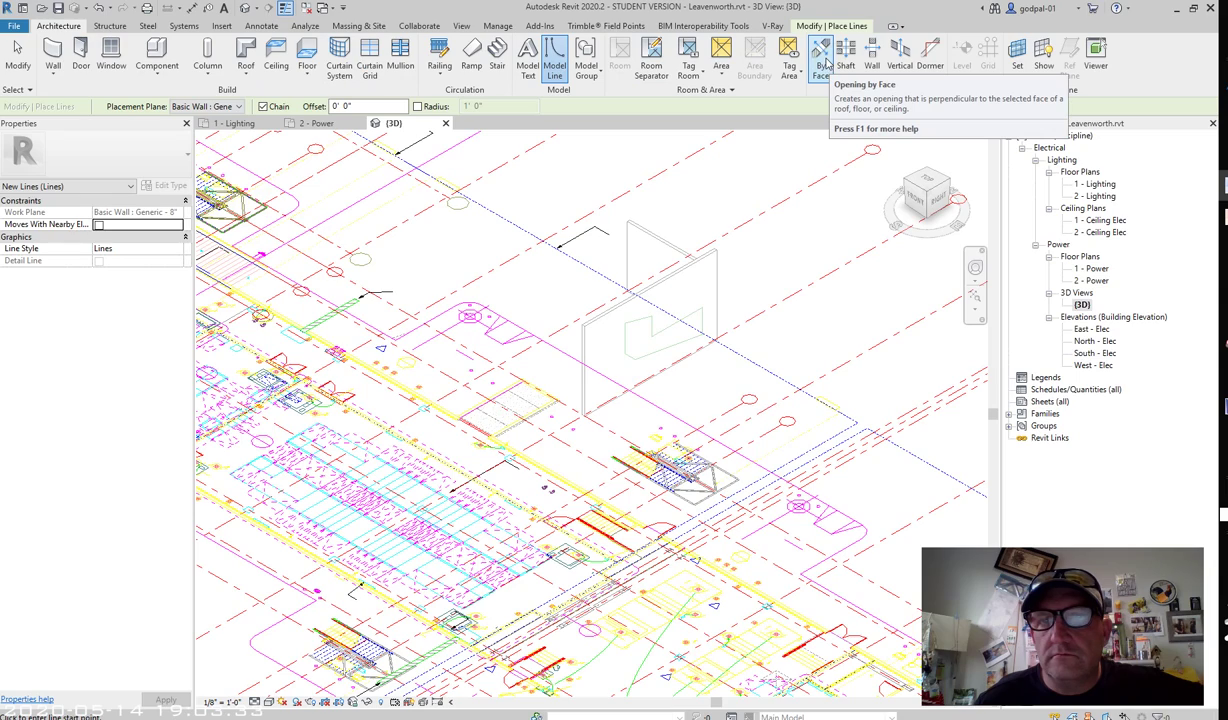
left_click(822, 62)
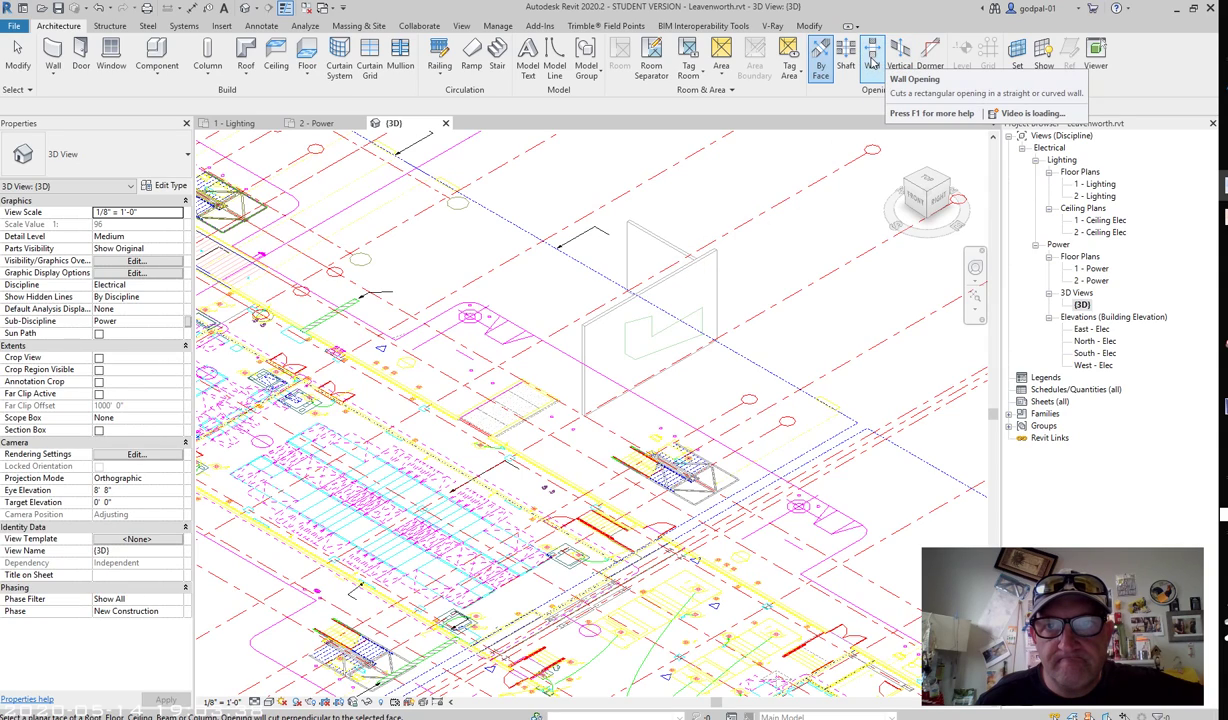
Step: Cut a rectangular Wall Opening through the wall by picking two diagonal corners
left_click(872, 60)
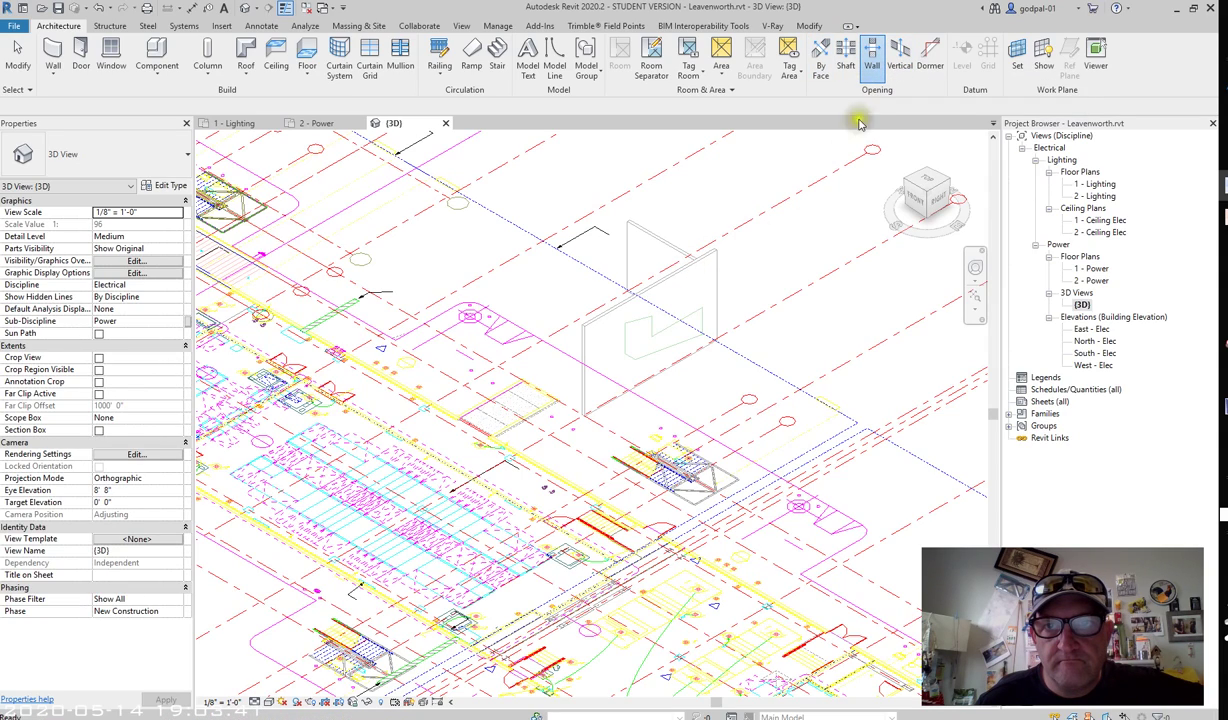
left_click(631, 312)
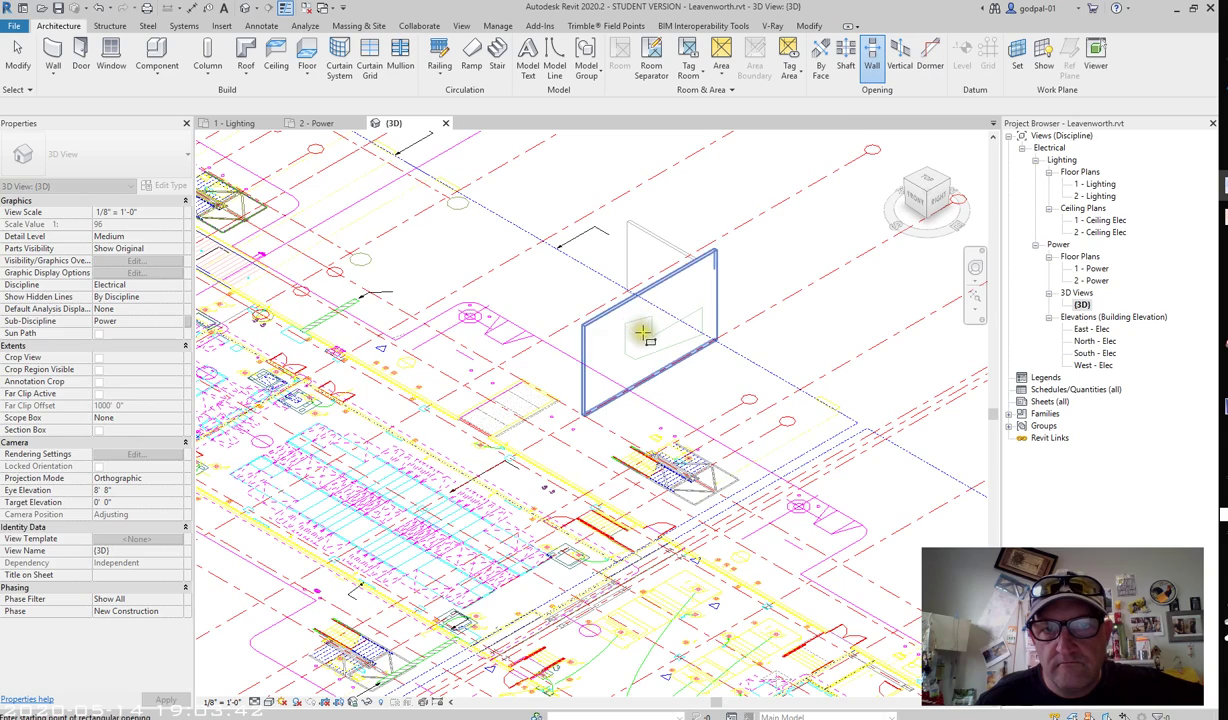
left_click(635, 332)
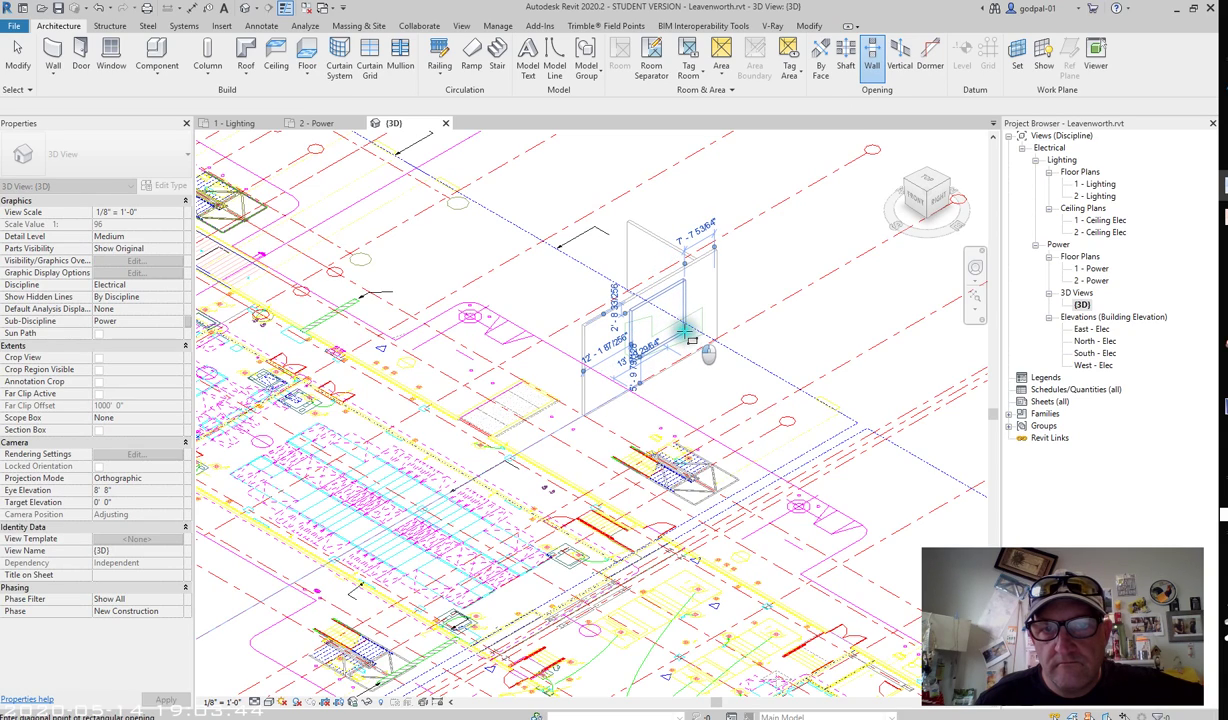
left_click(692, 263)
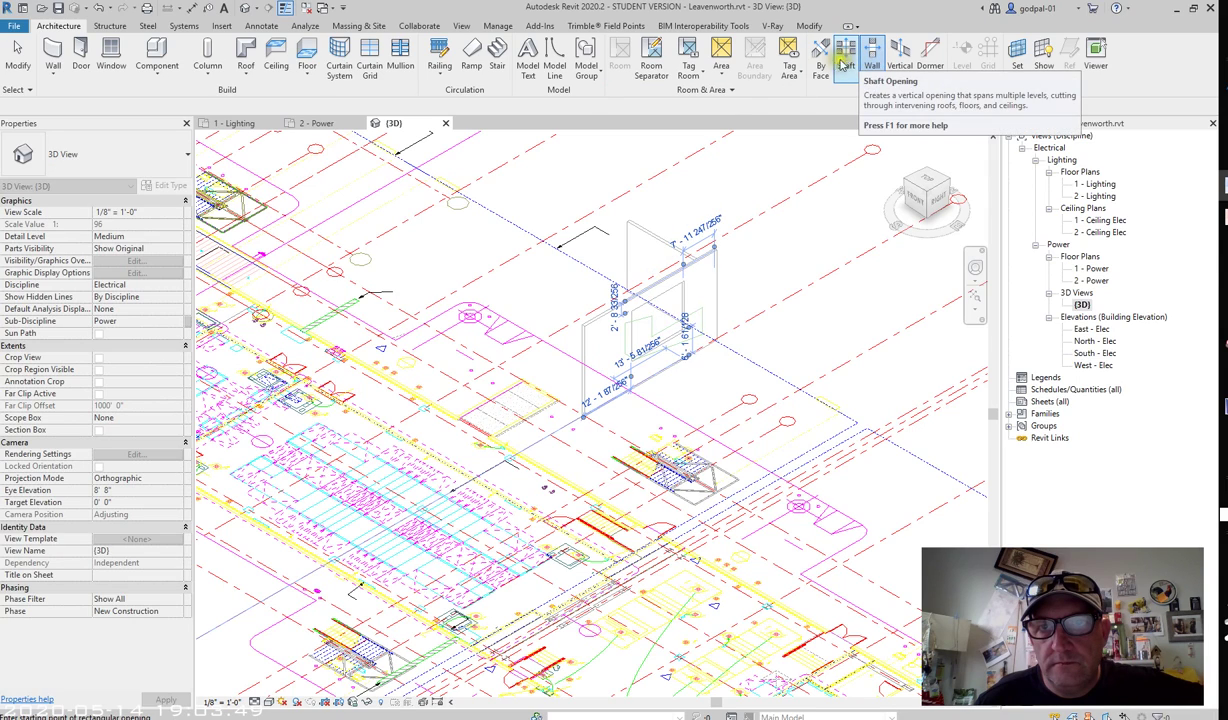
left_click(820, 60)
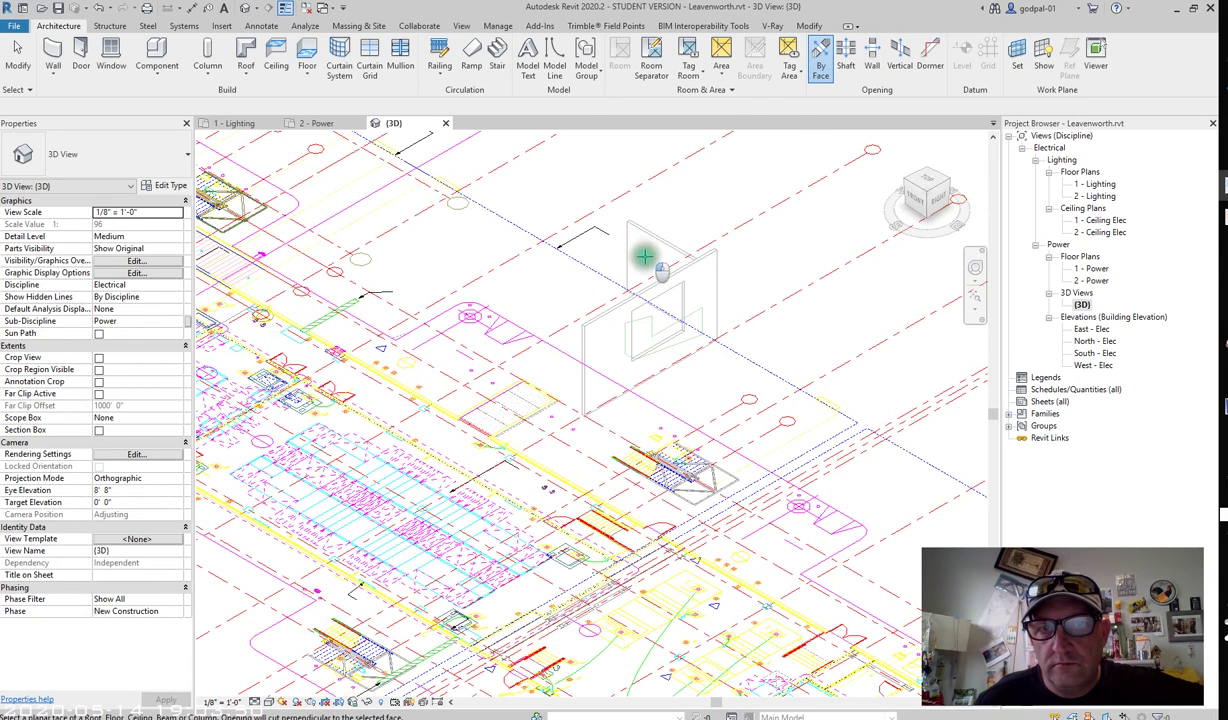
scroll(660, 300, "up", 2)
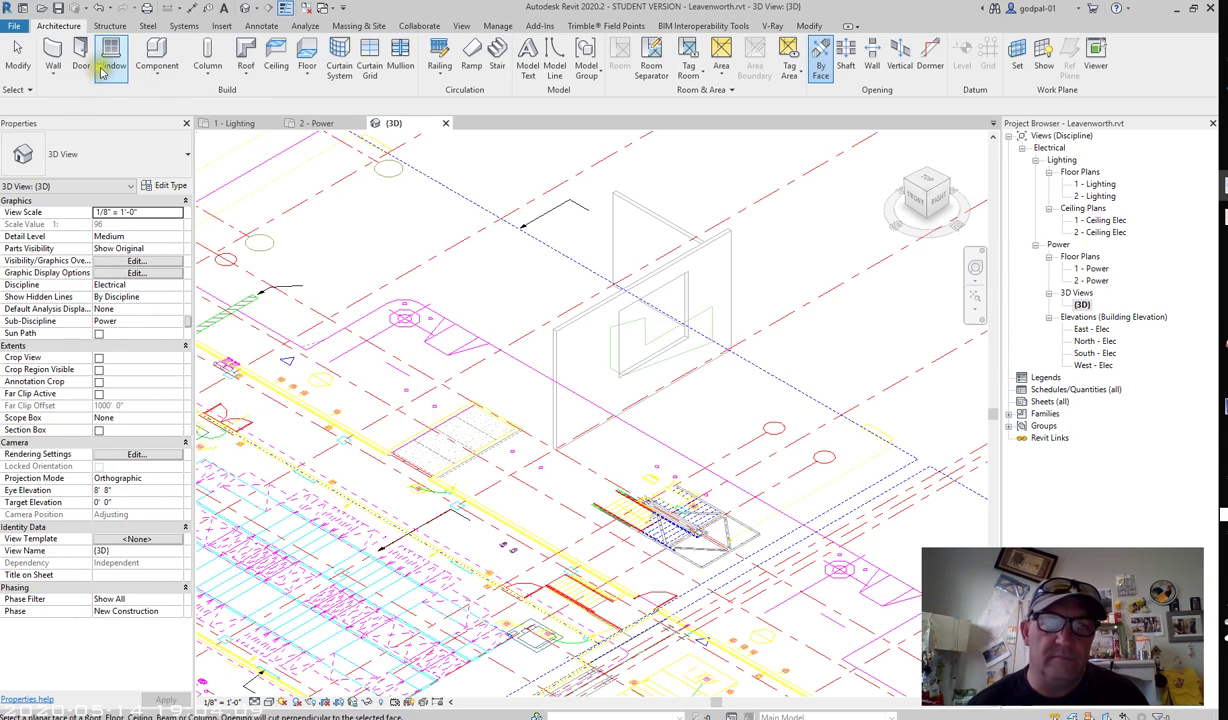
left_click(145, 8)
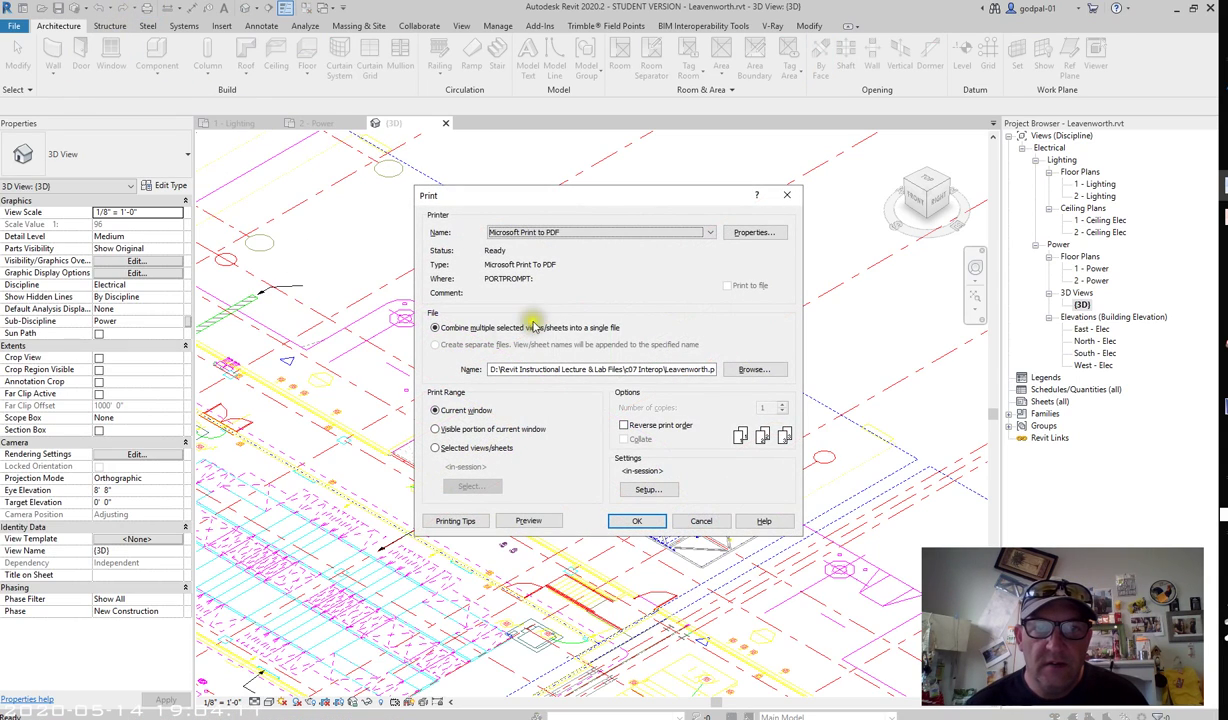
left_click(578, 233)
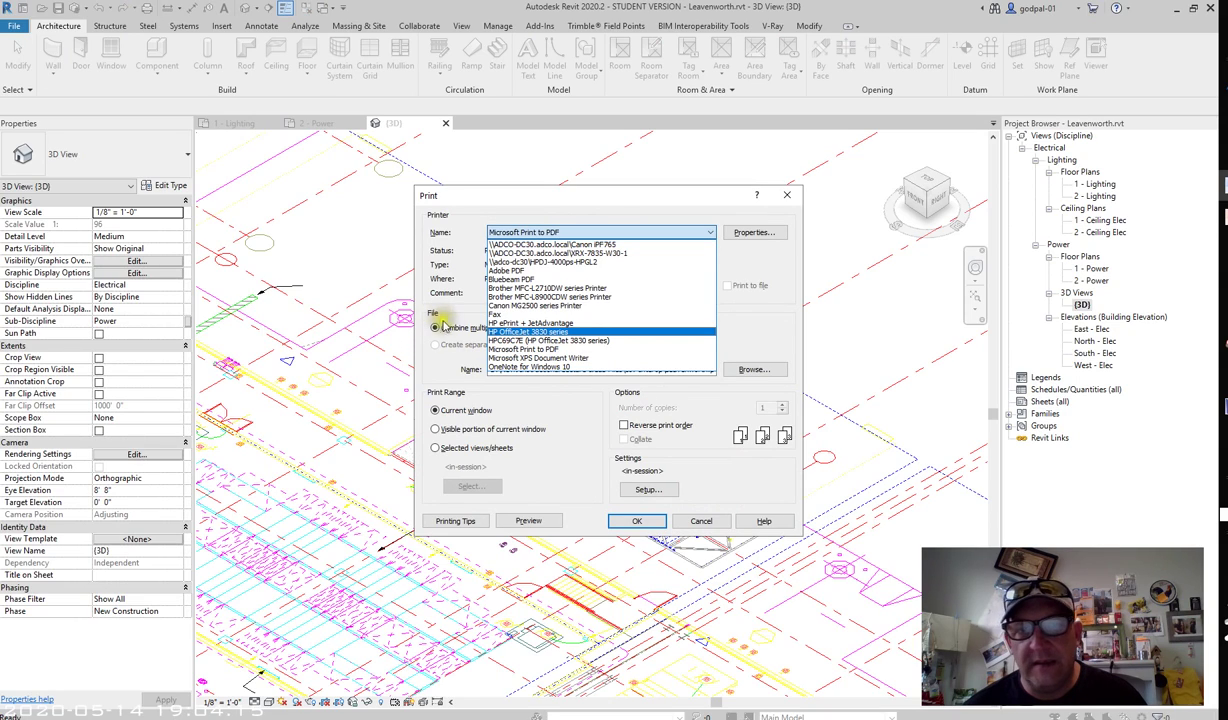
left_click(688, 522)
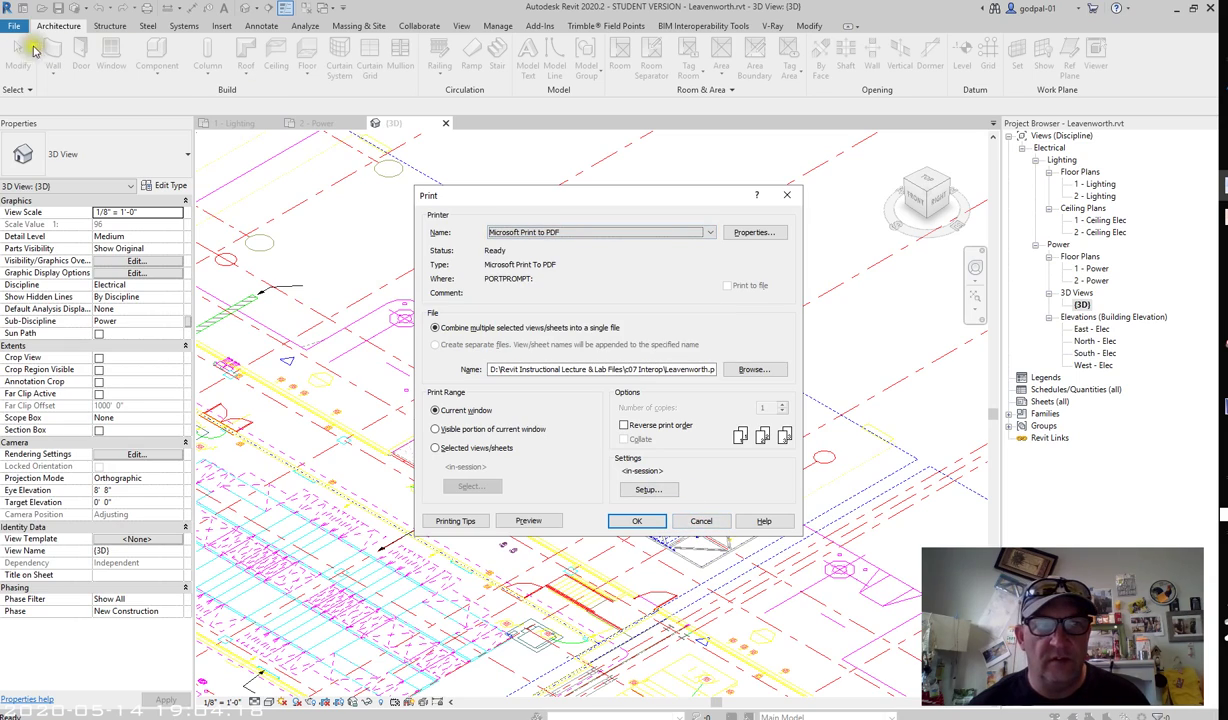
left_click(697, 523)
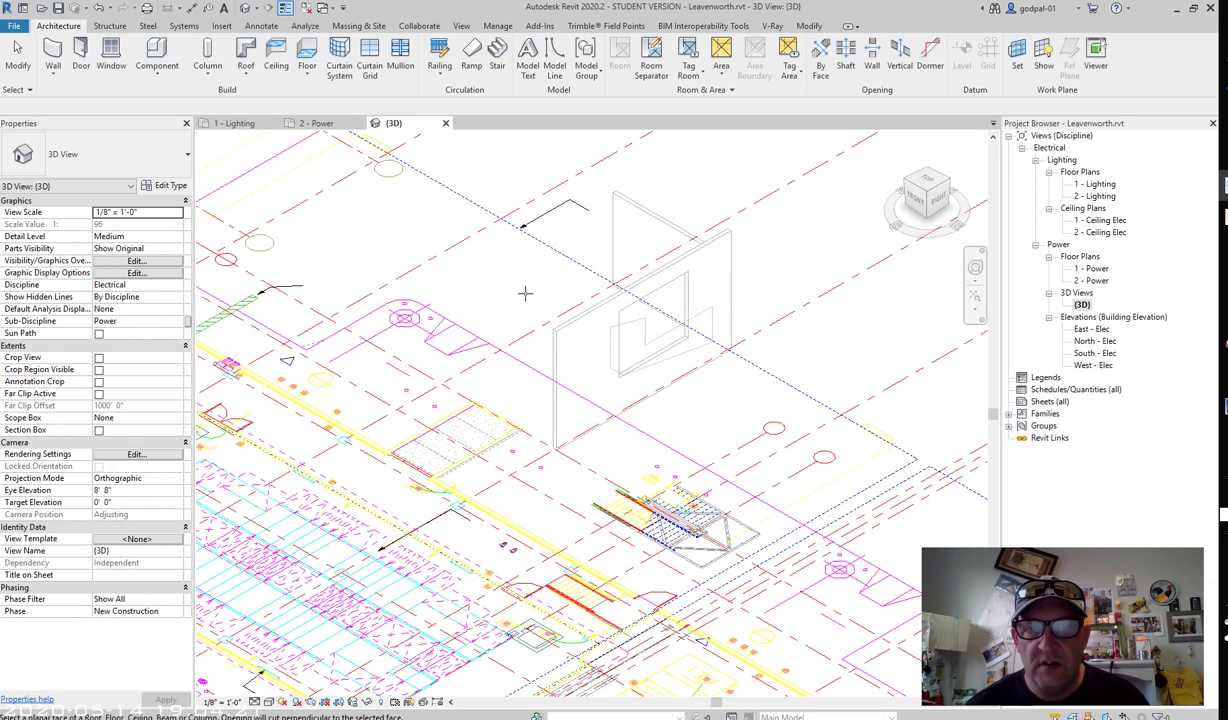